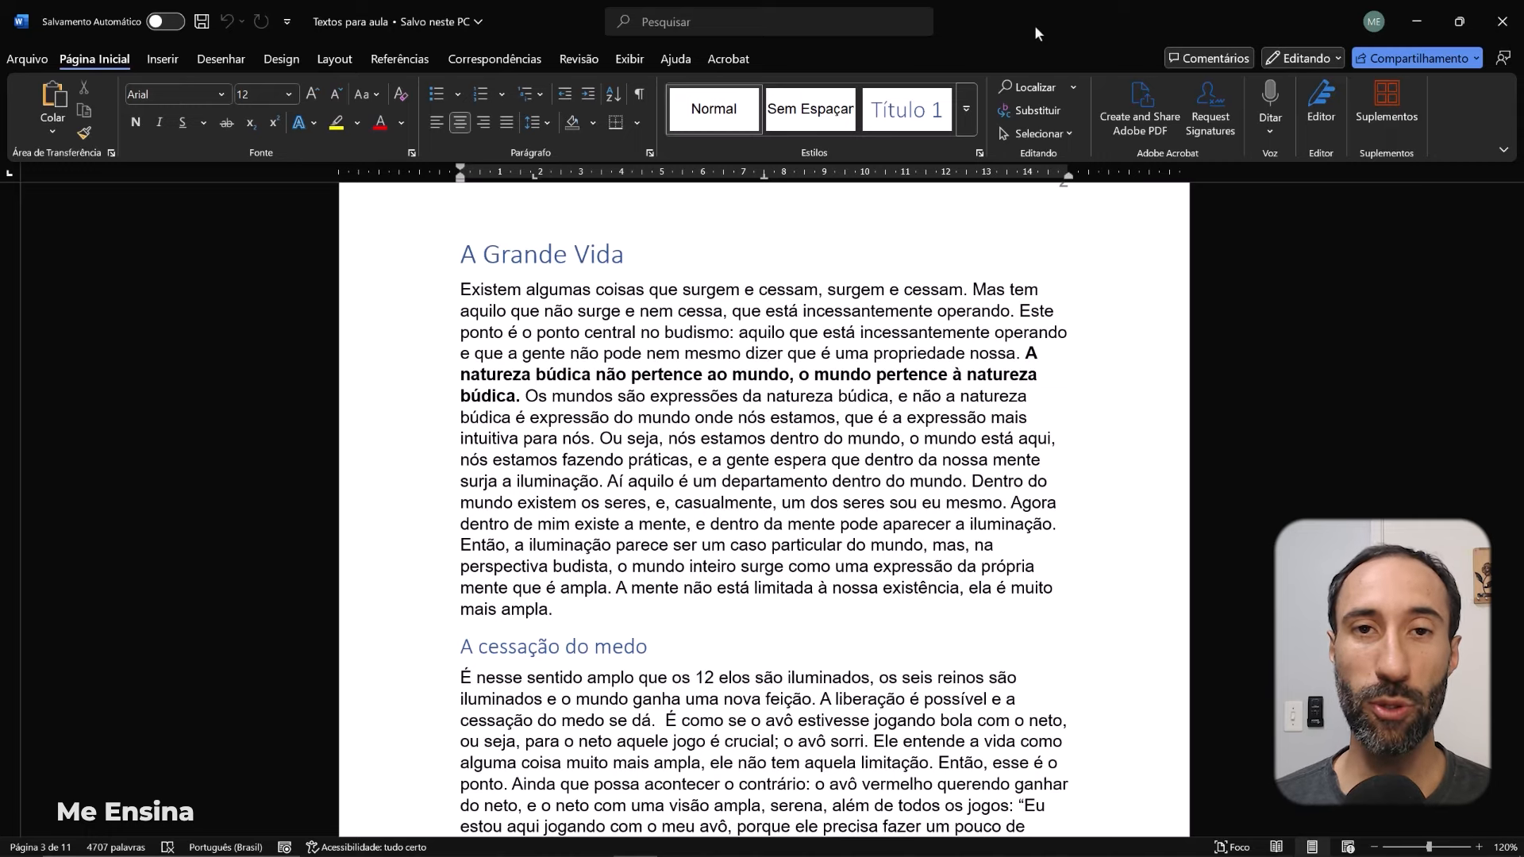
# Show the paragraph marks and check where the heading "A Grande Vida", its body paragraph and the heading "A cessação do medo" end.
pyautogui.click(682, 481)
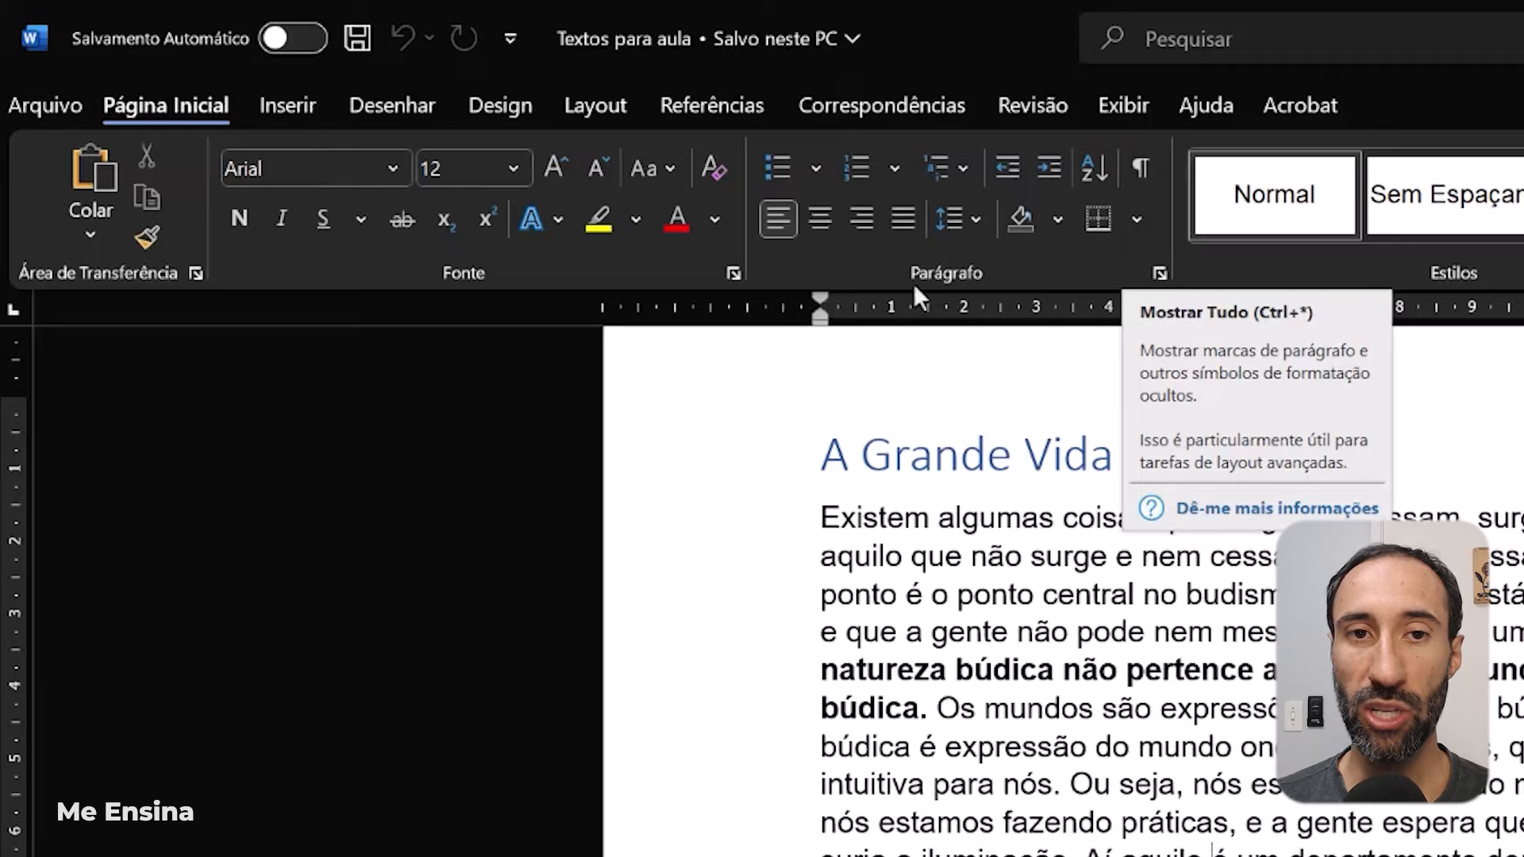
pyautogui.click(1140, 171)
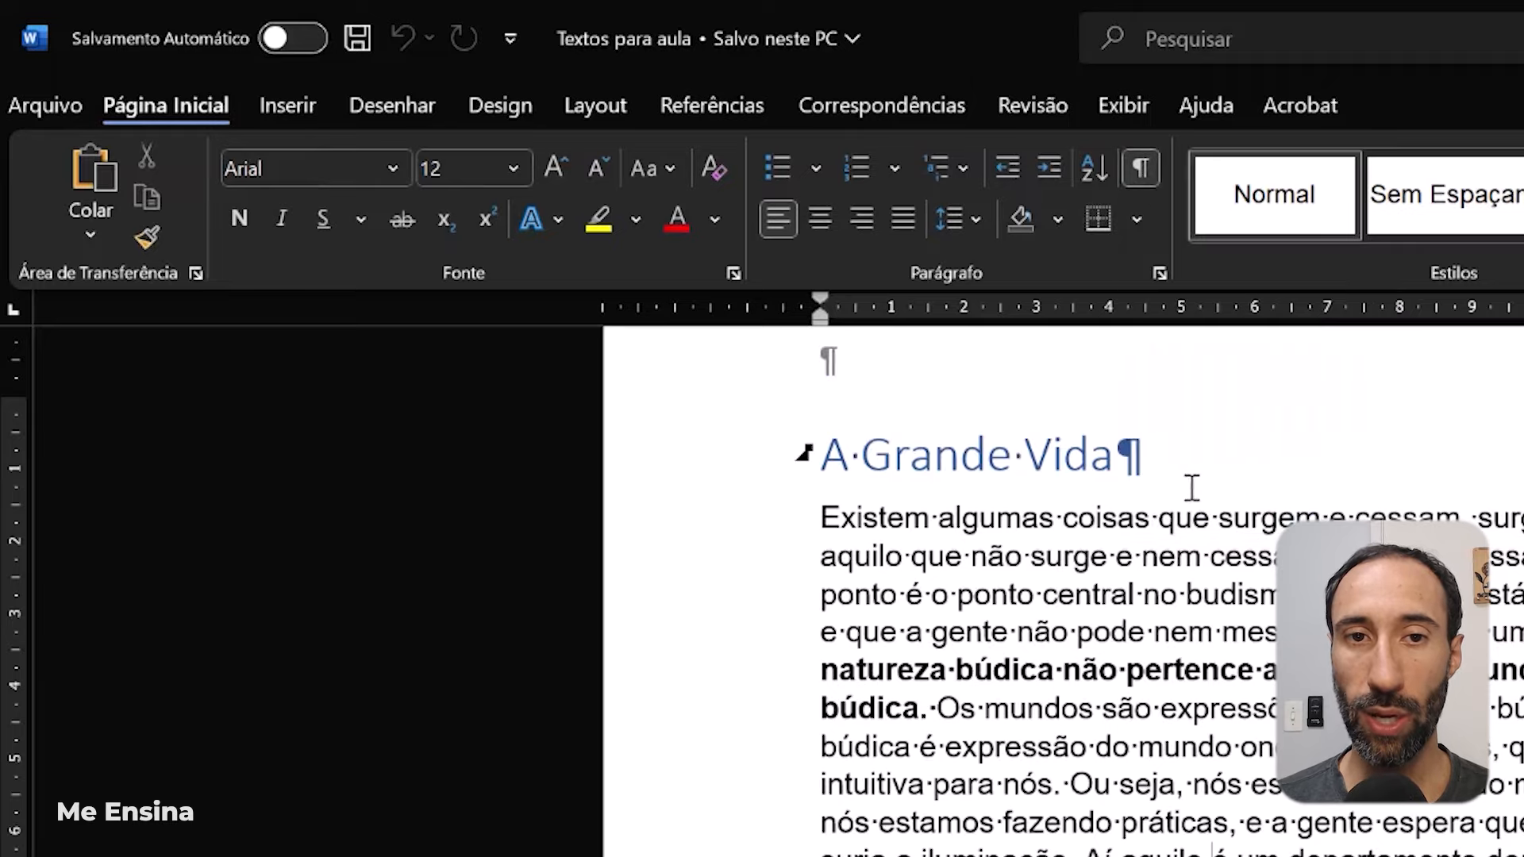
pyautogui.click(1181, 452)
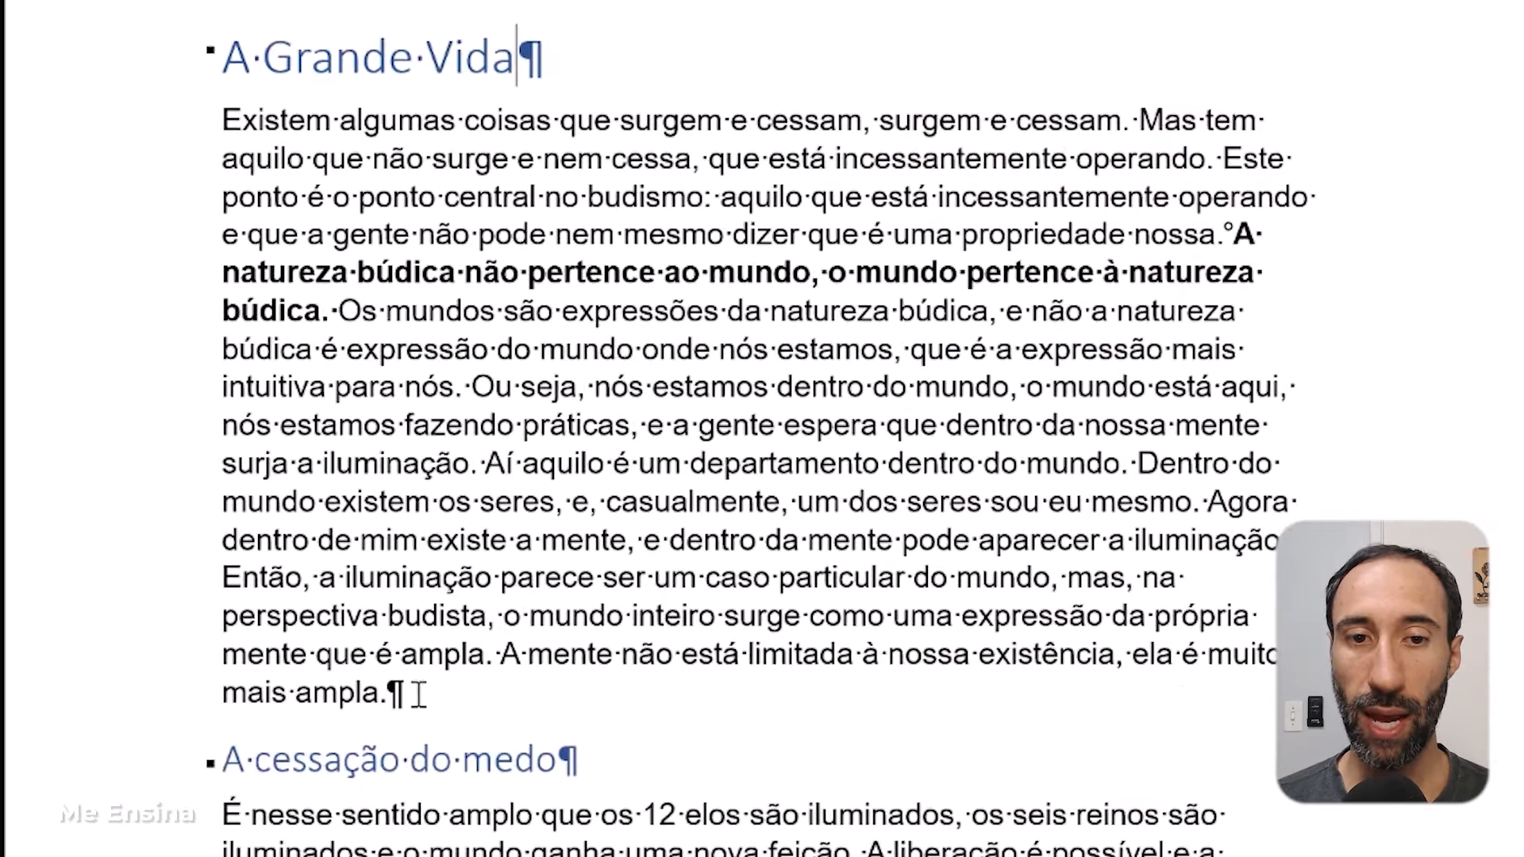
pyautogui.click(418, 693)
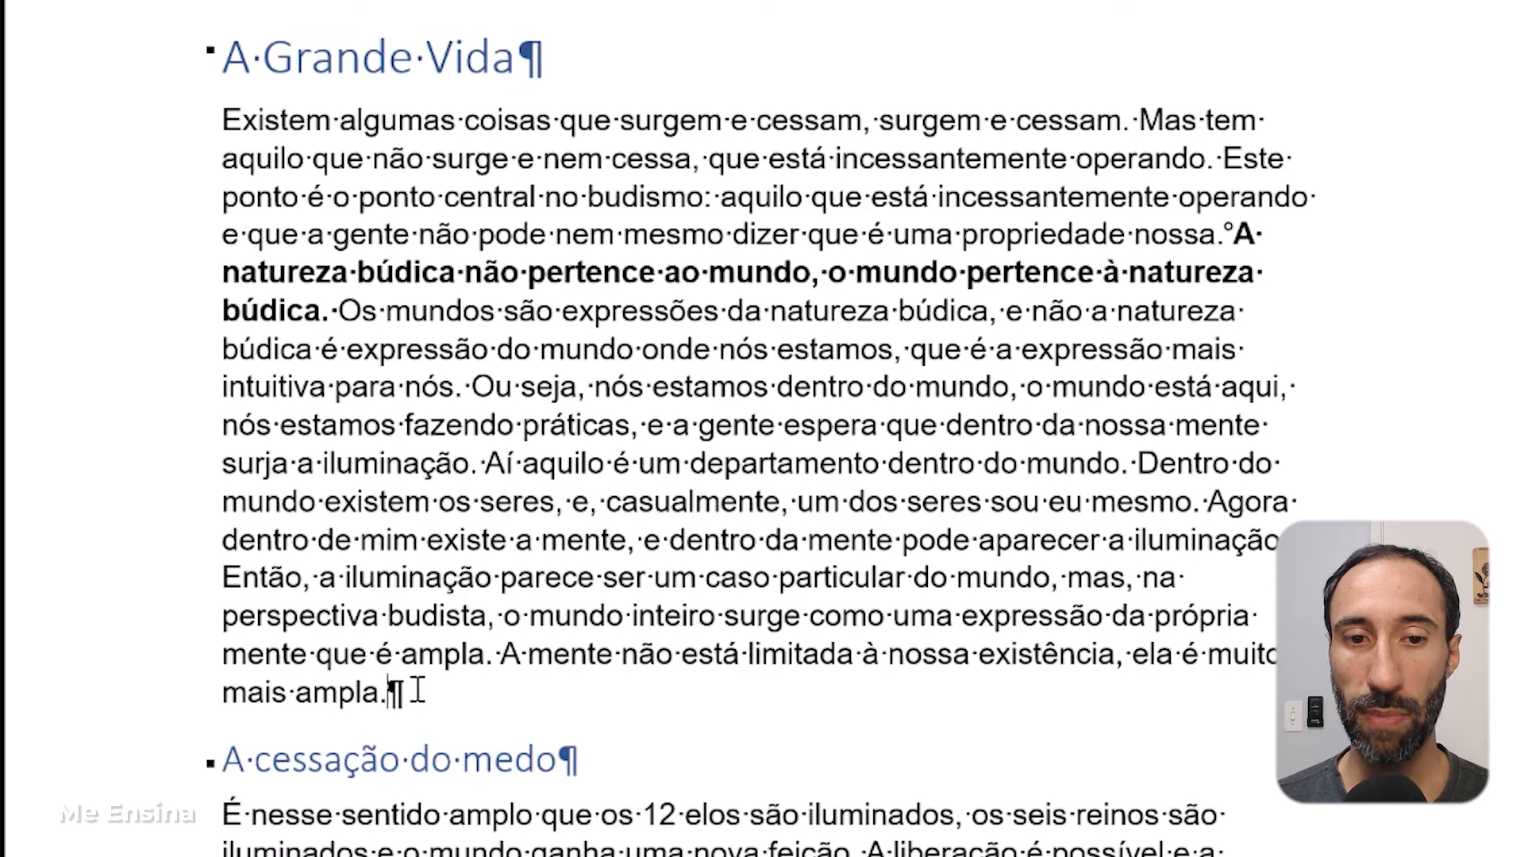
pyautogui.click(583, 772)
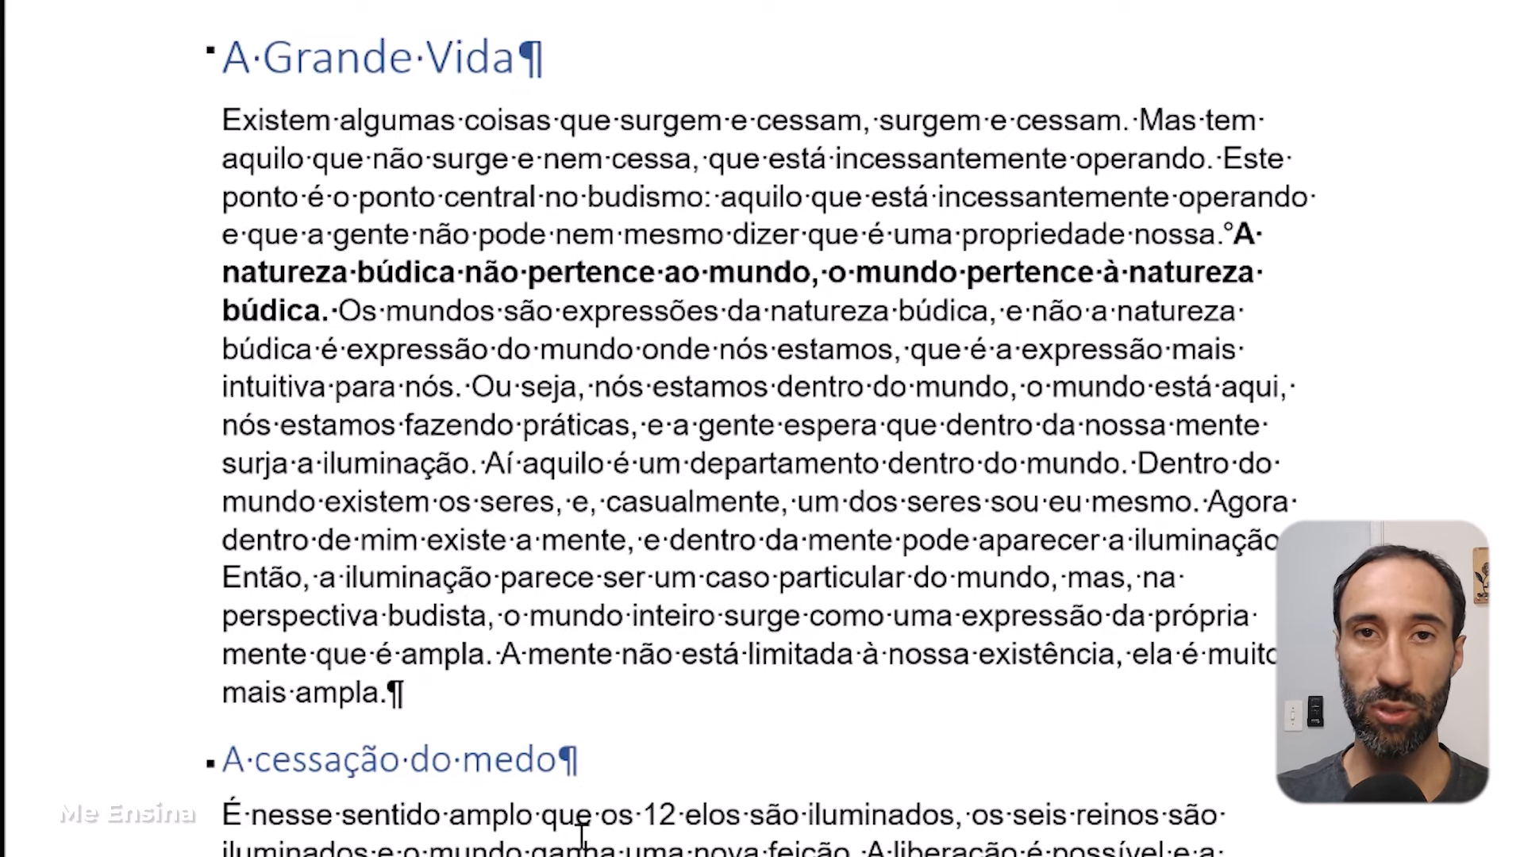
# Split the first body paragraph before "Os mundos", rejoin the two parts, and hide the paragraph marks.
pyautogui.click(360, 355)
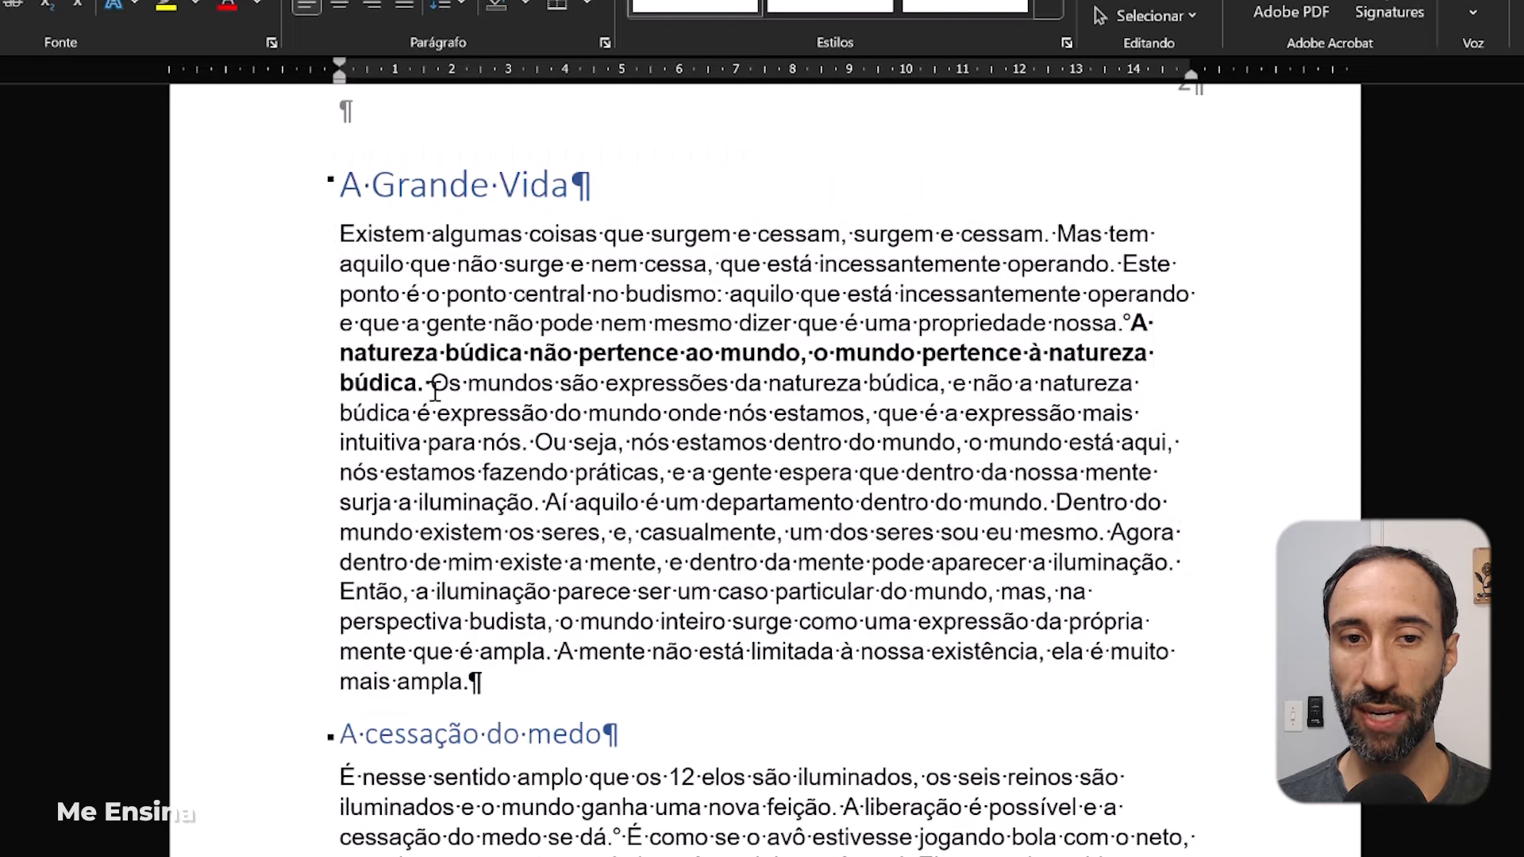
pyautogui.click(345, 314)
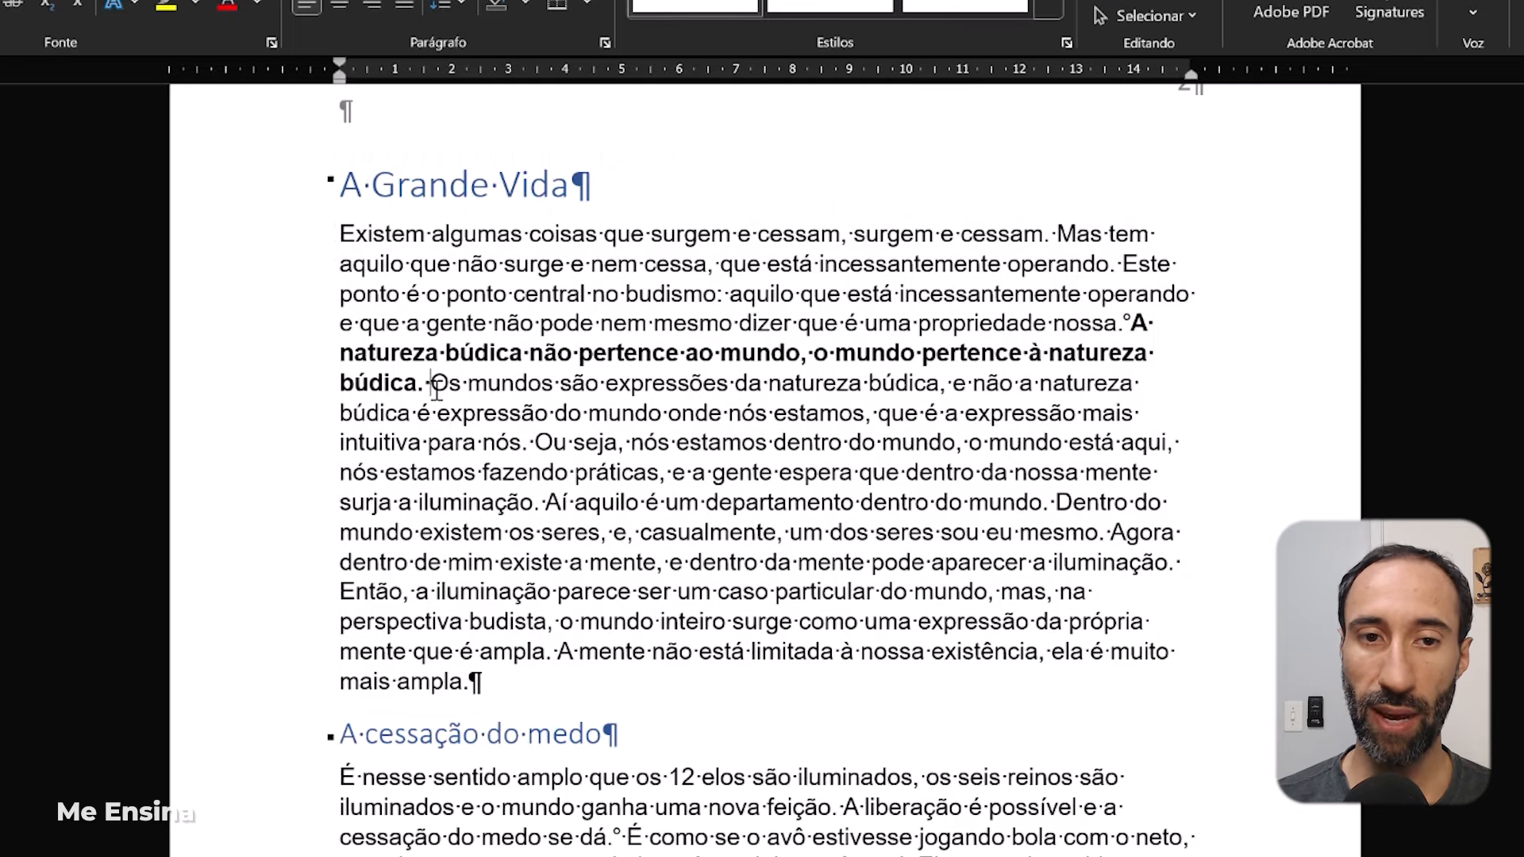
pyautogui.press('Return')
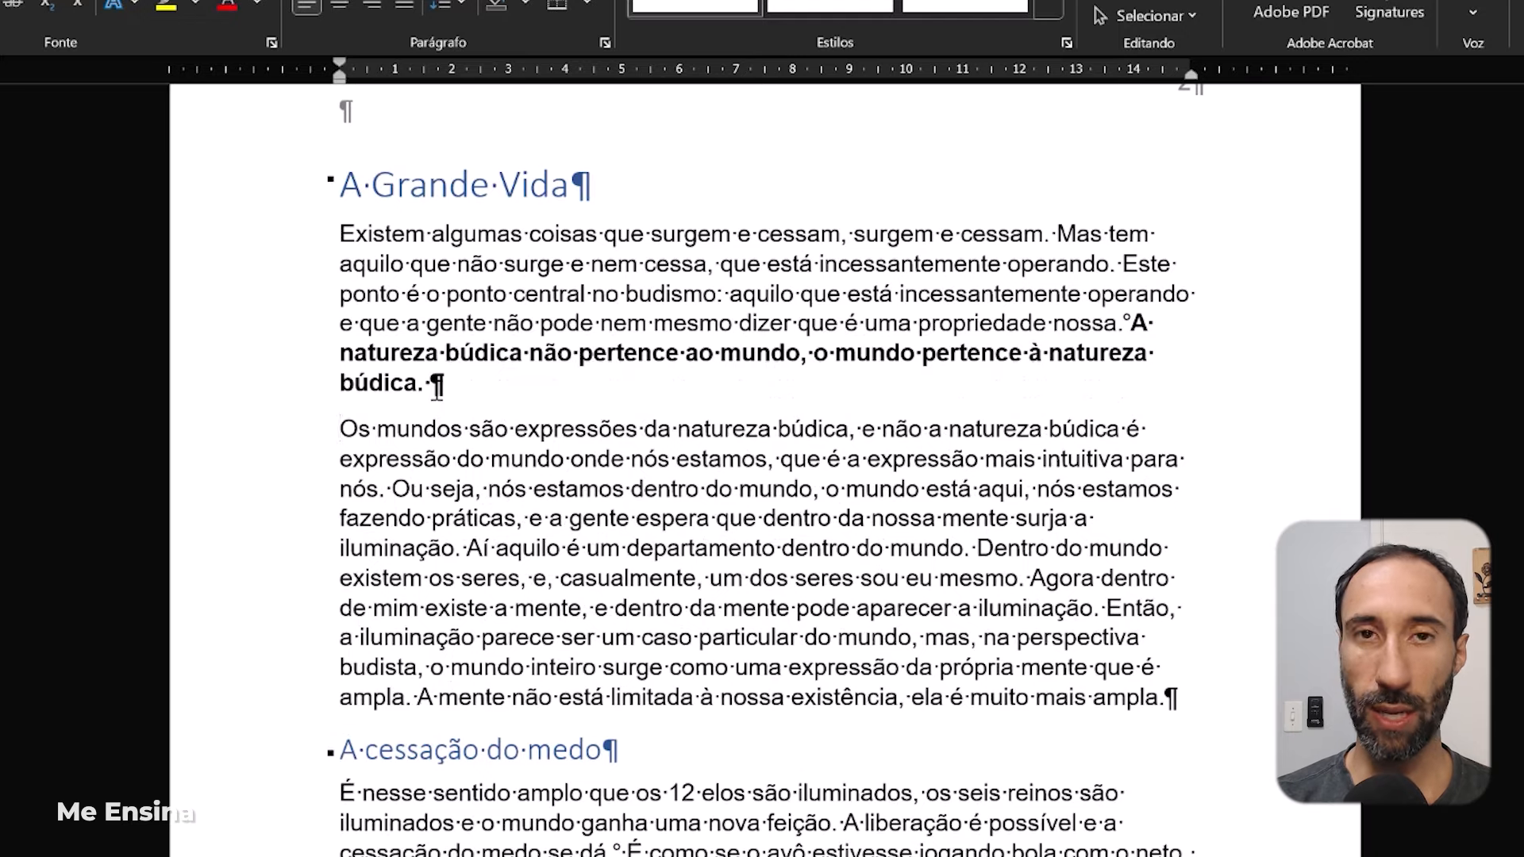
pyautogui.press('BackSpace')
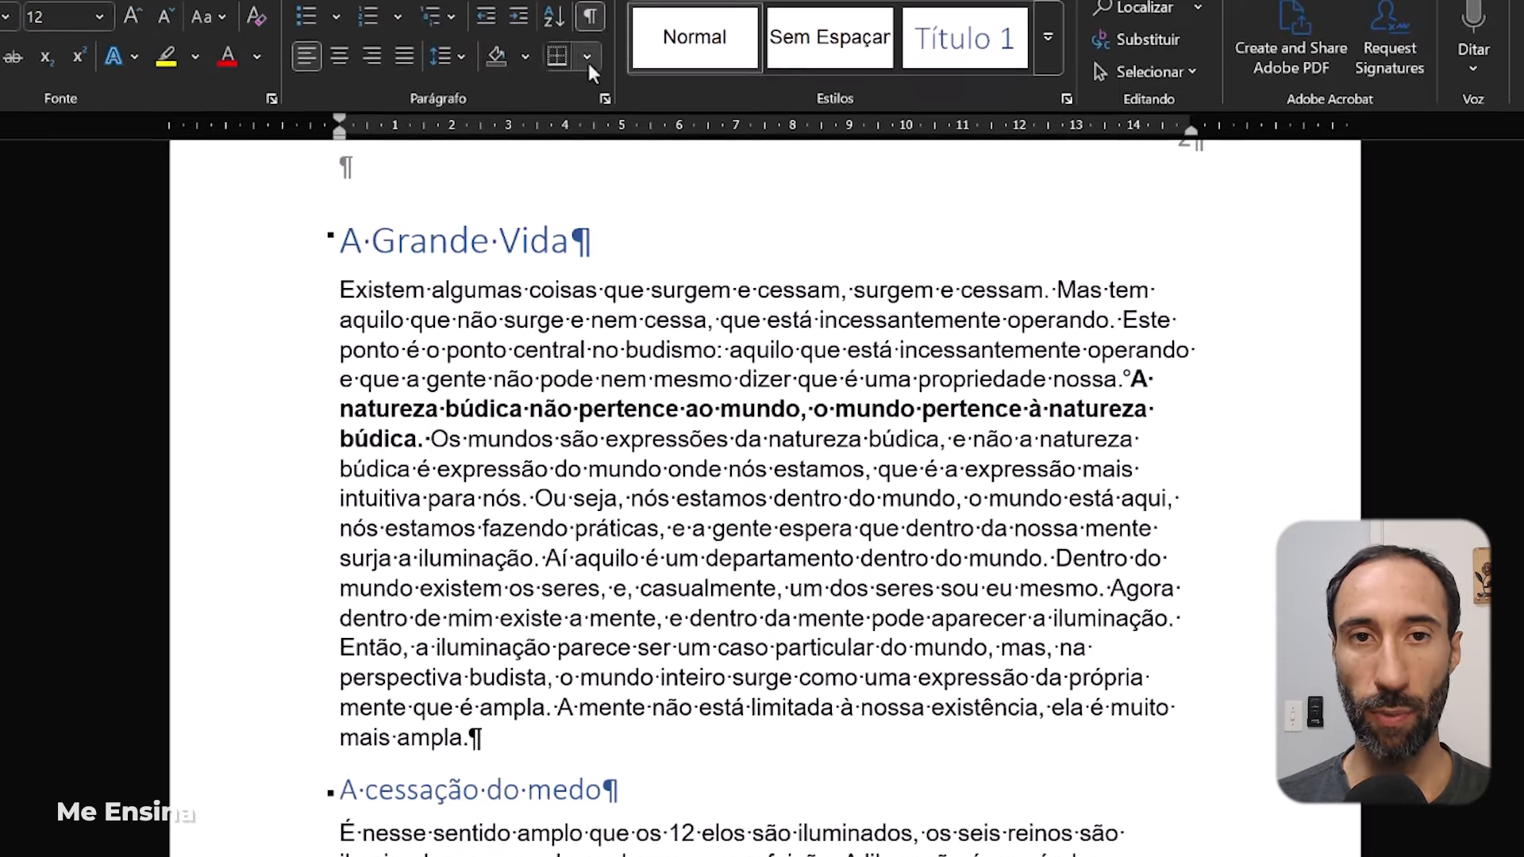
pyautogui.click(592, 118)
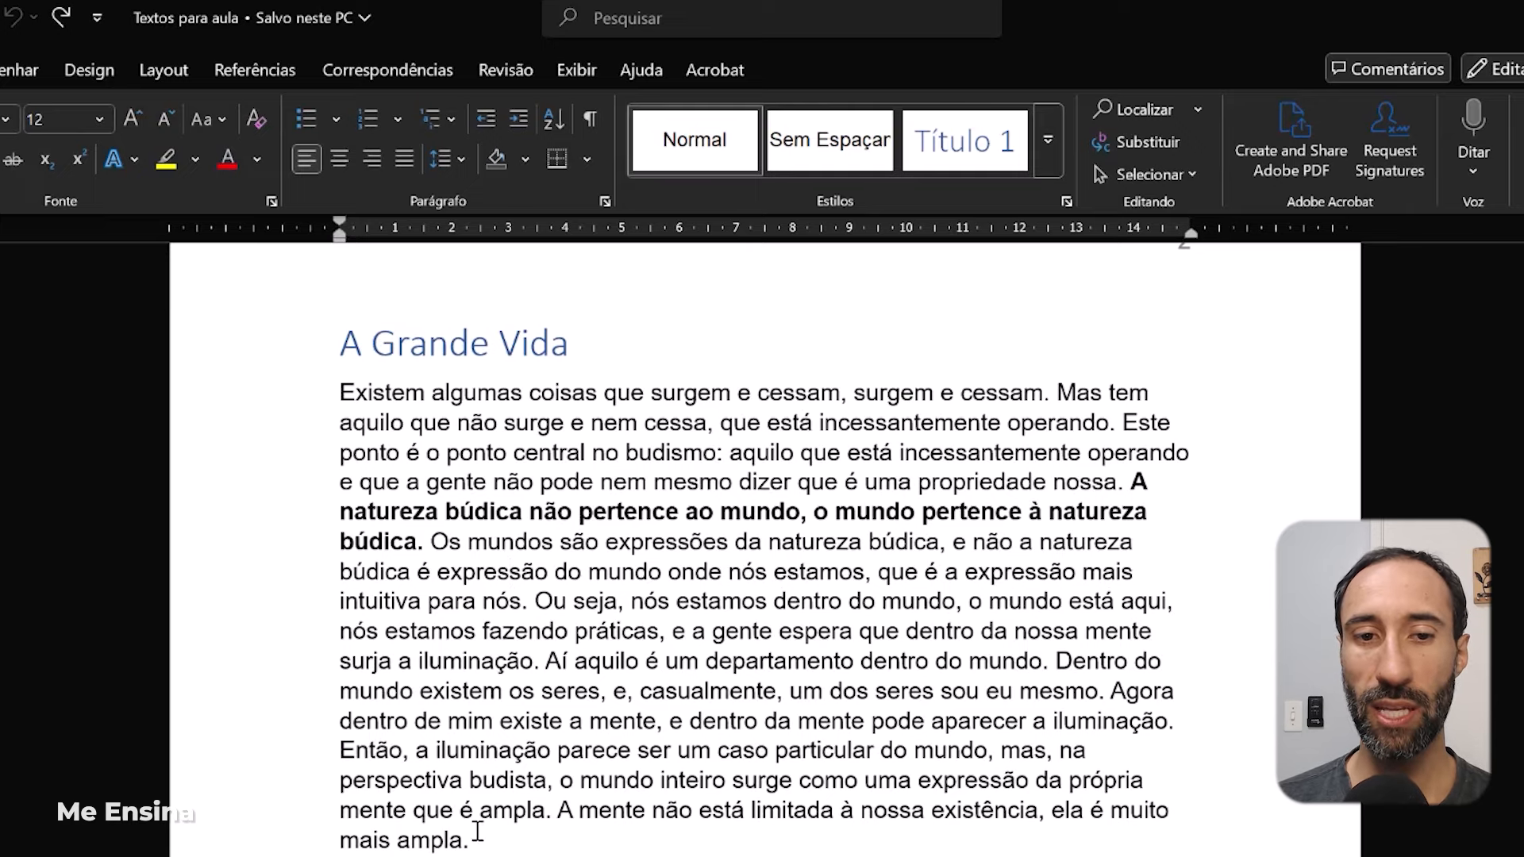
# Select the whole body paragraph under "A Grande Vida" and clear the selection.
pyautogui.moveTo(479, 834); pyautogui.dragTo(309, 402)
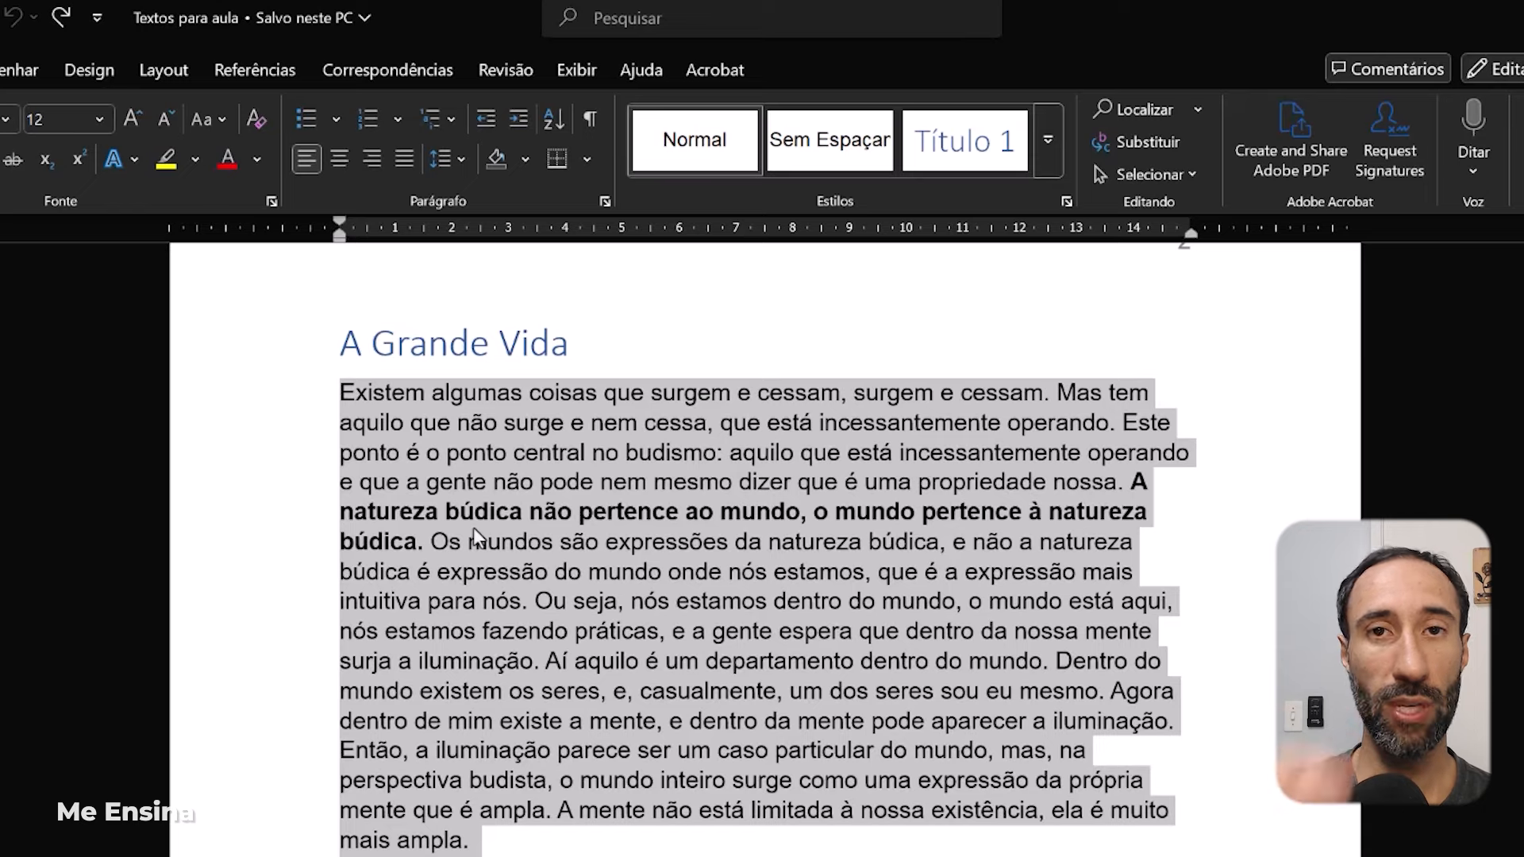
pyautogui.click(486, 840)
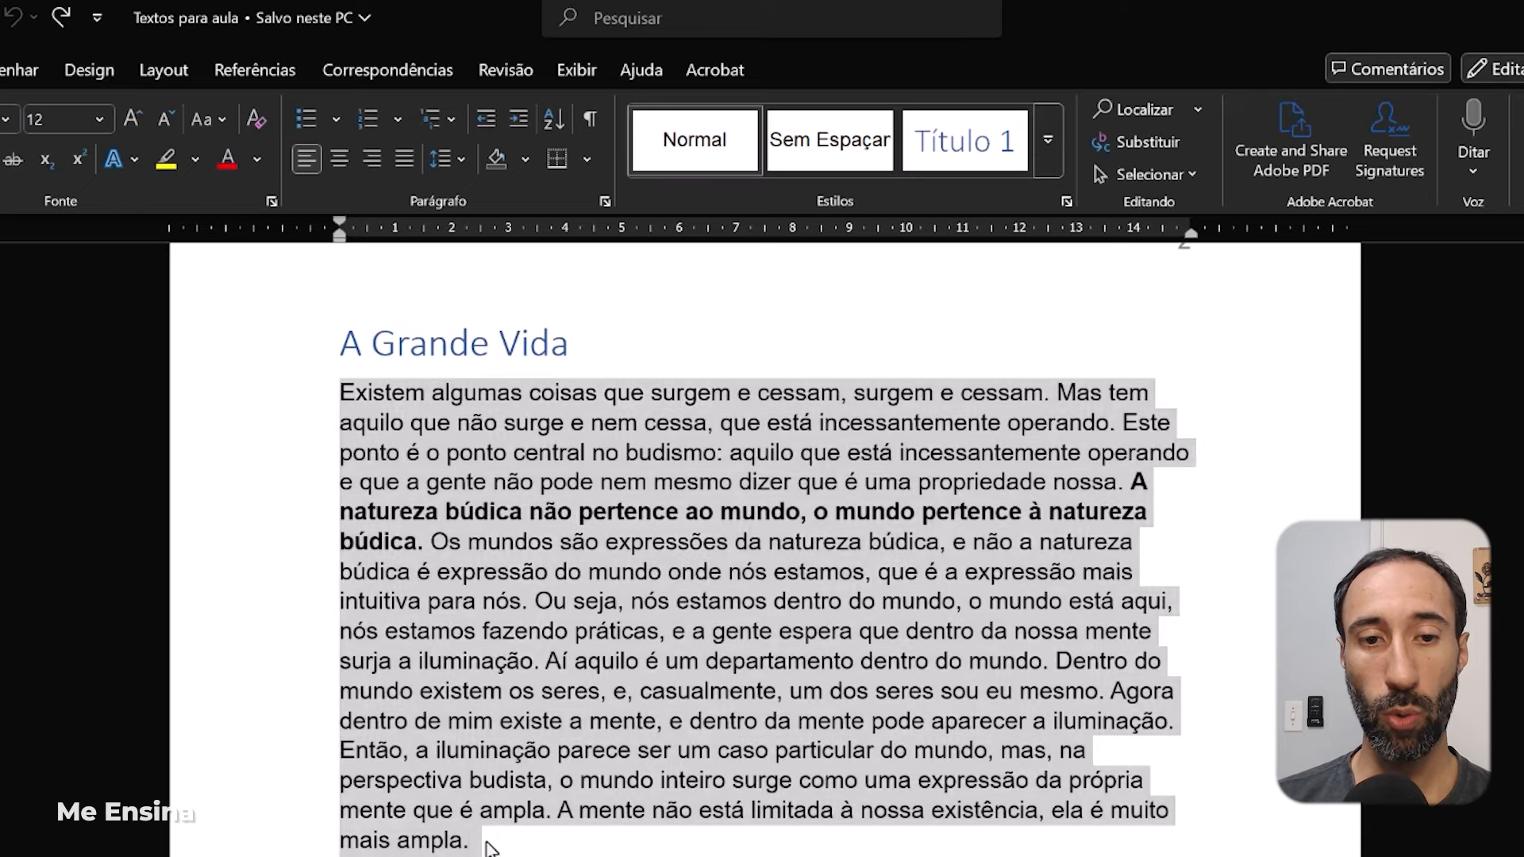
pyautogui.click(772, 631)
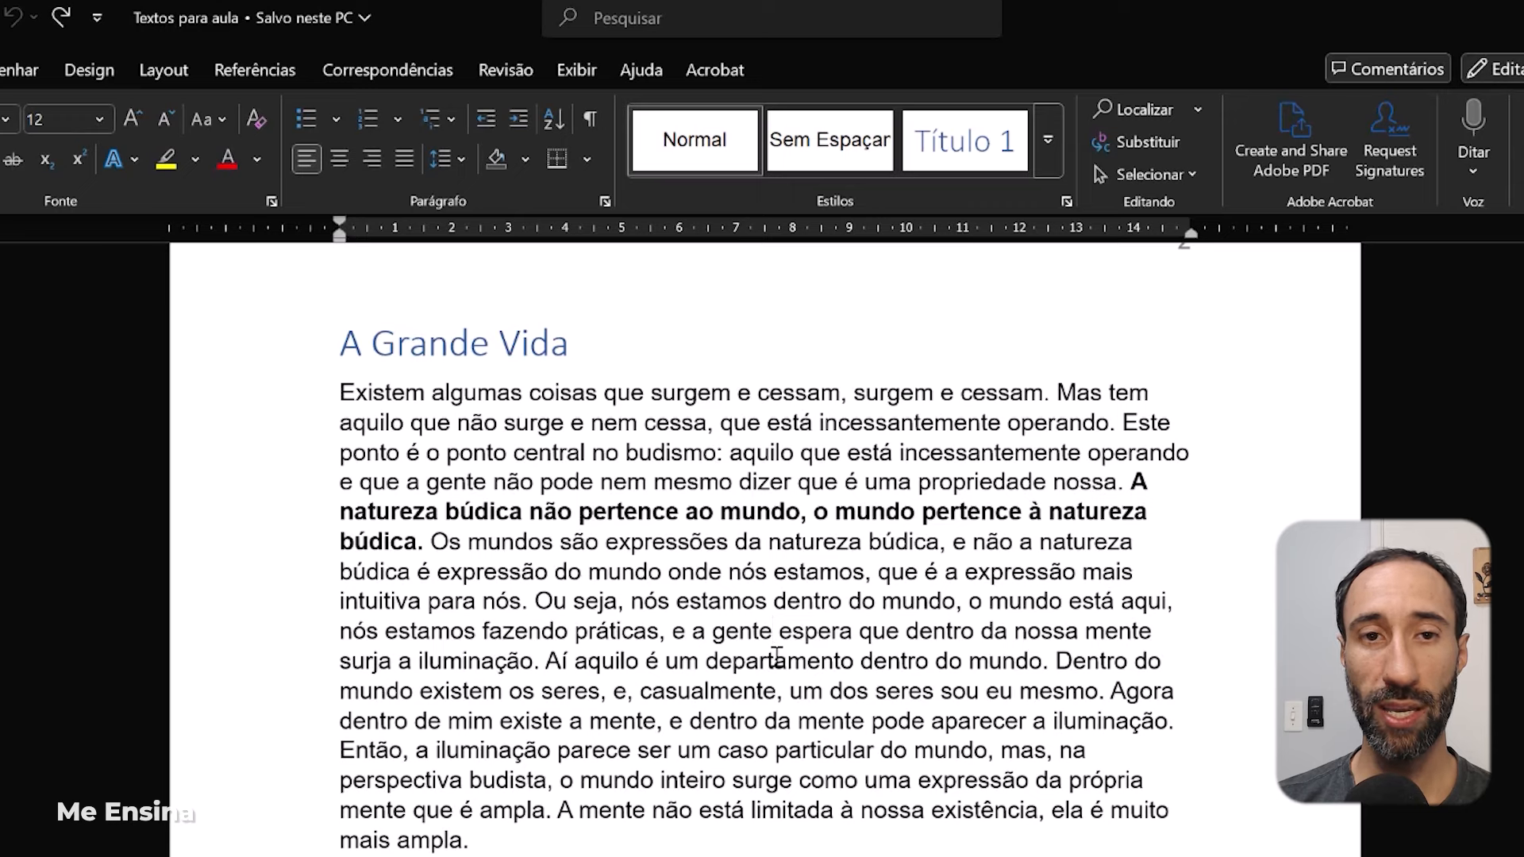
# Check the line spacing type and value in the paragraph settings of the text under "A Grande Vida", leaving without changes.
pyautogui.click(536, 601)
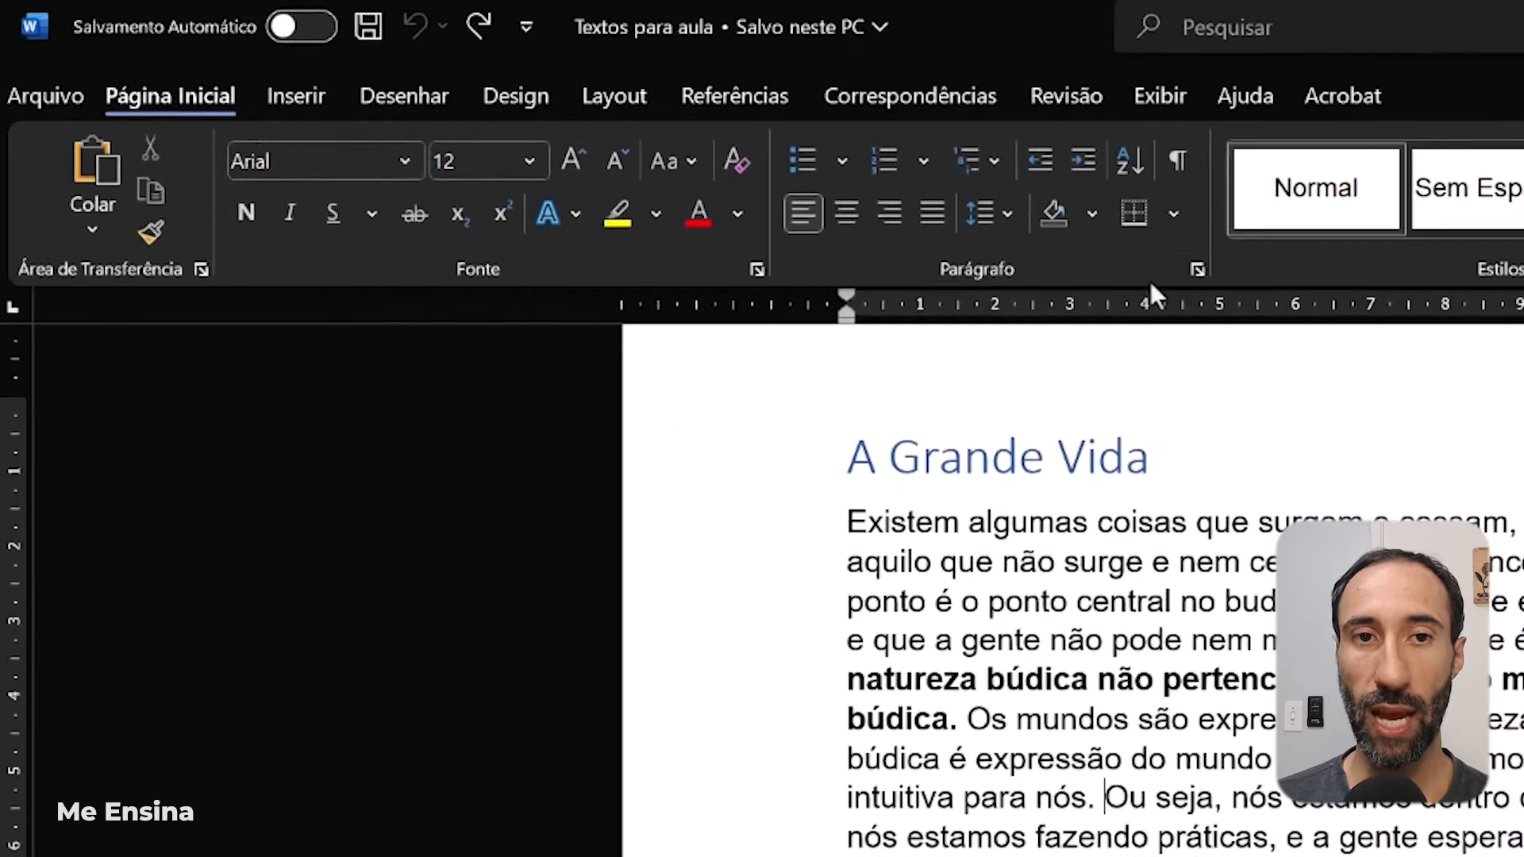
pyautogui.click(1007, 211)
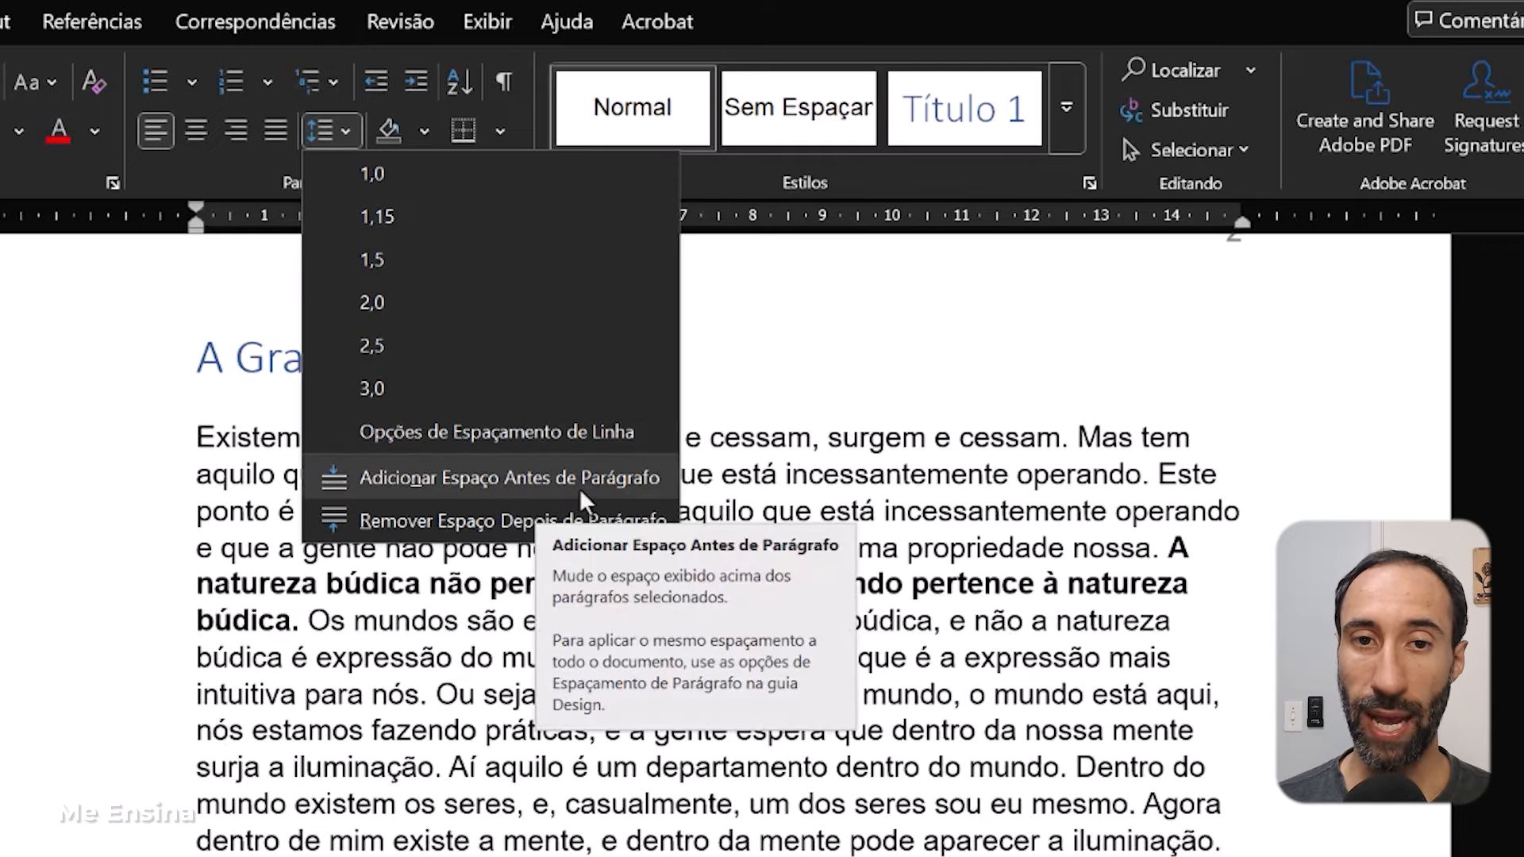
pyautogui.click(476, 432)
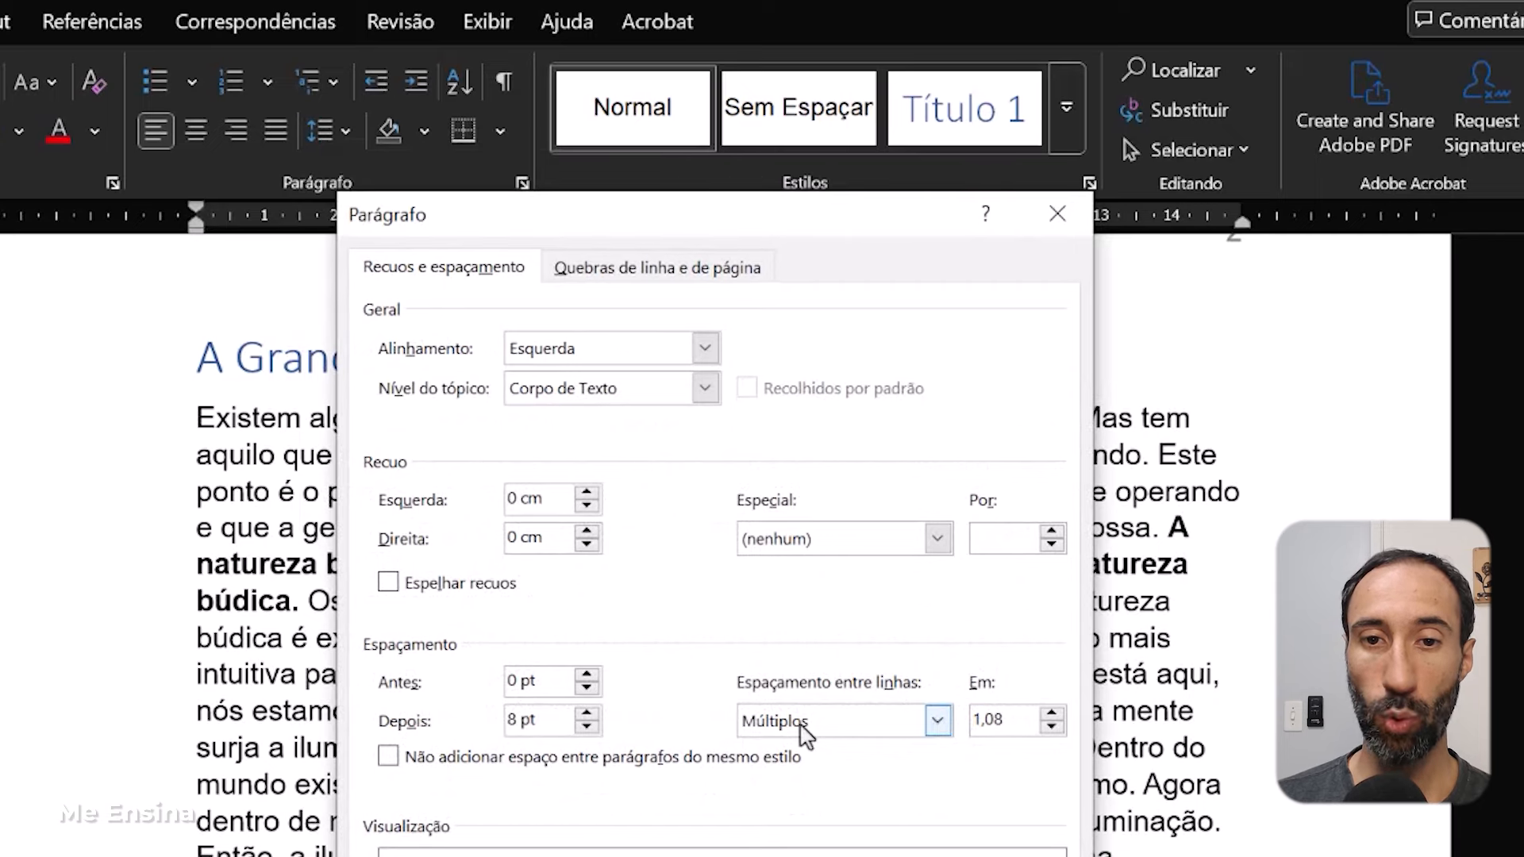
pyautogui.click(978, 721)
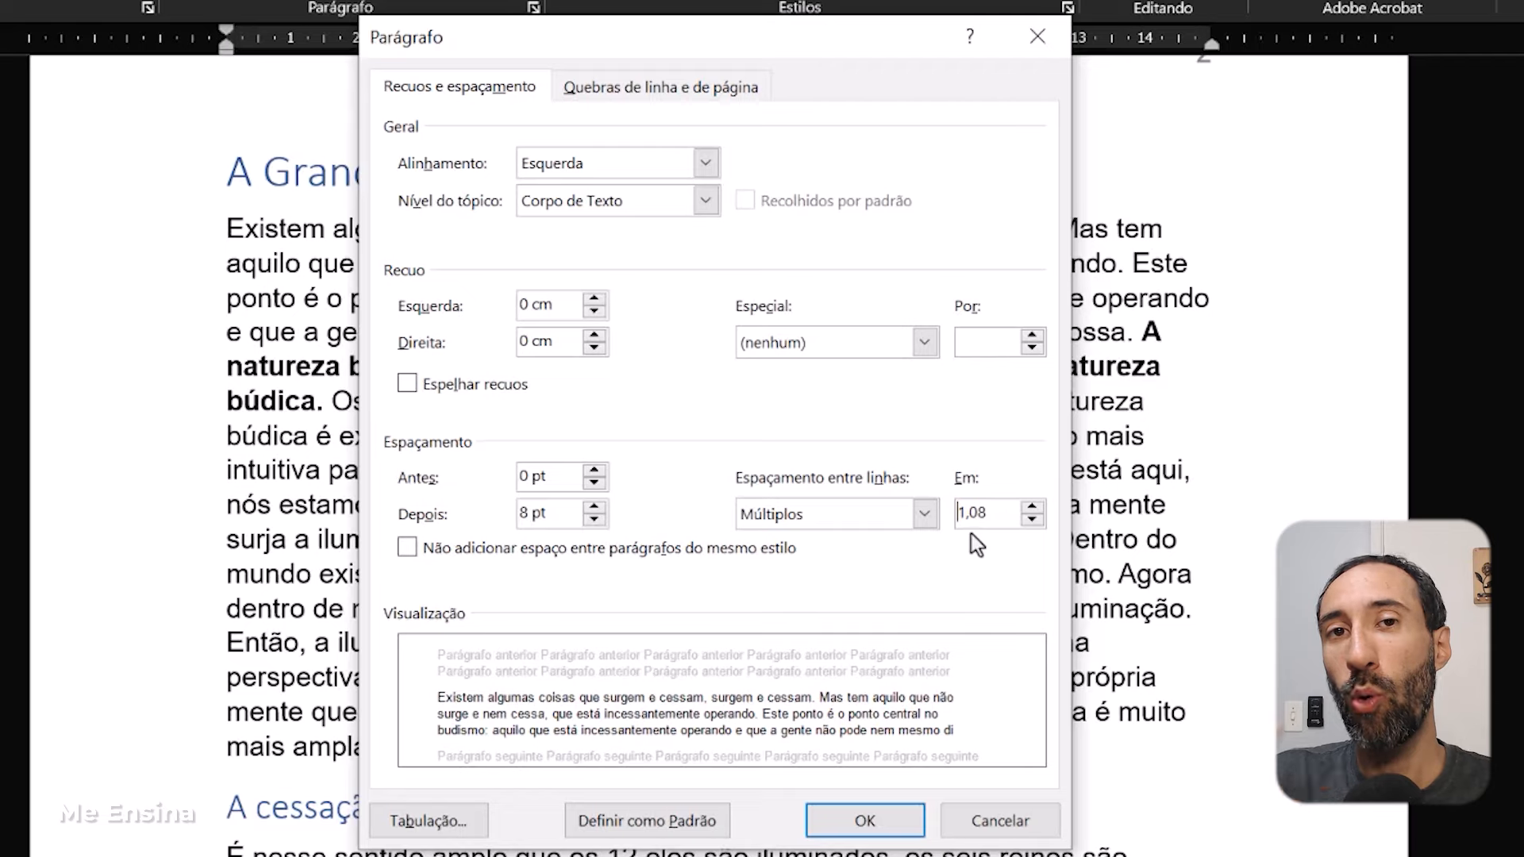
pyautogui.click(1026, 820)
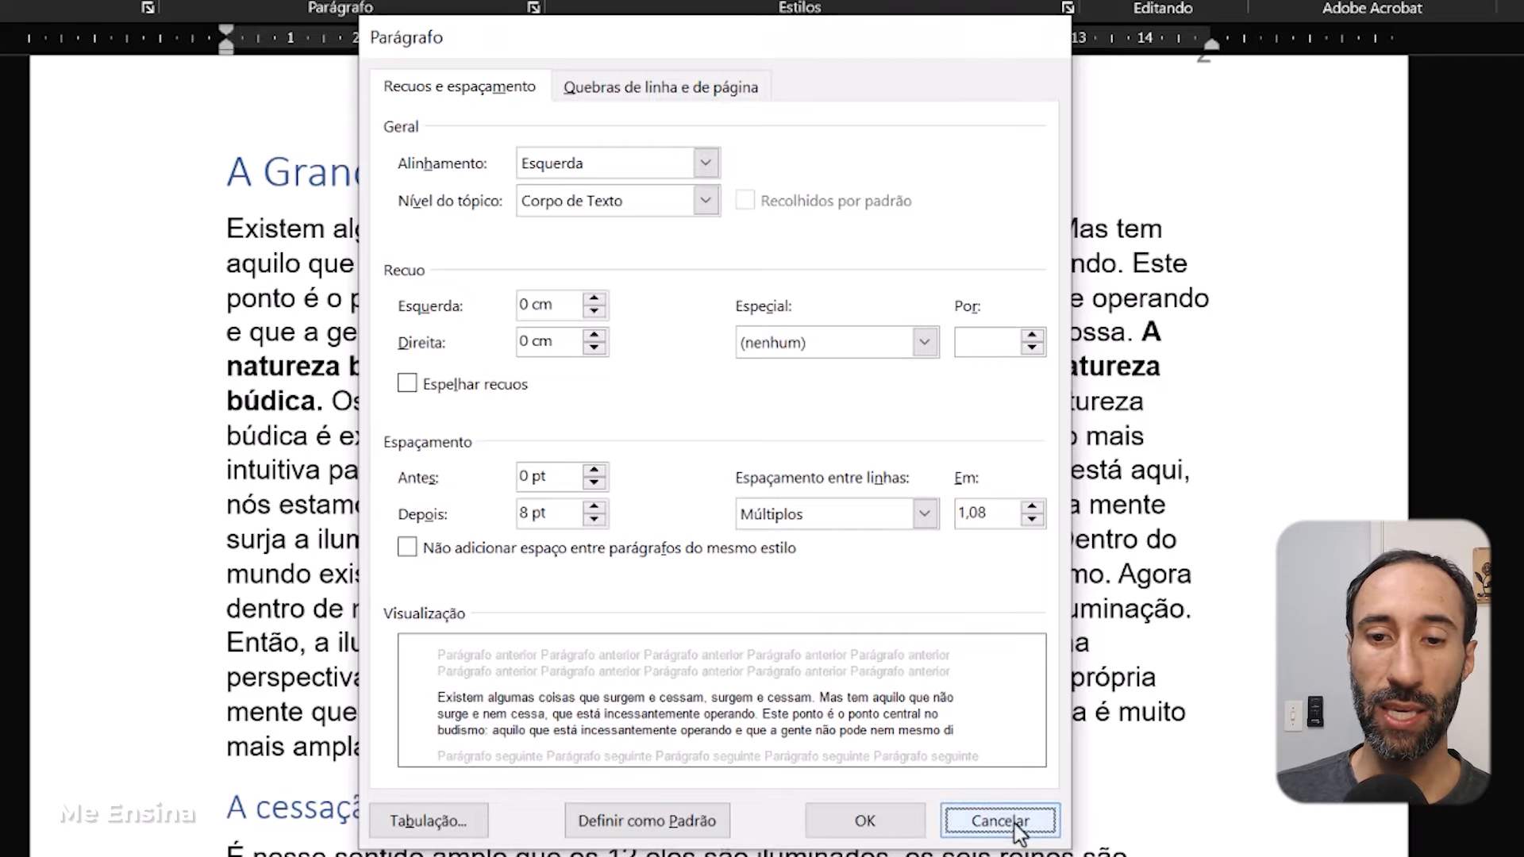
# Open the line spacing options for the body paragraph under "A Grande Vida" and move the dialog aside.
pyautogui.moveTo(228, 230); pyautogui.dragTo(750, 247)
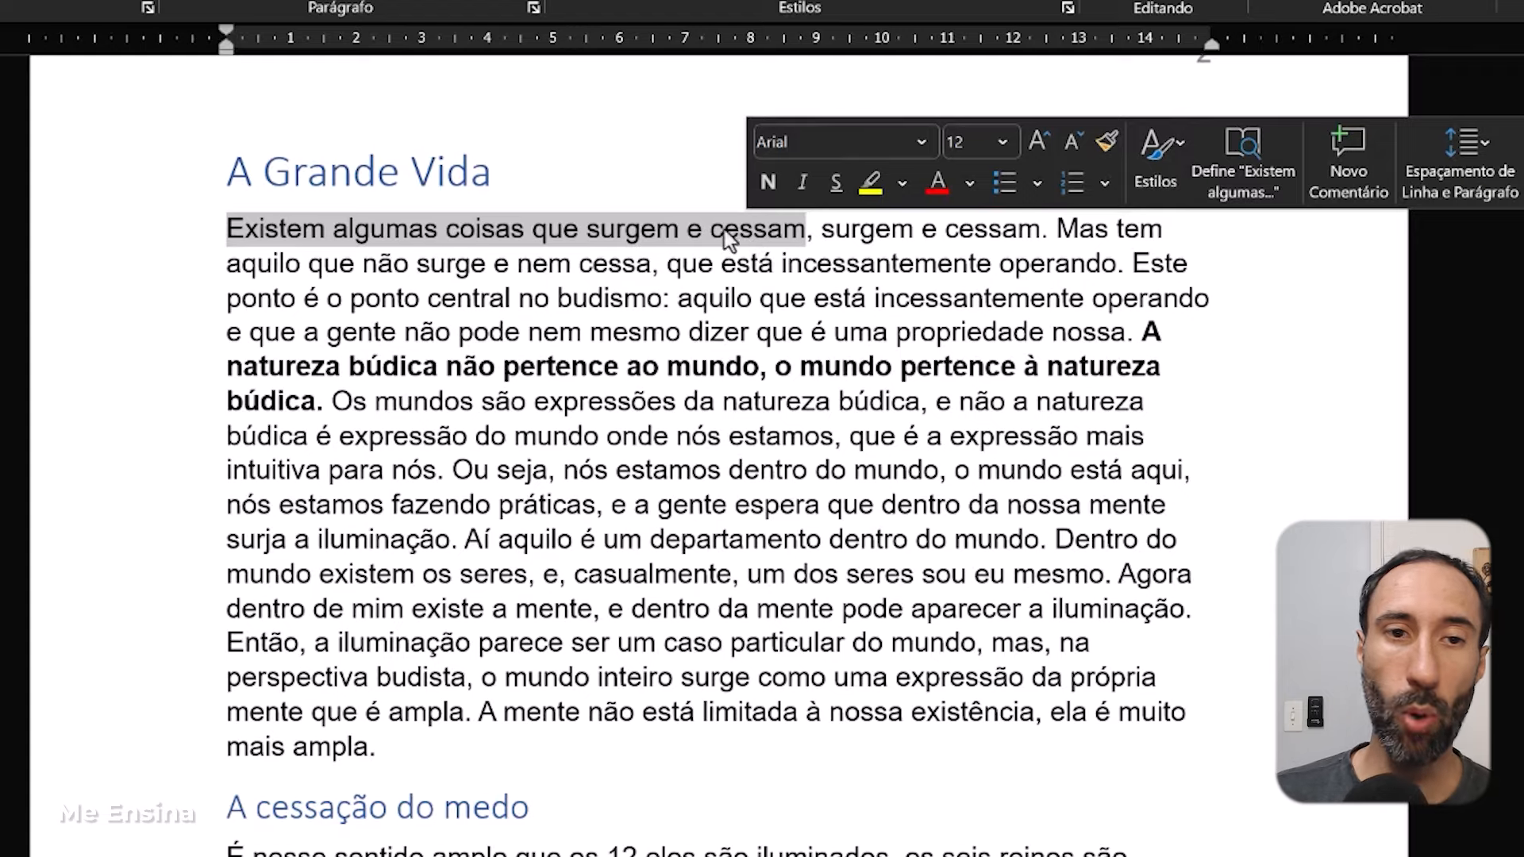
pyautogui.click(681, 235)
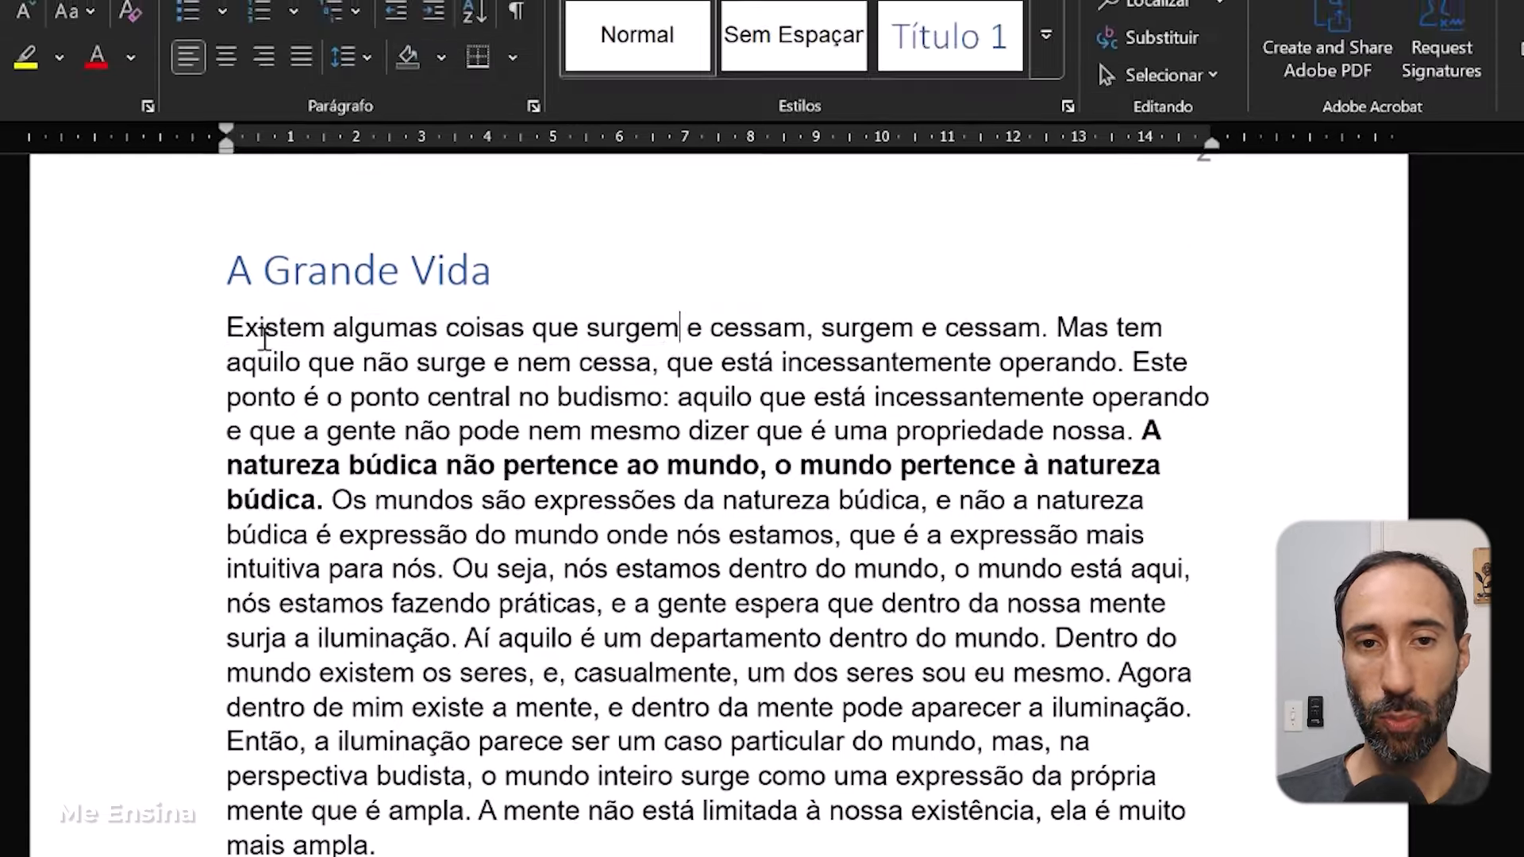
pyautogui.click(349, 57)
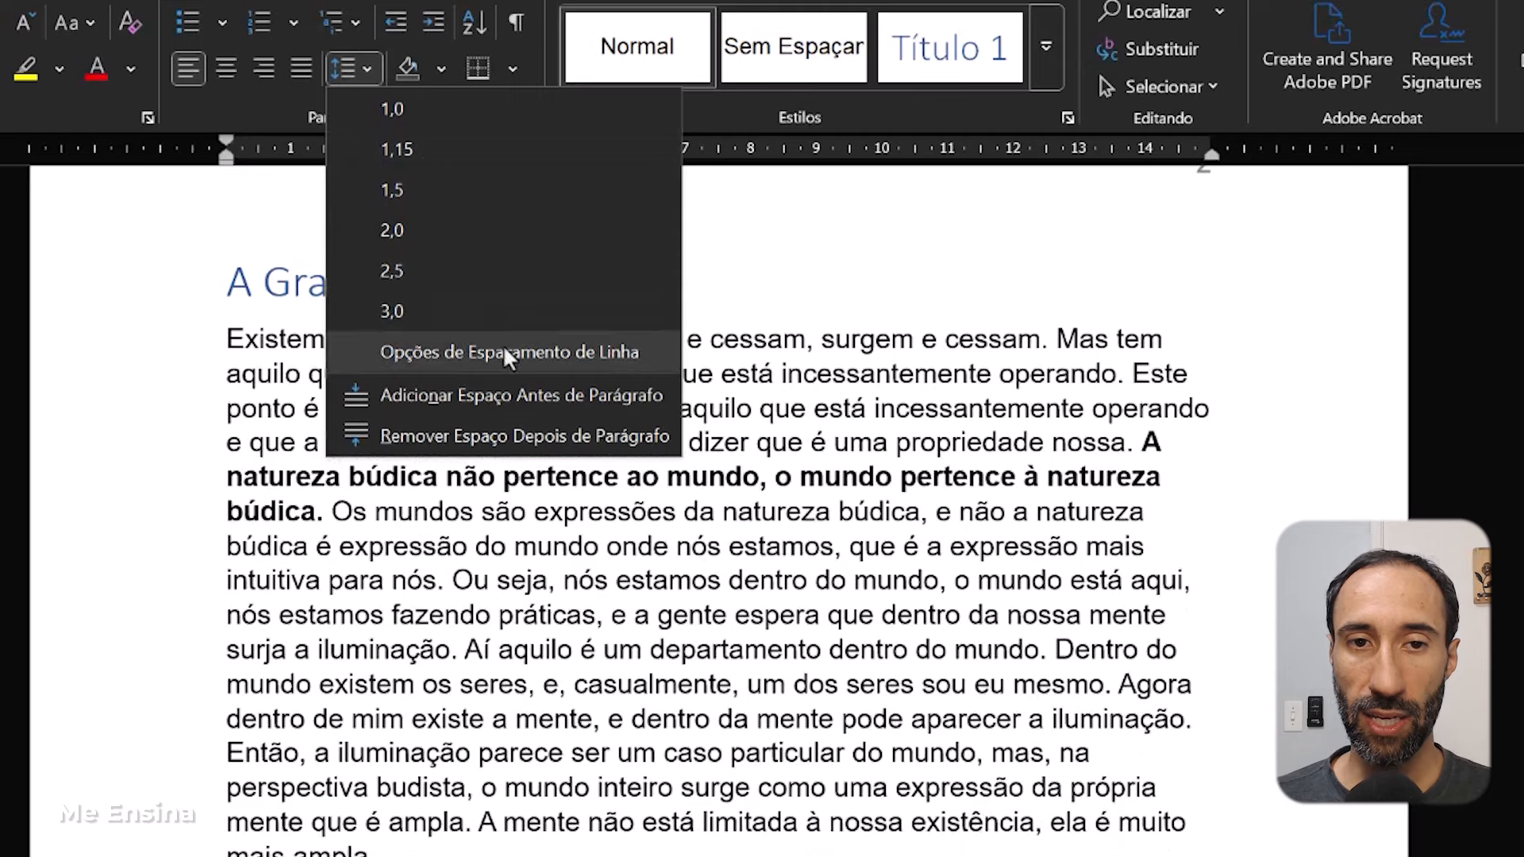
pyautogui.click(503, 349)
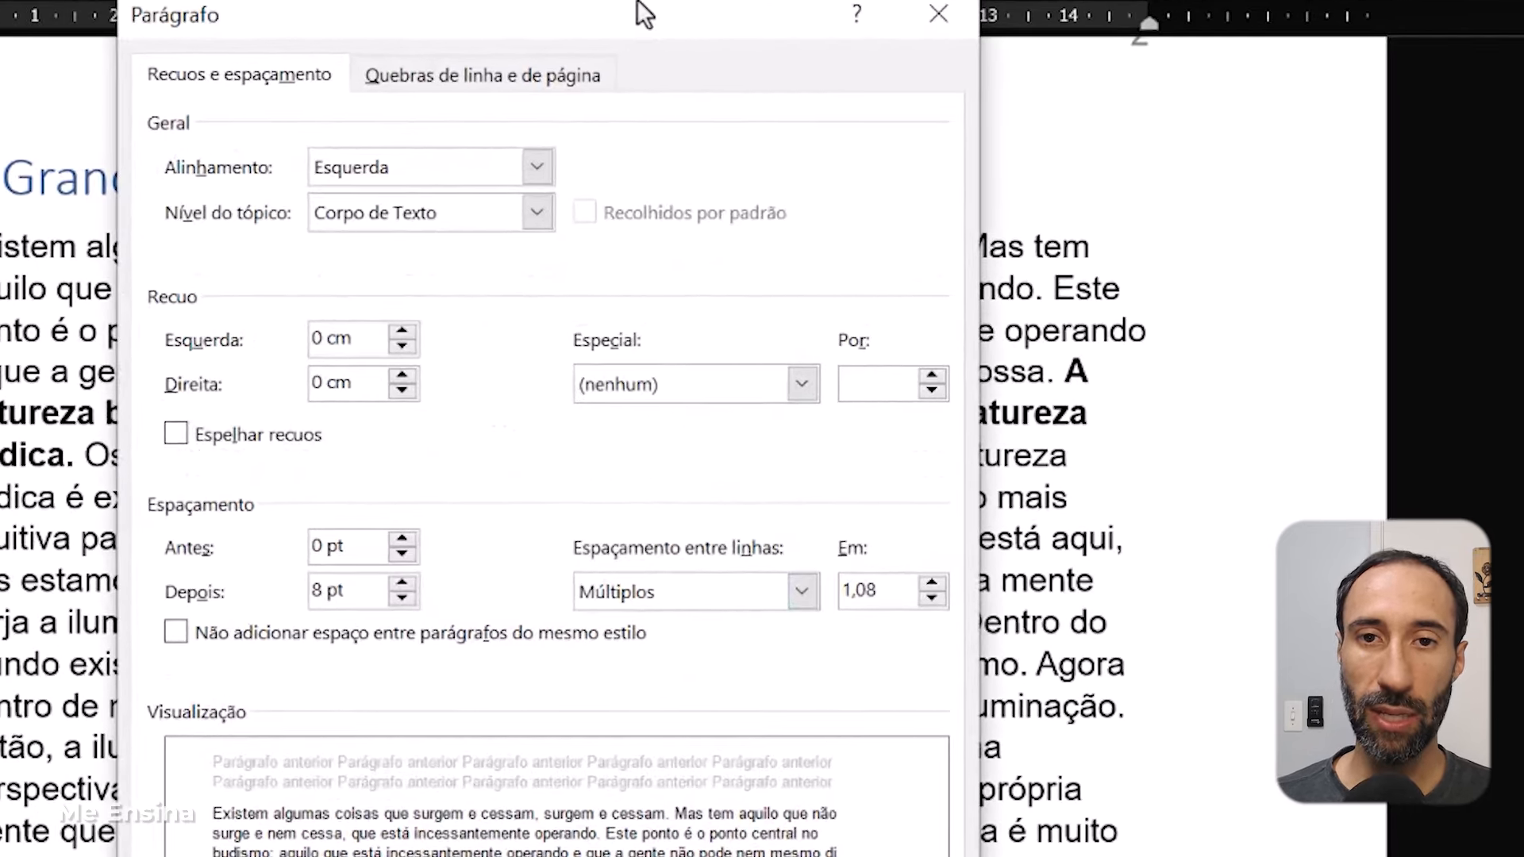
pyautogui.moveTo(662, 24); pyautogui.dragTo(920, 0)
# Preview the line spacing options Simples, 1,5 linhas, Duplo, Pelo menos and Exatamente for the paragraph.
pyautogui.click(1060, 536)
pyautogui.click(889, 563)
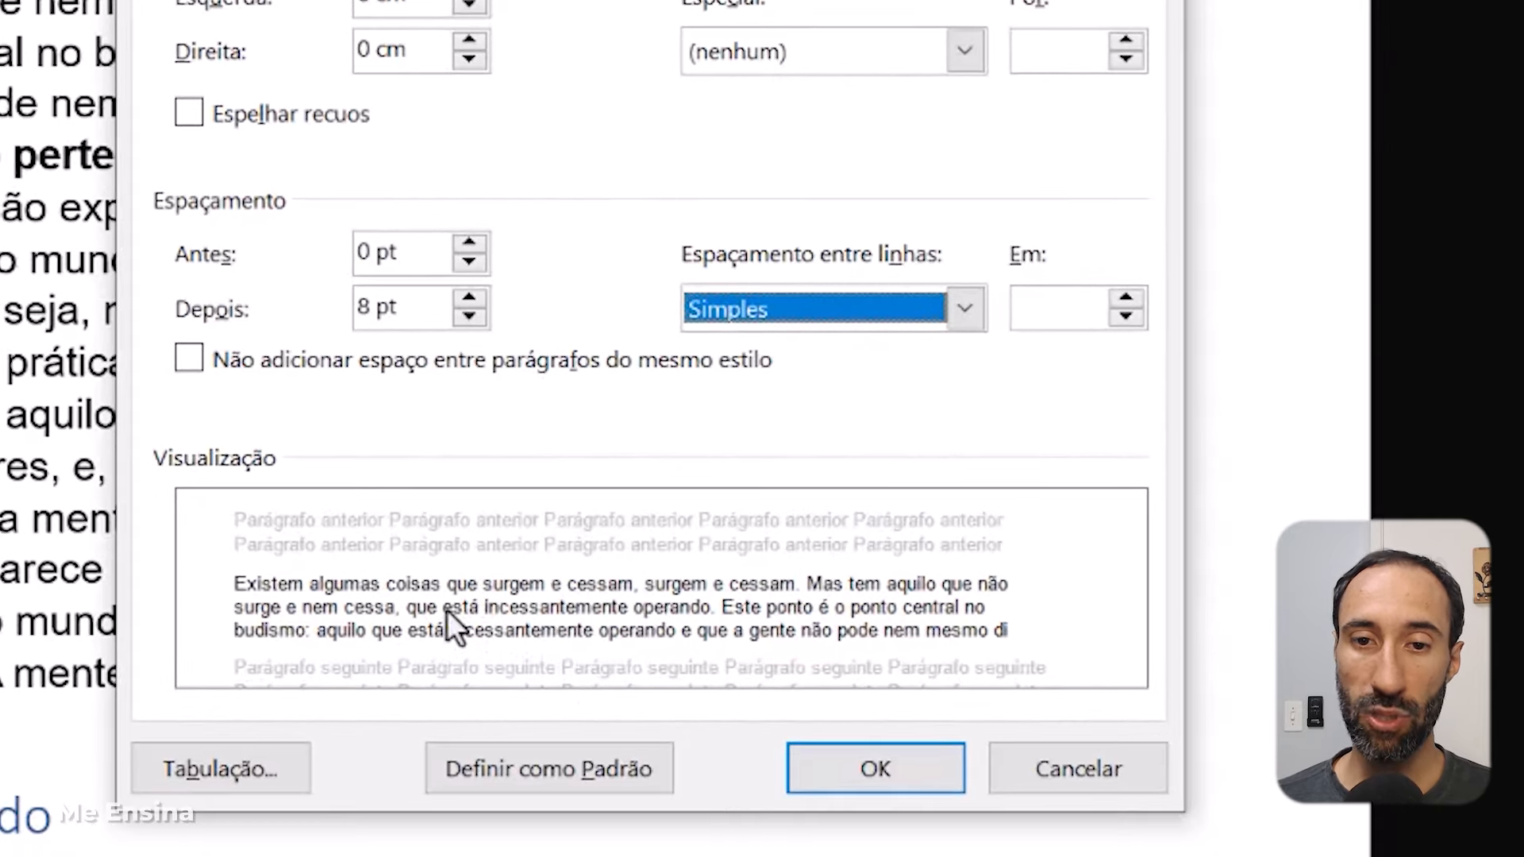
pyautogui.click(965, 311)
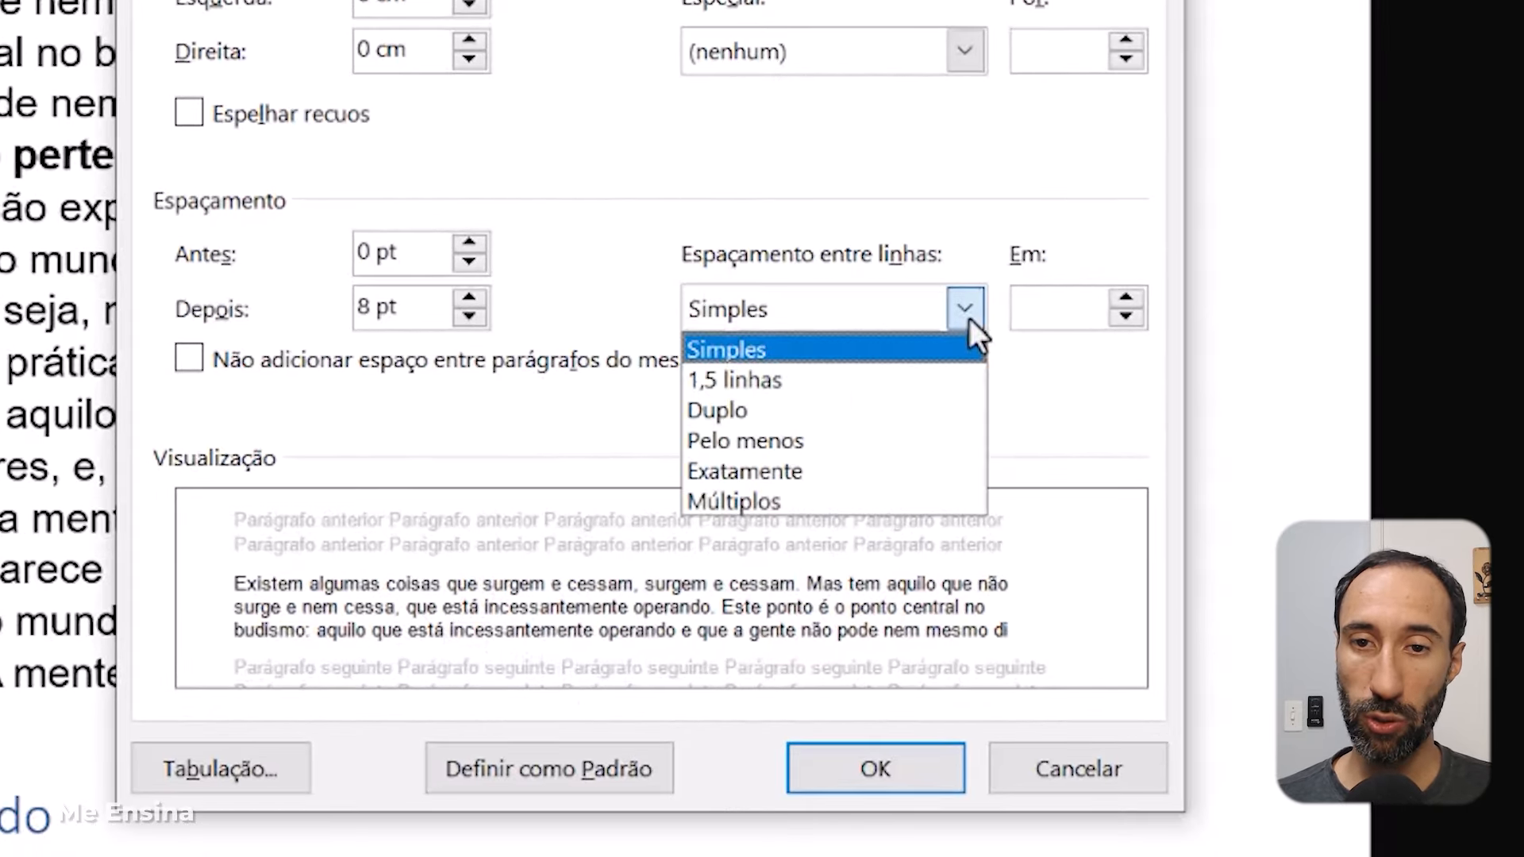
pyautogui.click(873, 395)
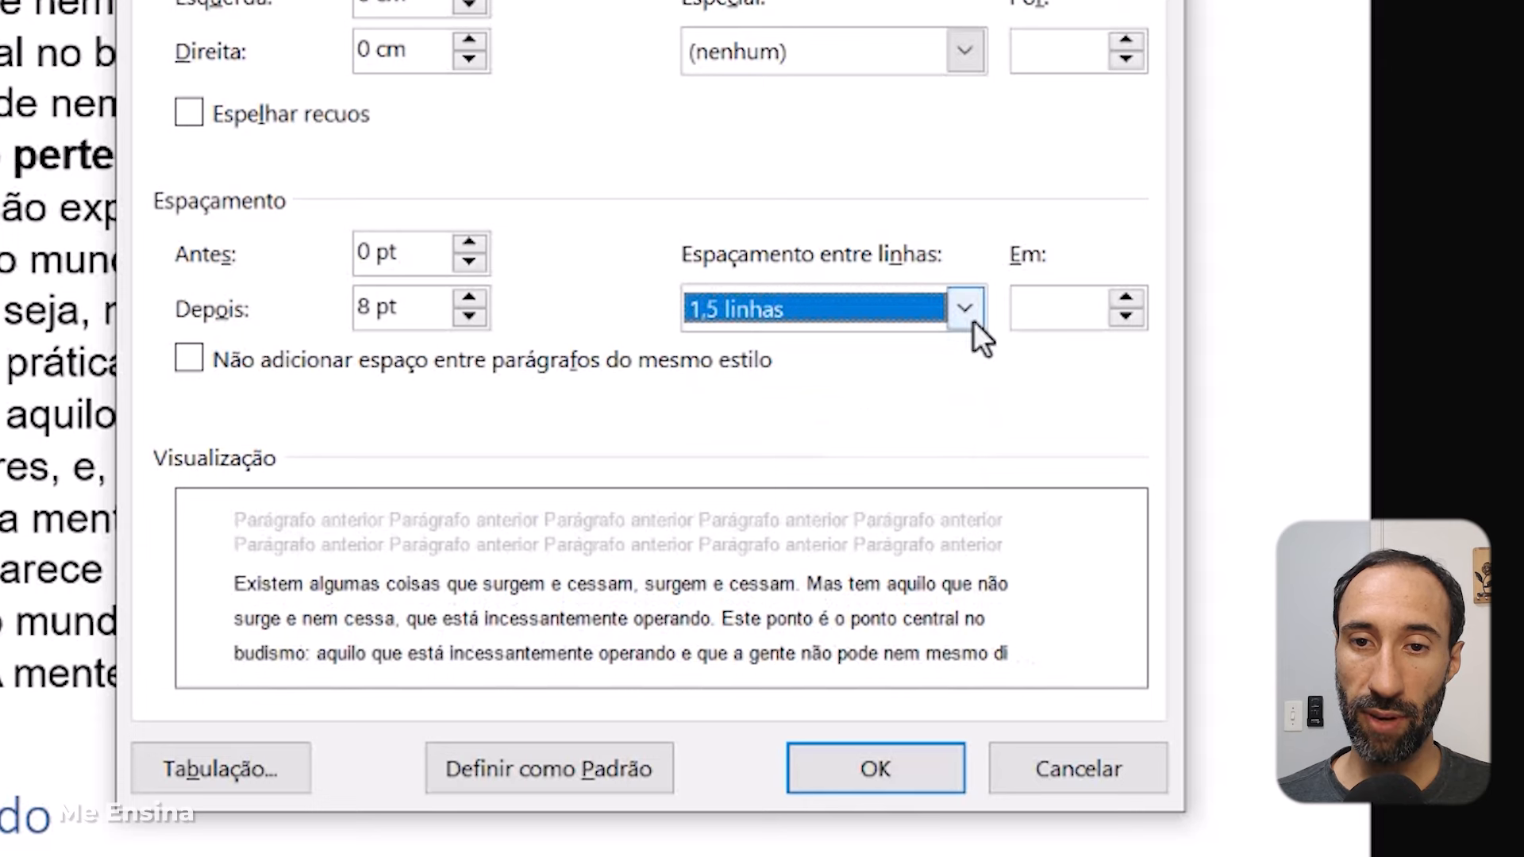
pyautogui.click(973, 321)
pyautogui.click(865, 409)
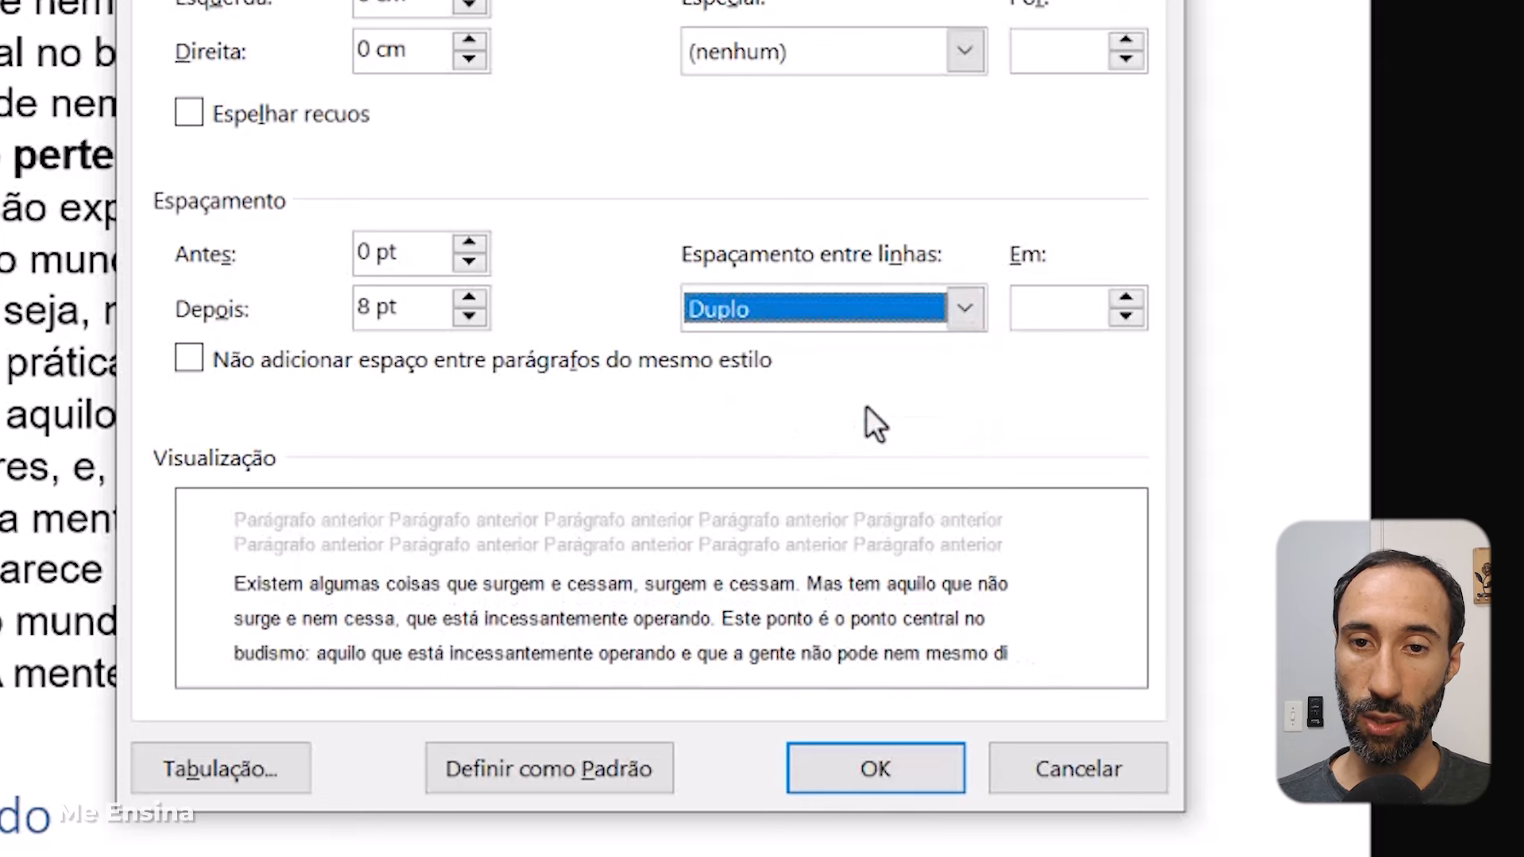
pyautogui.click(964, 325)
pyautogui.click(851, 446)
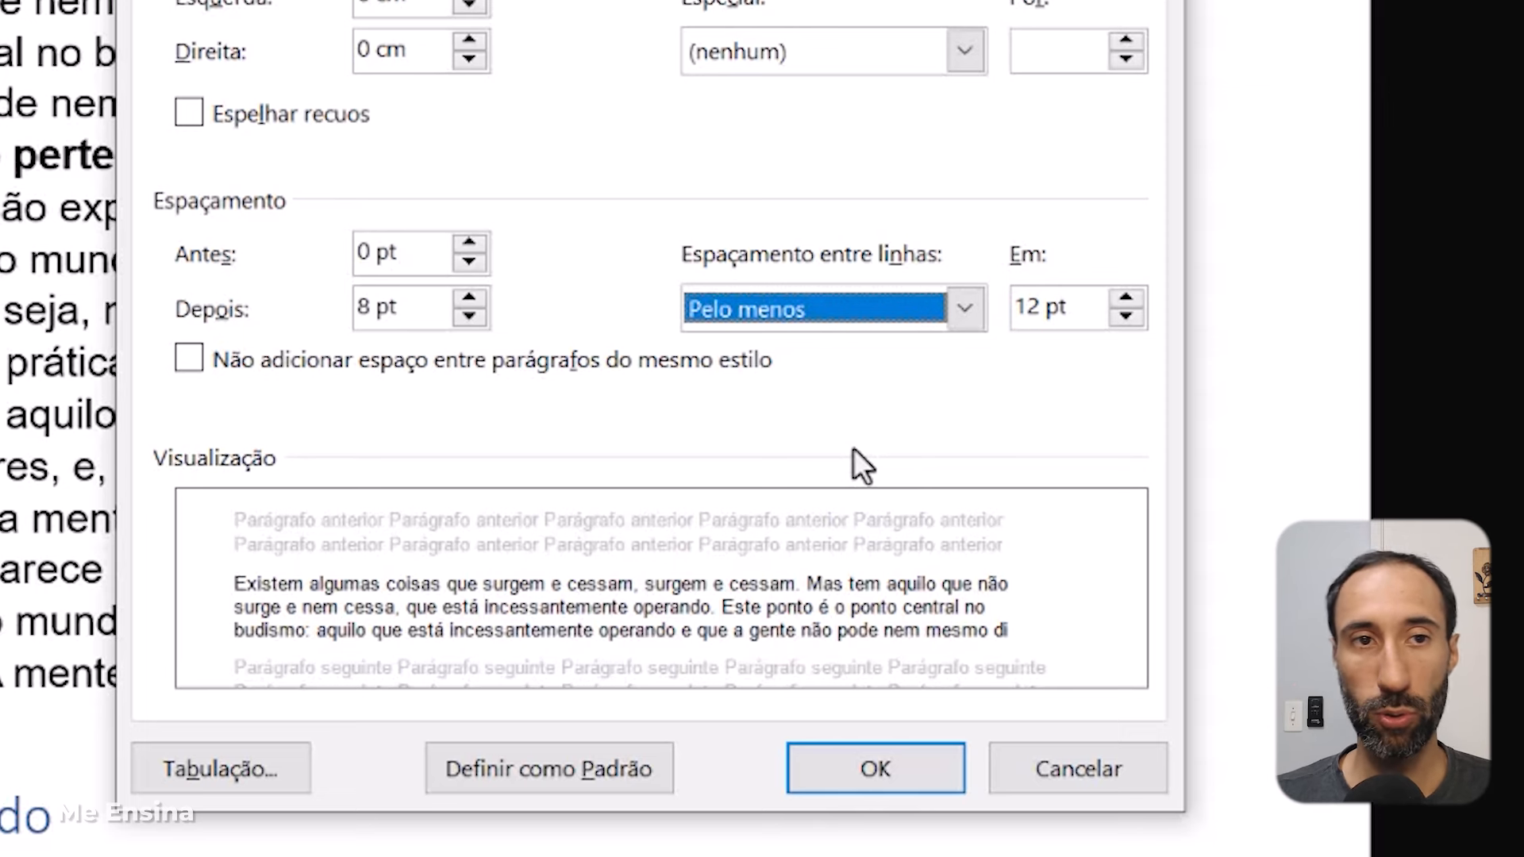
pyautogui.click(983, 308)
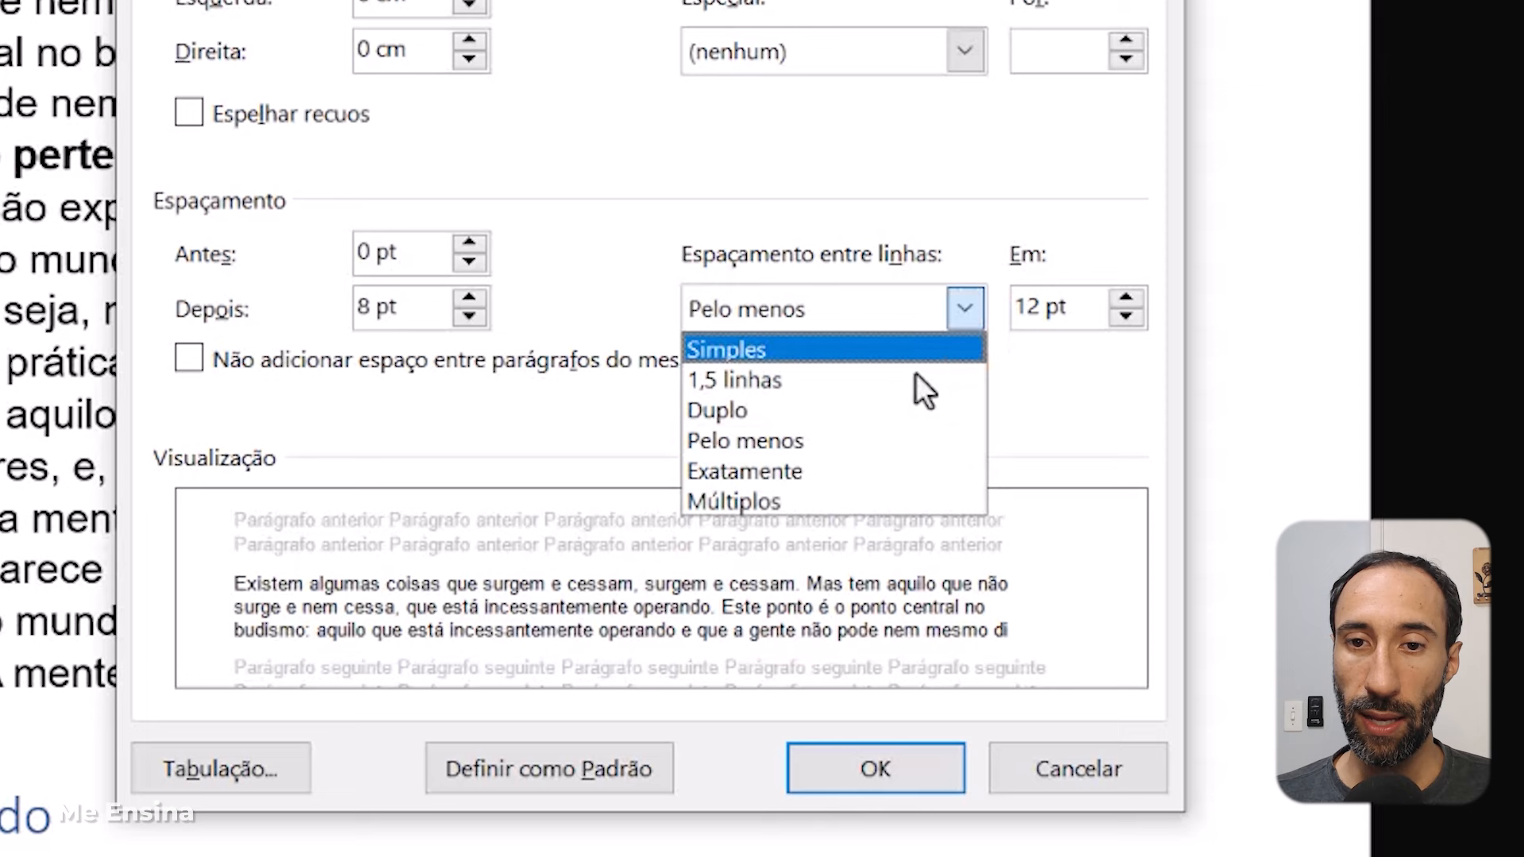
pyautogui.click(884, 474)
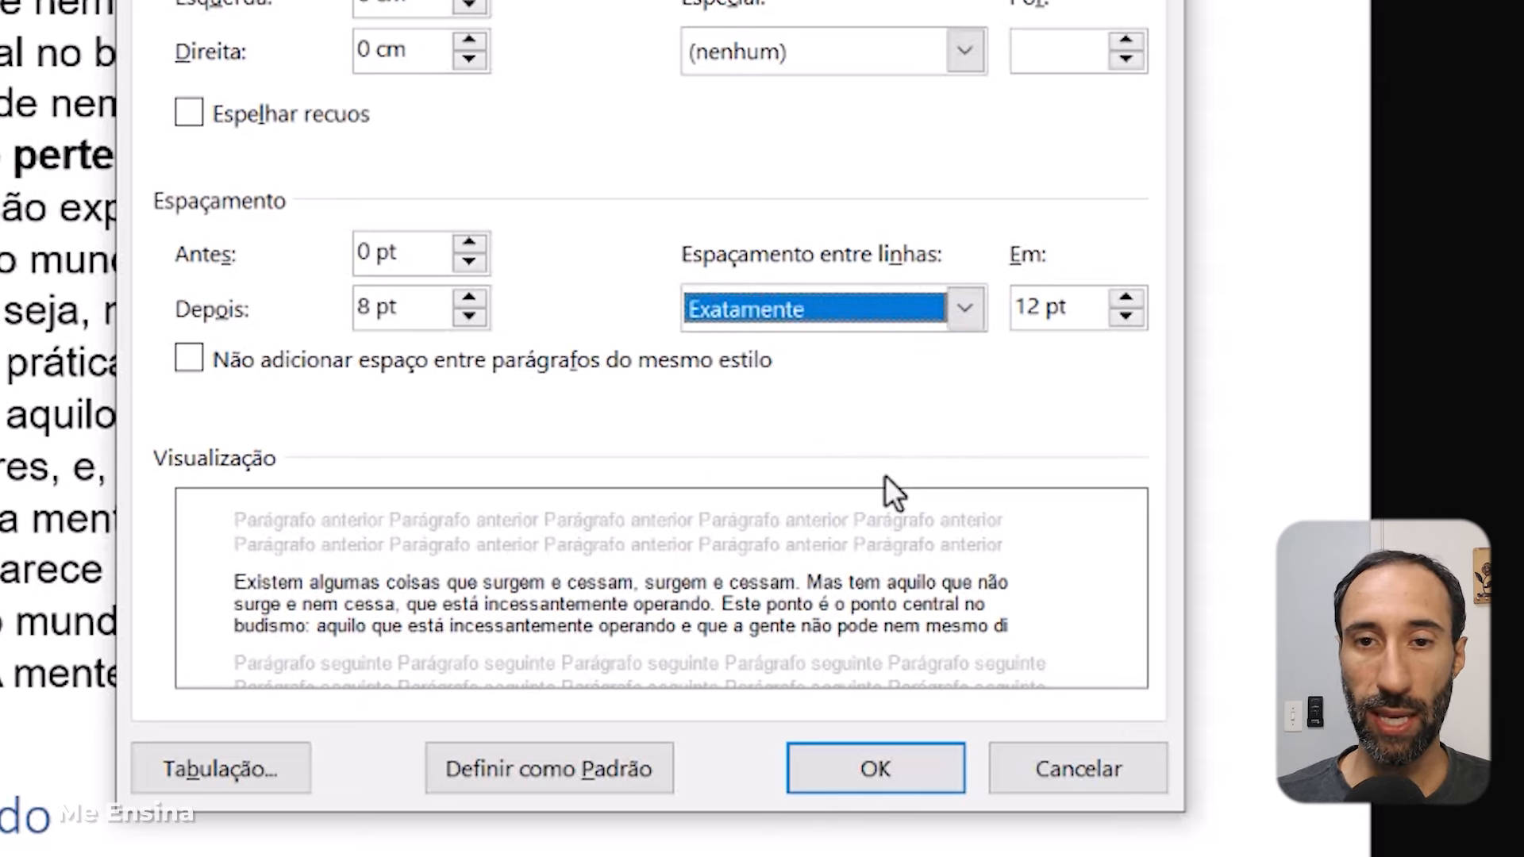
# Switch the line spacing to Múltiplos, try larger values, and bring the multiple down to 1,5.
pyautogui.click(964, 313)
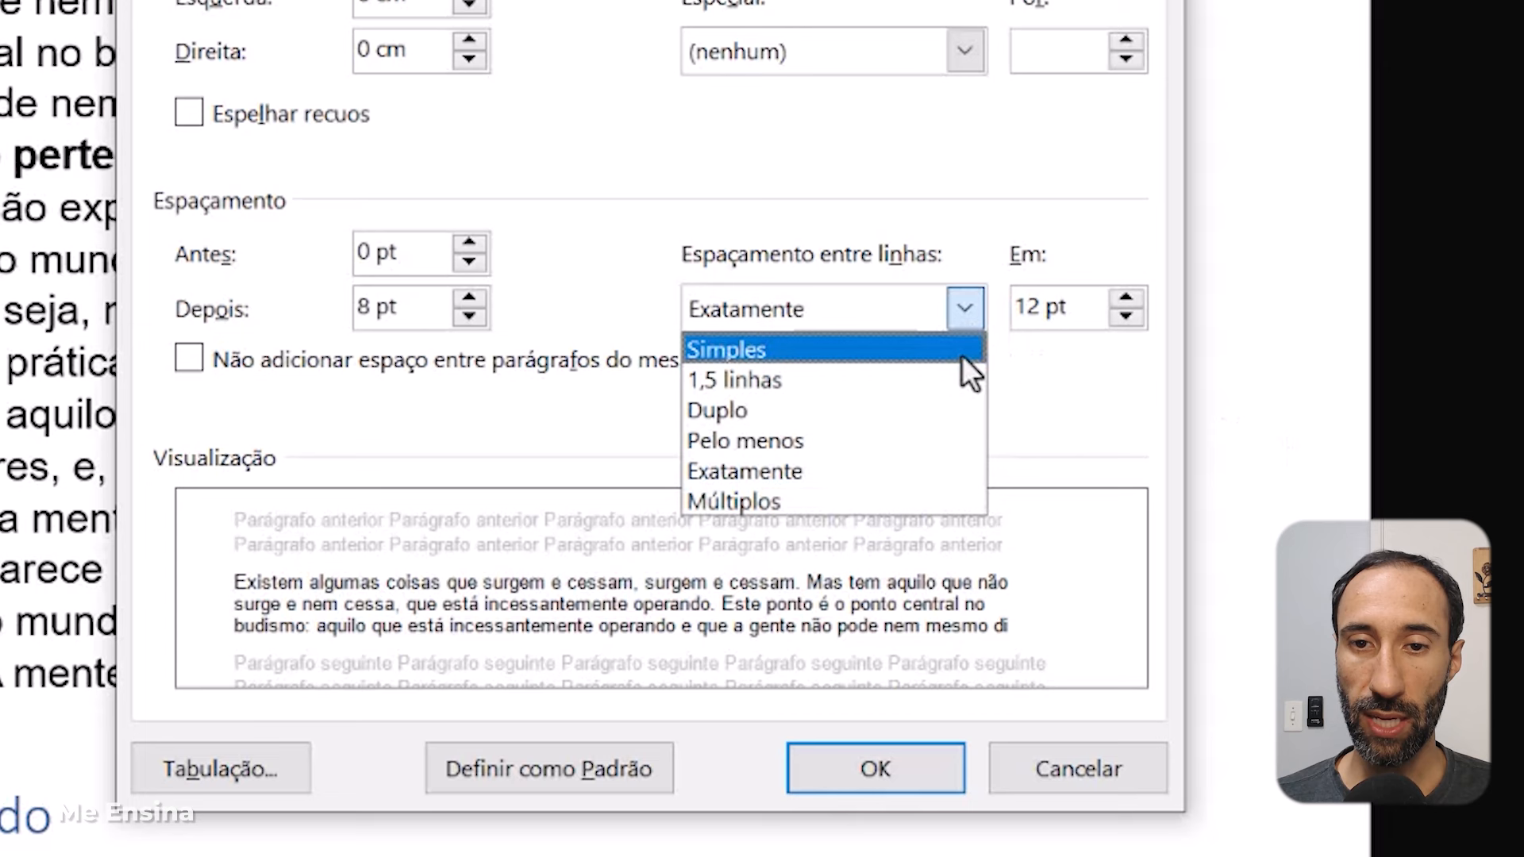
pyautogui.click(945, 494)
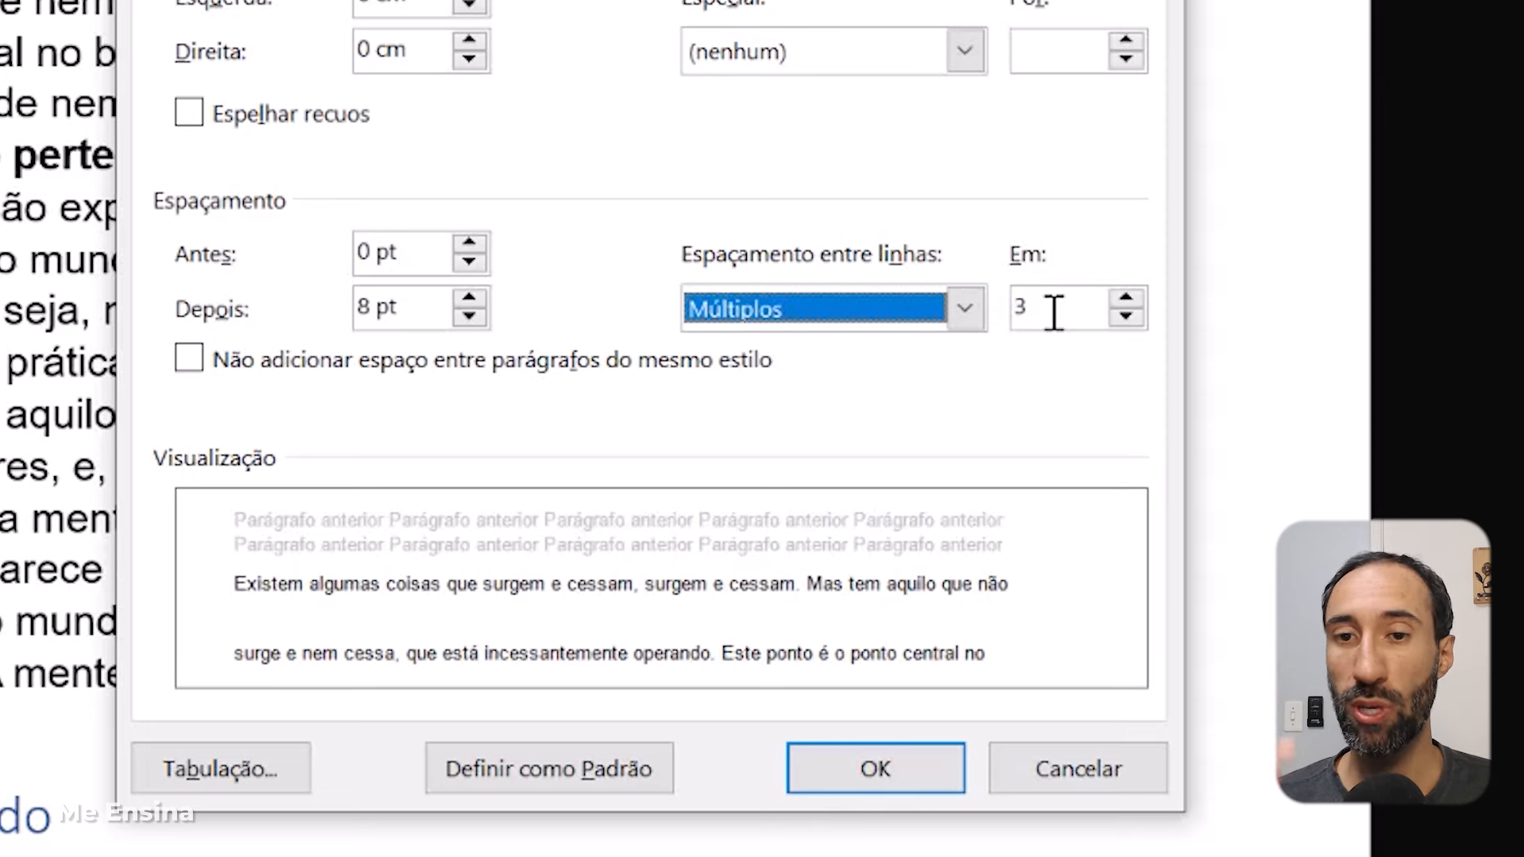
pyautogui.click(1133, 302)
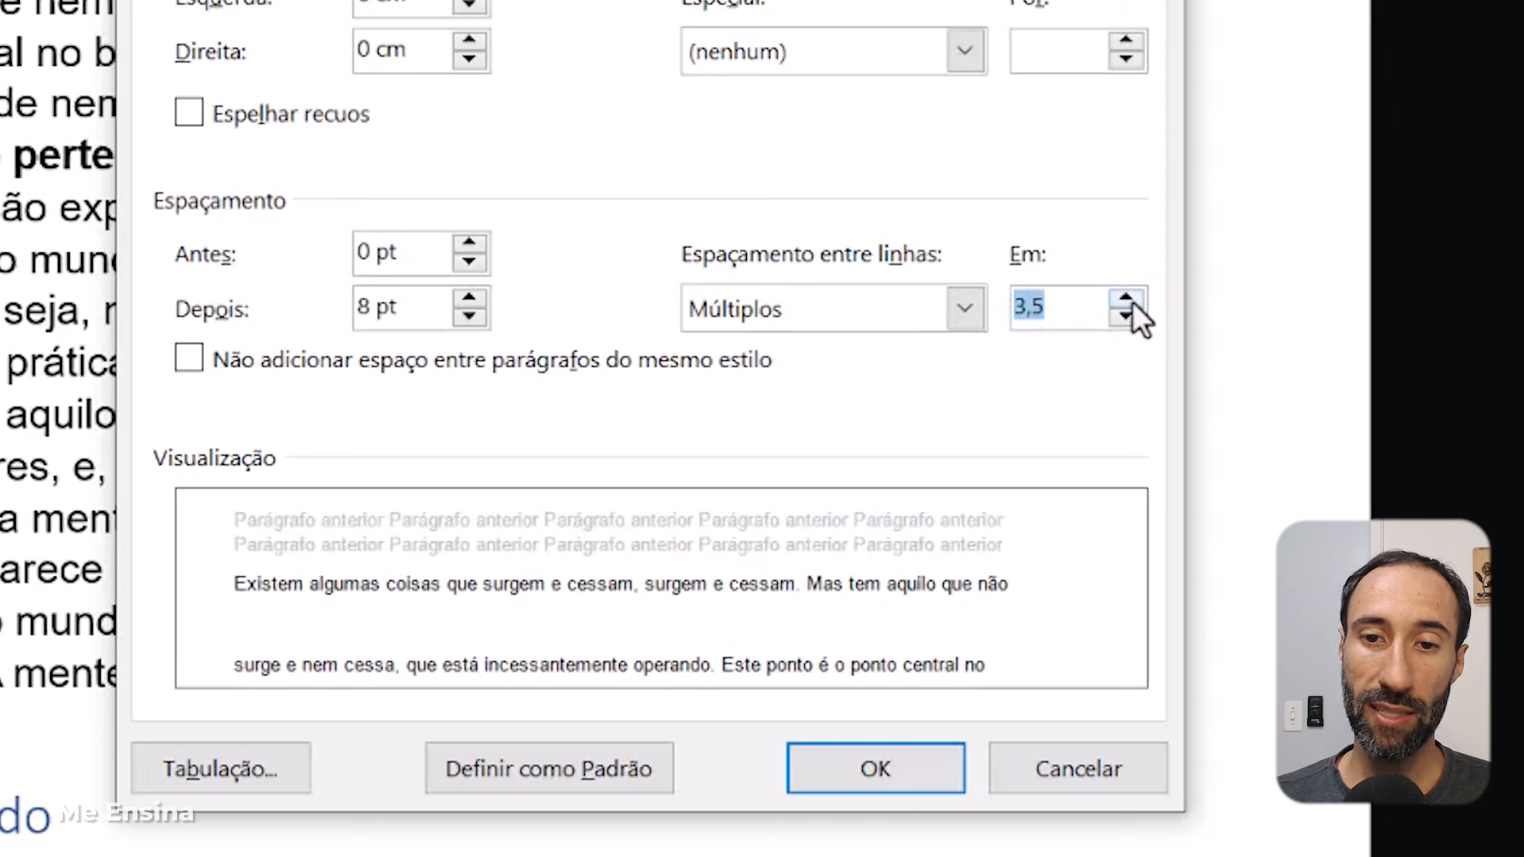
pyautogui.click(1133, 302)
pyautogui.click(1132, 302)
pyautogui.click(1131, 323)
pyautogui.click(1132, 322)
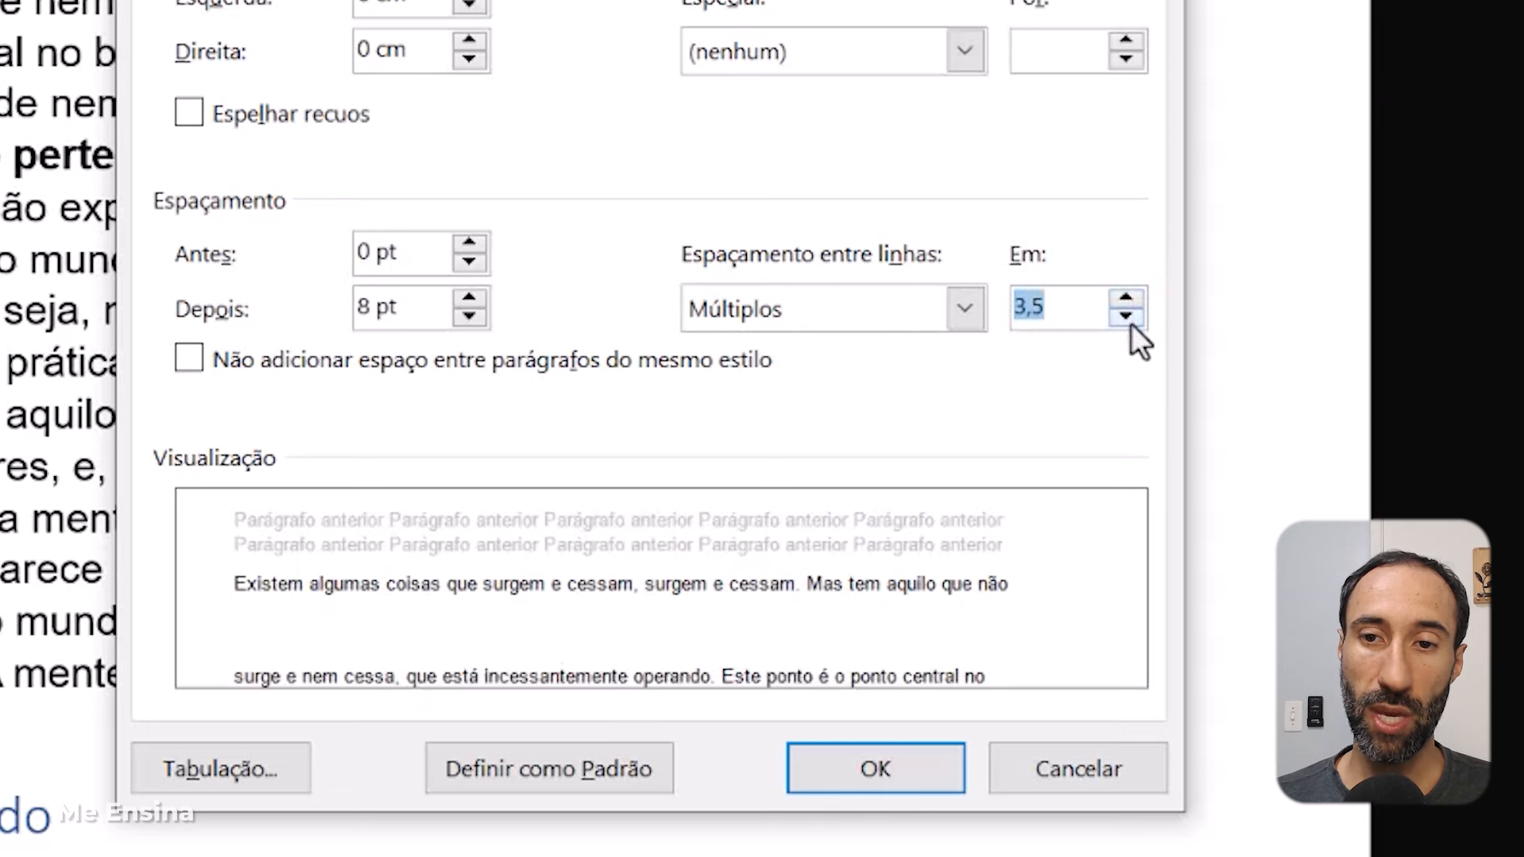
pyautogui.click(1131, 322)
pyautogui.click(1131, 323)
pyautogui.click(1131, 323)
pyautogui.click(1131, 323)
# Set the paragraph's line spacing to 1,5 linhas and apply it.
pyautogui.click(965, 311)
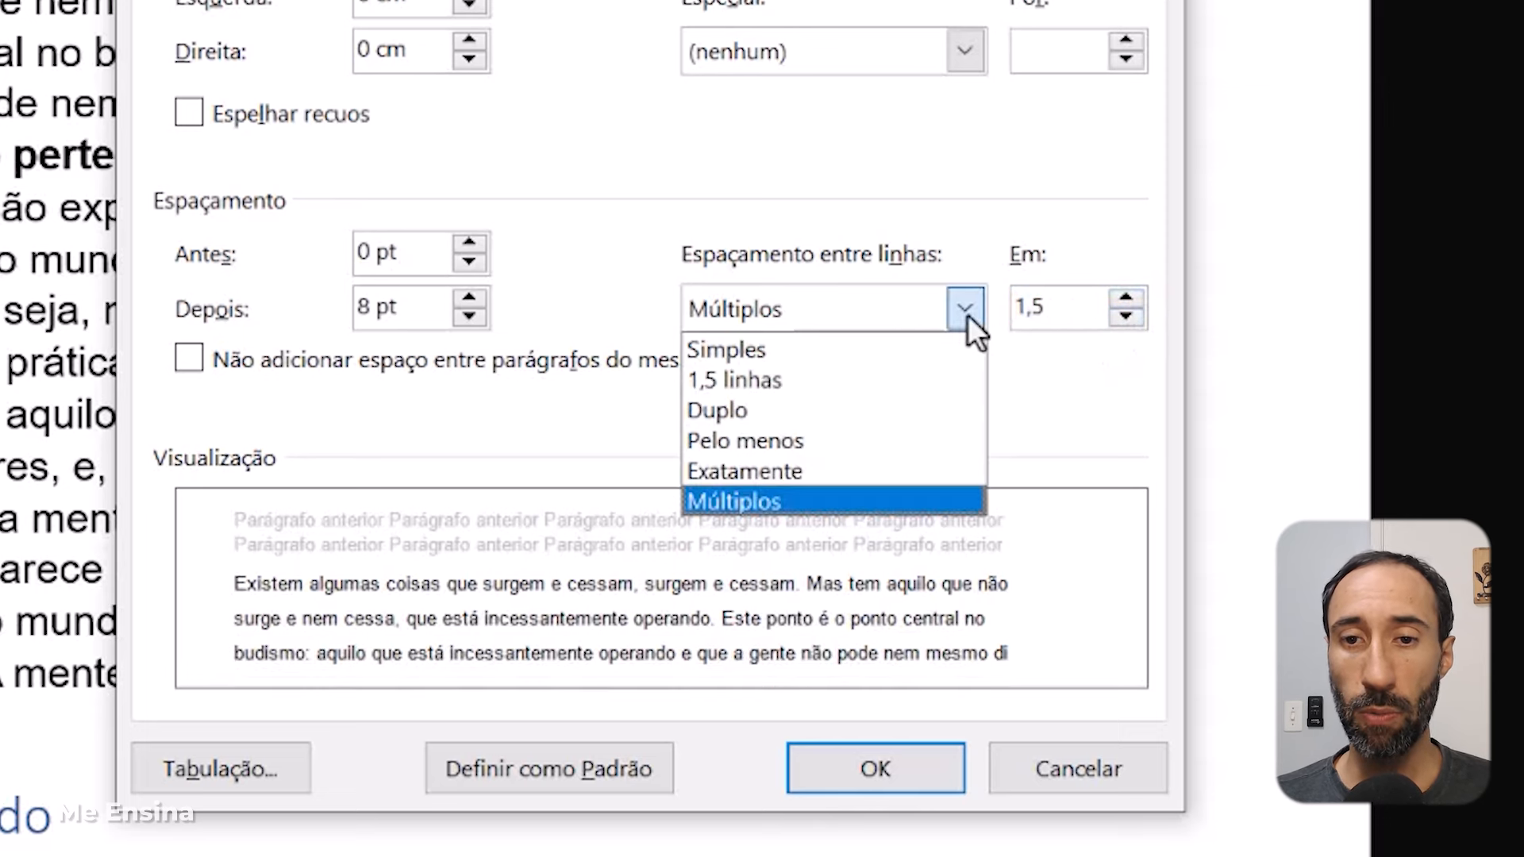
pyautogui.click(902, 385)
pyautogui.click(876, 769)
pyautogui.scroll(-2, 633, 594)
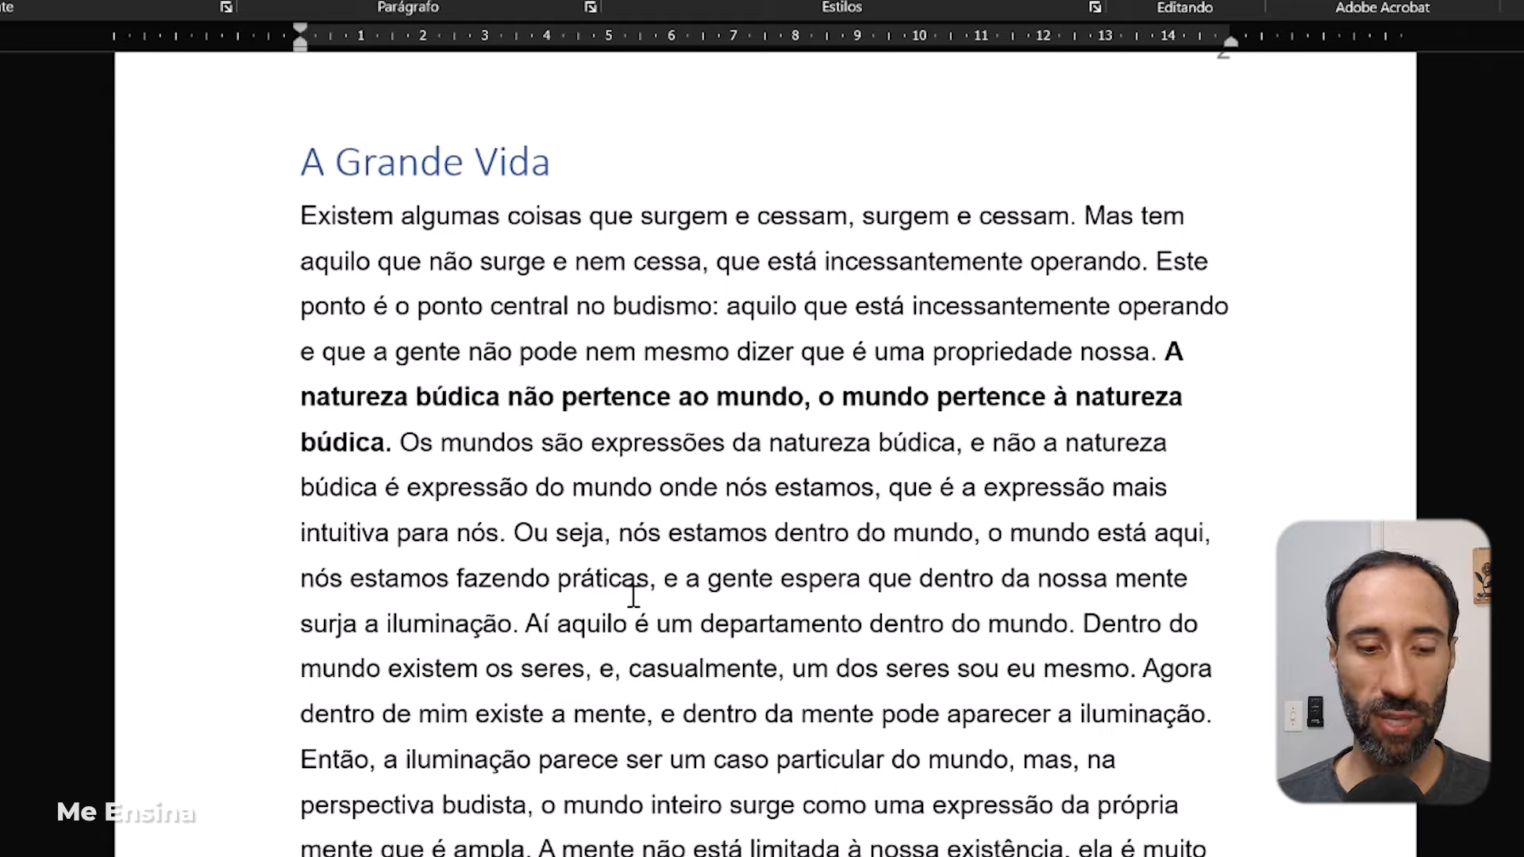
# Undo the paragraph's last line spacing change and preview other styles, such as Título 3, on the heading "A Grande Vida".
pyautogui.hotkey('ctrl', 'z')
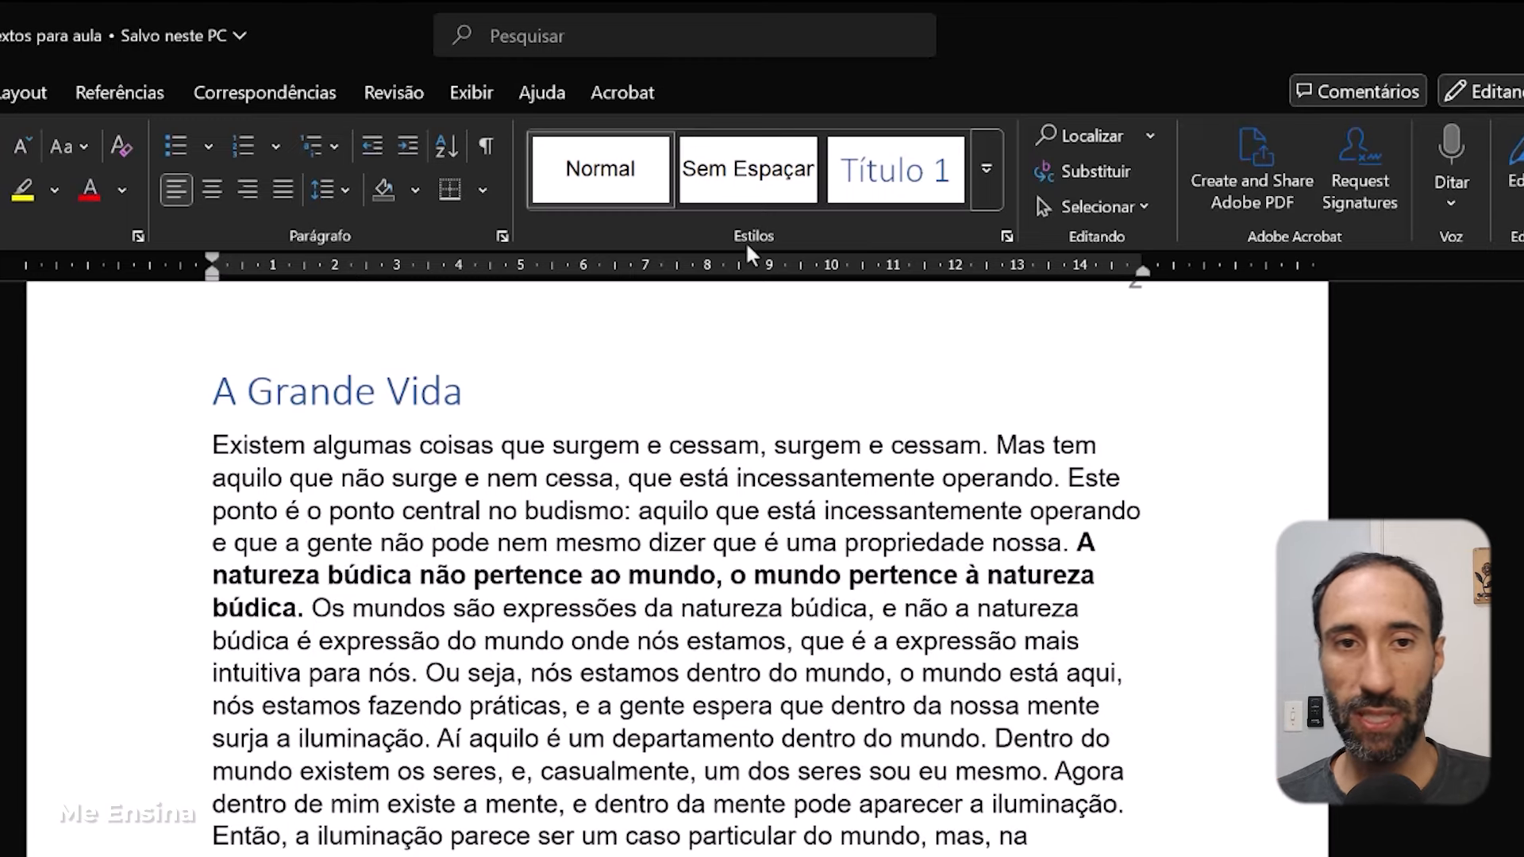
pyautogui.click(448, 390)
pyautogui.click(987, 169)
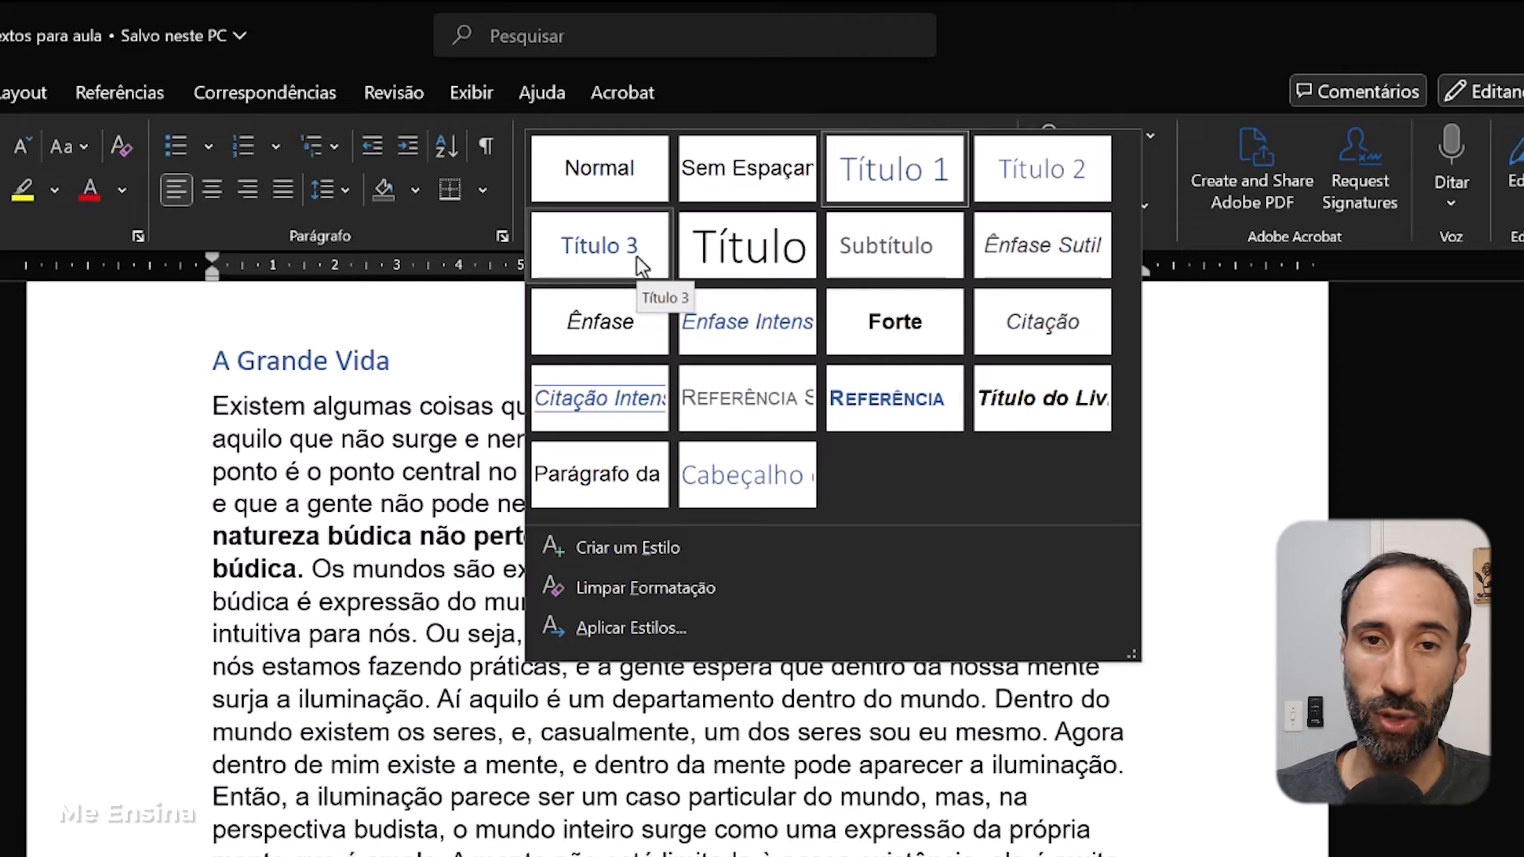
pyautogui.click(385, 509)
pyautogui.click(324, 575)
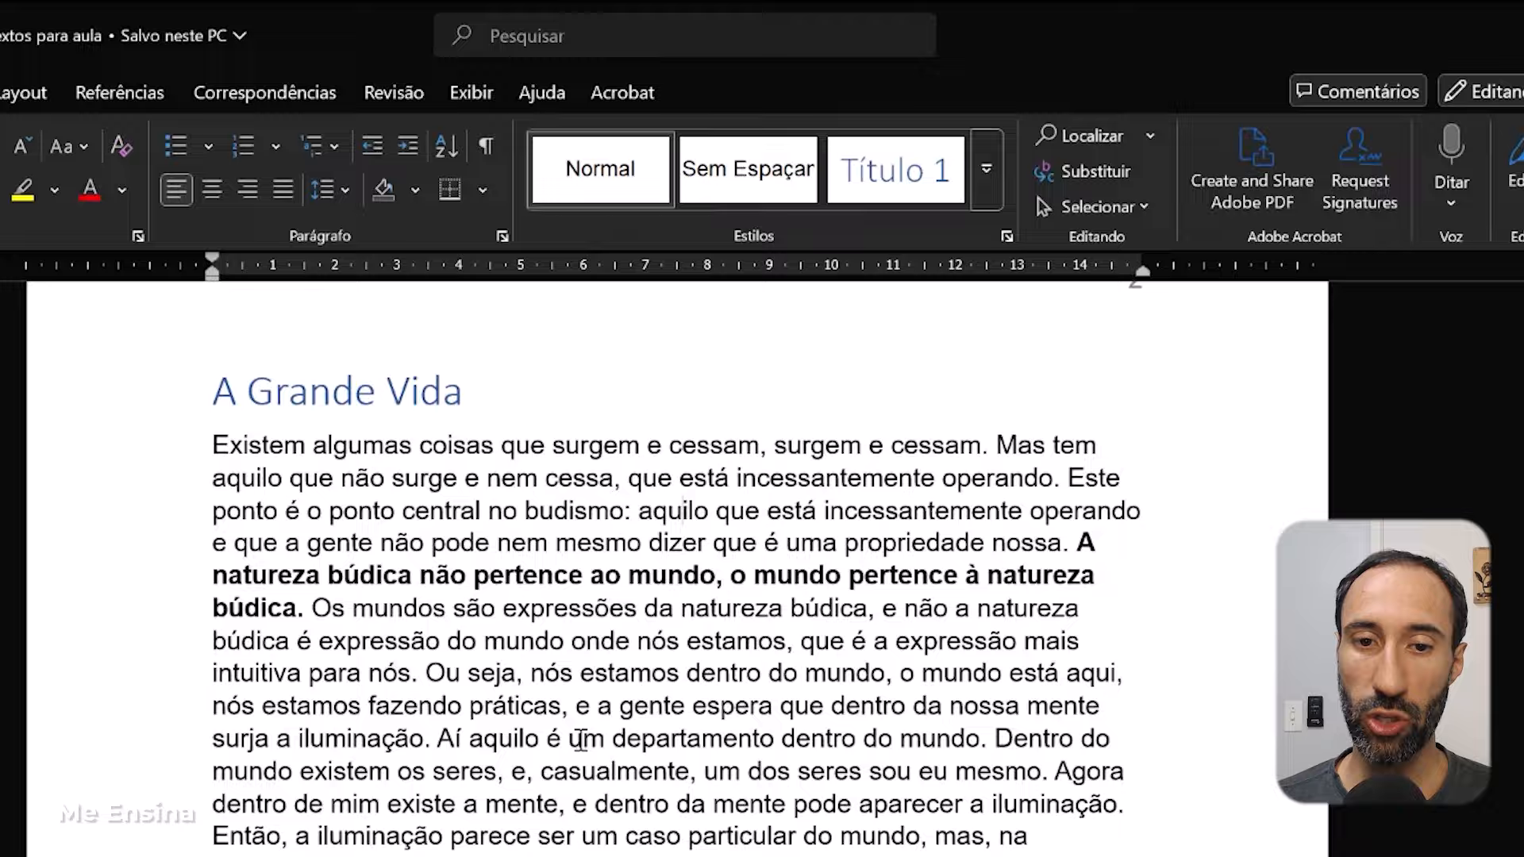
# Look through the body text under "A cessação do medo" and check which style its paragraphs use.
pyautogui.scroll(-3, 675, 556)
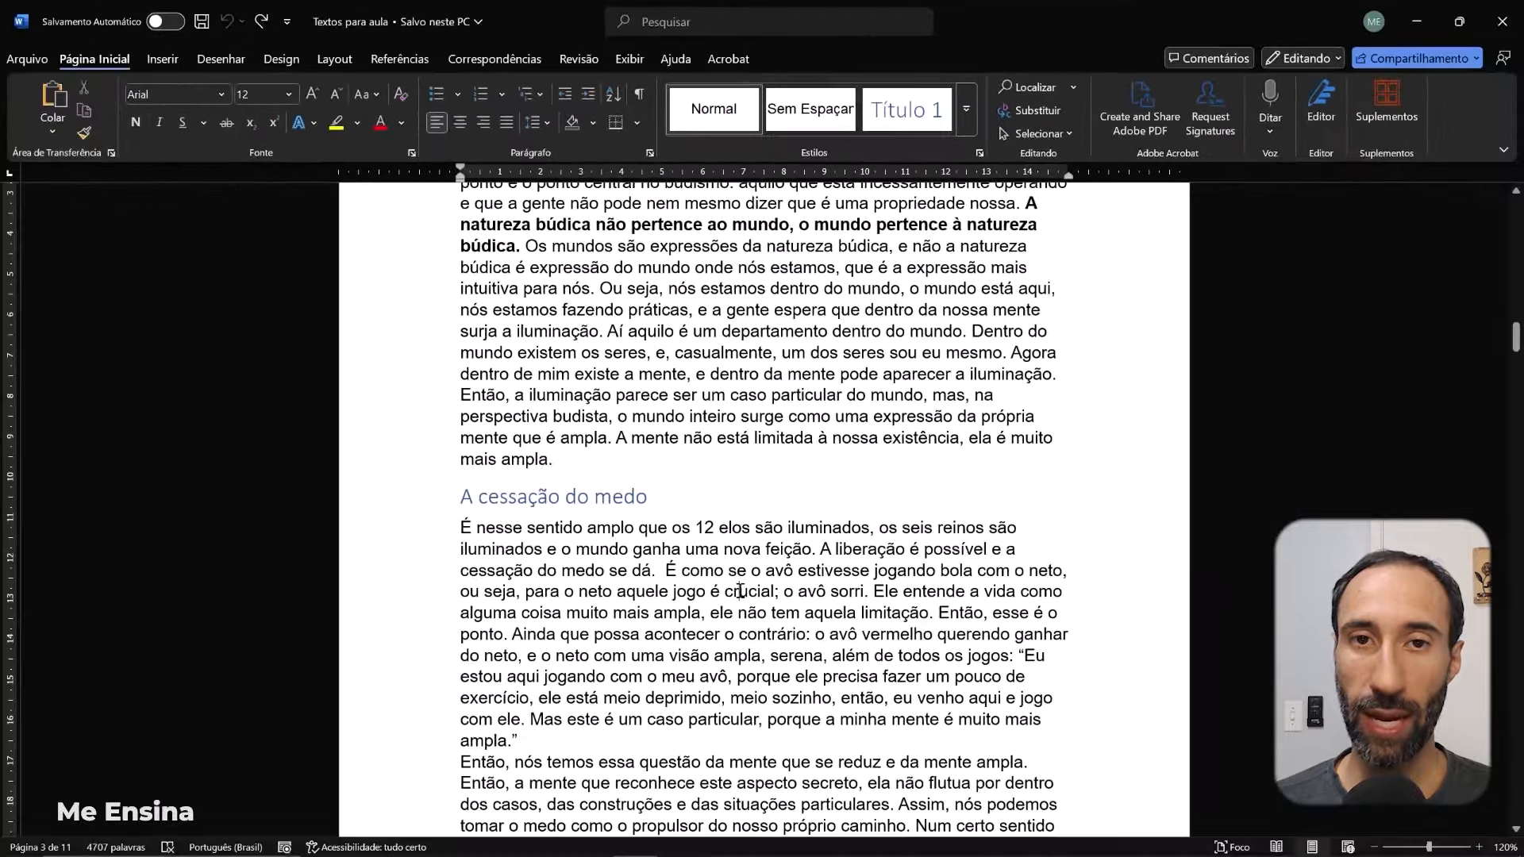
pyautogui.click(740, 590)
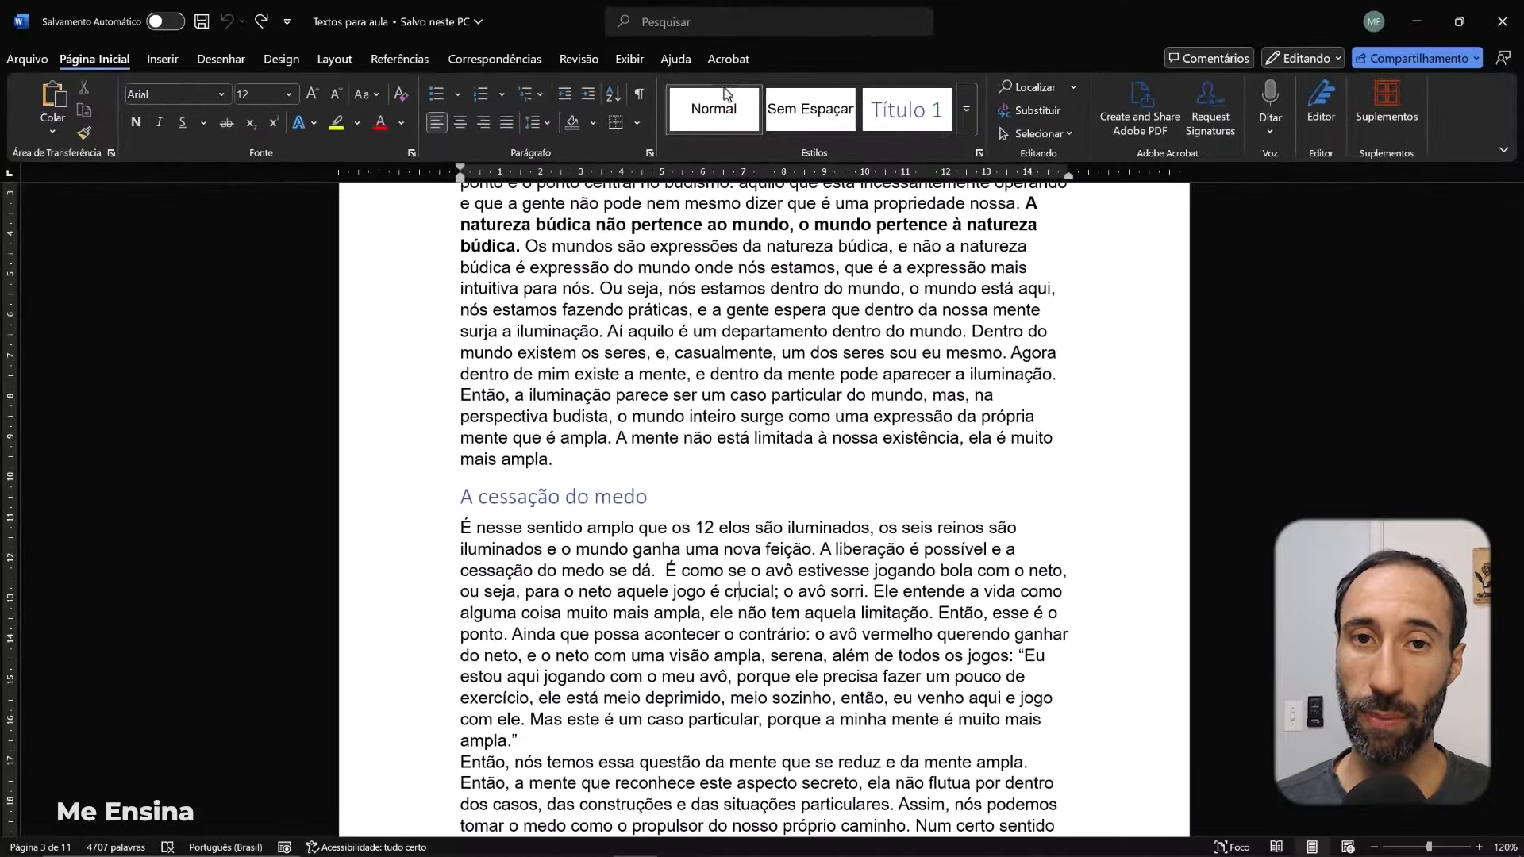
pyautogui.scroll(-3, 764, 486)
pyautogui.scroll(-5, 763, 486)
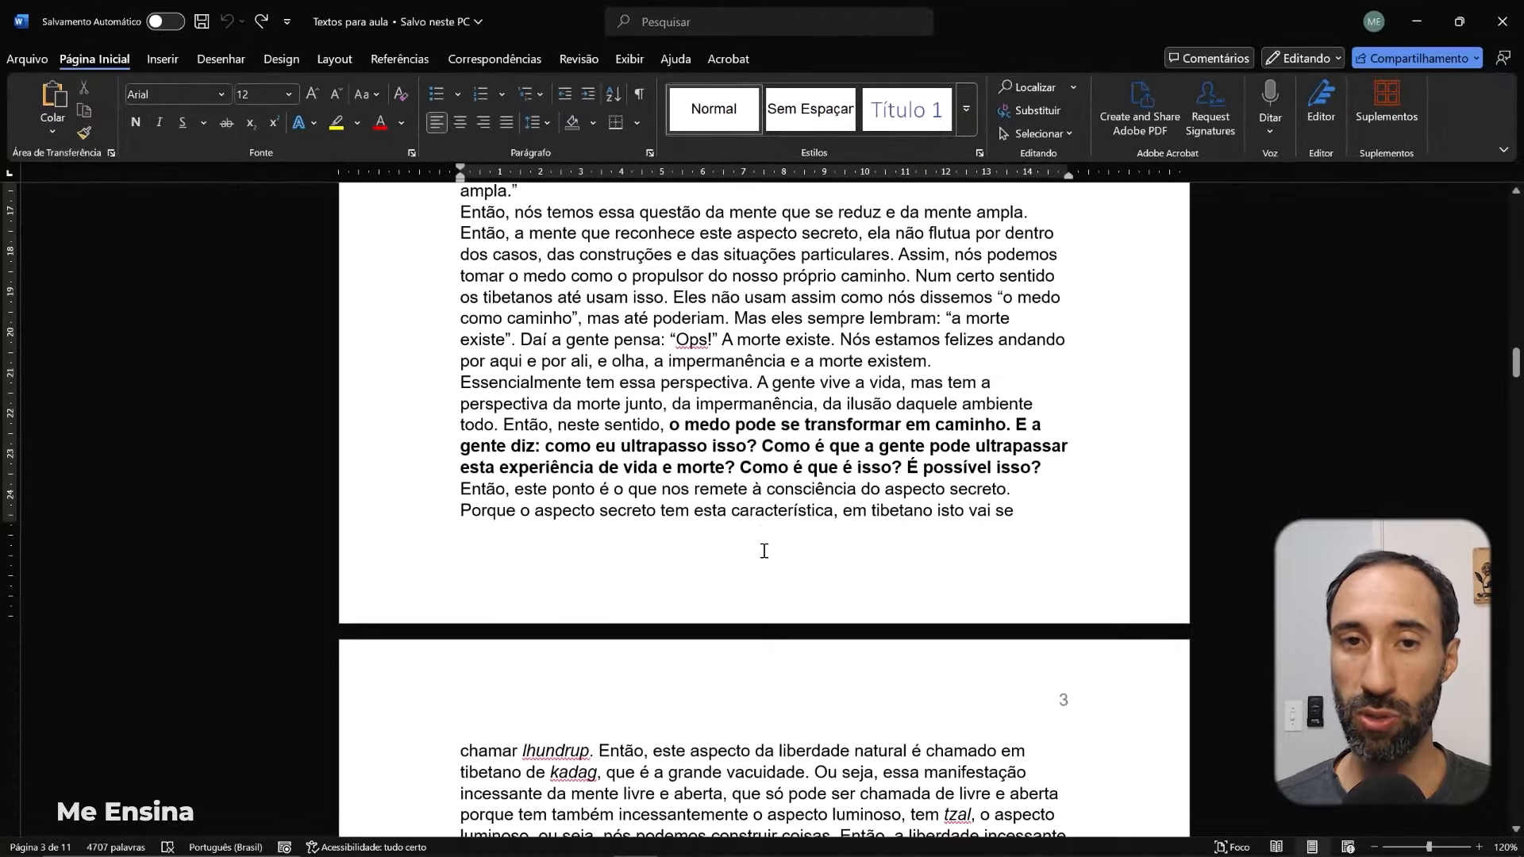
pyautogui.scroll(10, 765, 548)
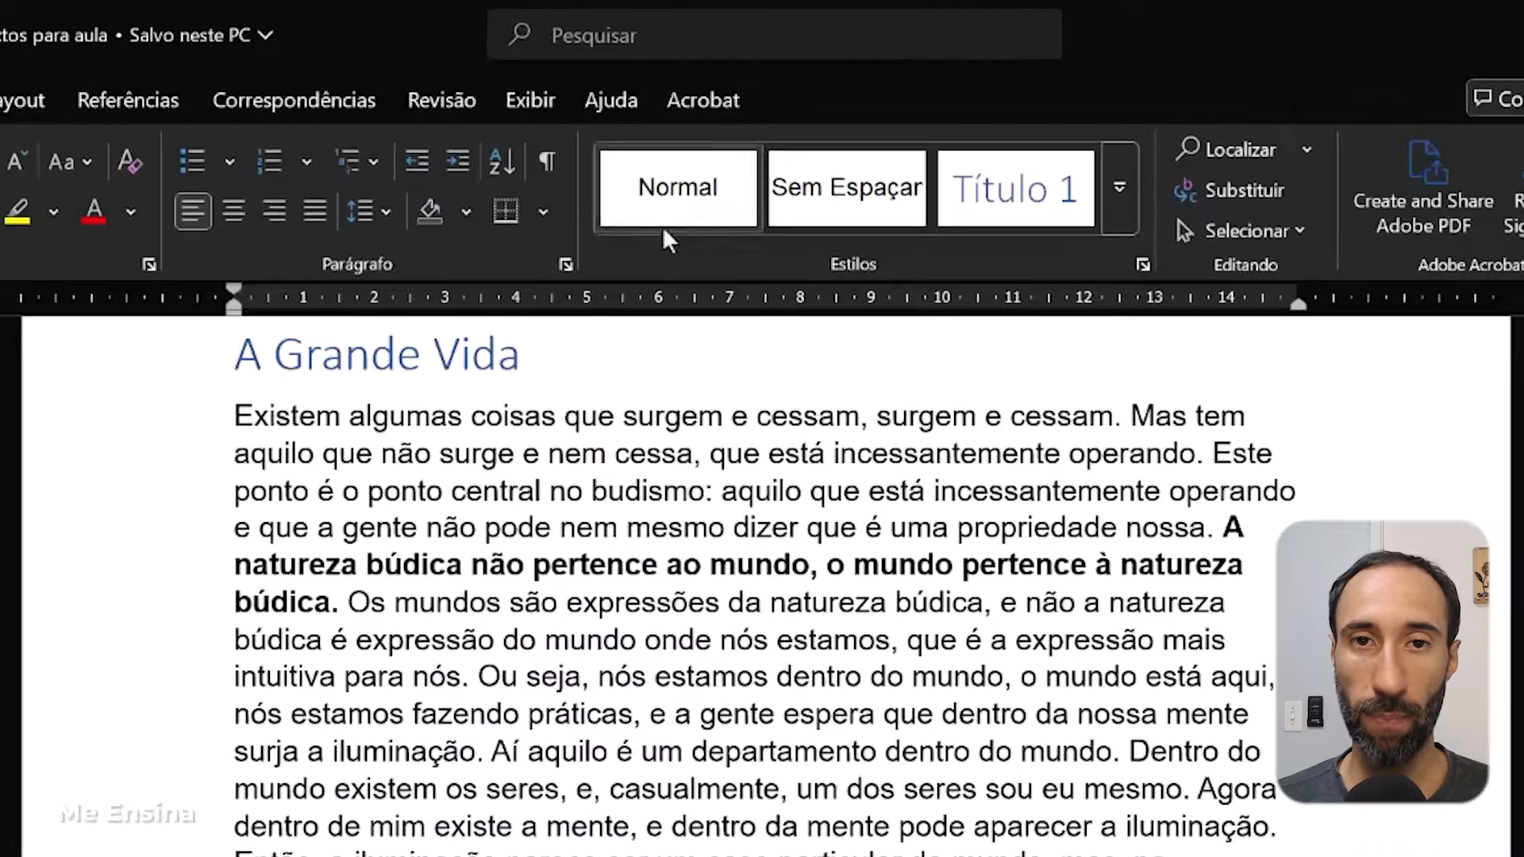
# Open the Normal style for modification, view its paragraph settings, and try increasing and decreasing its paragraph spacing.
pyautogui.rightClick(674, 211)
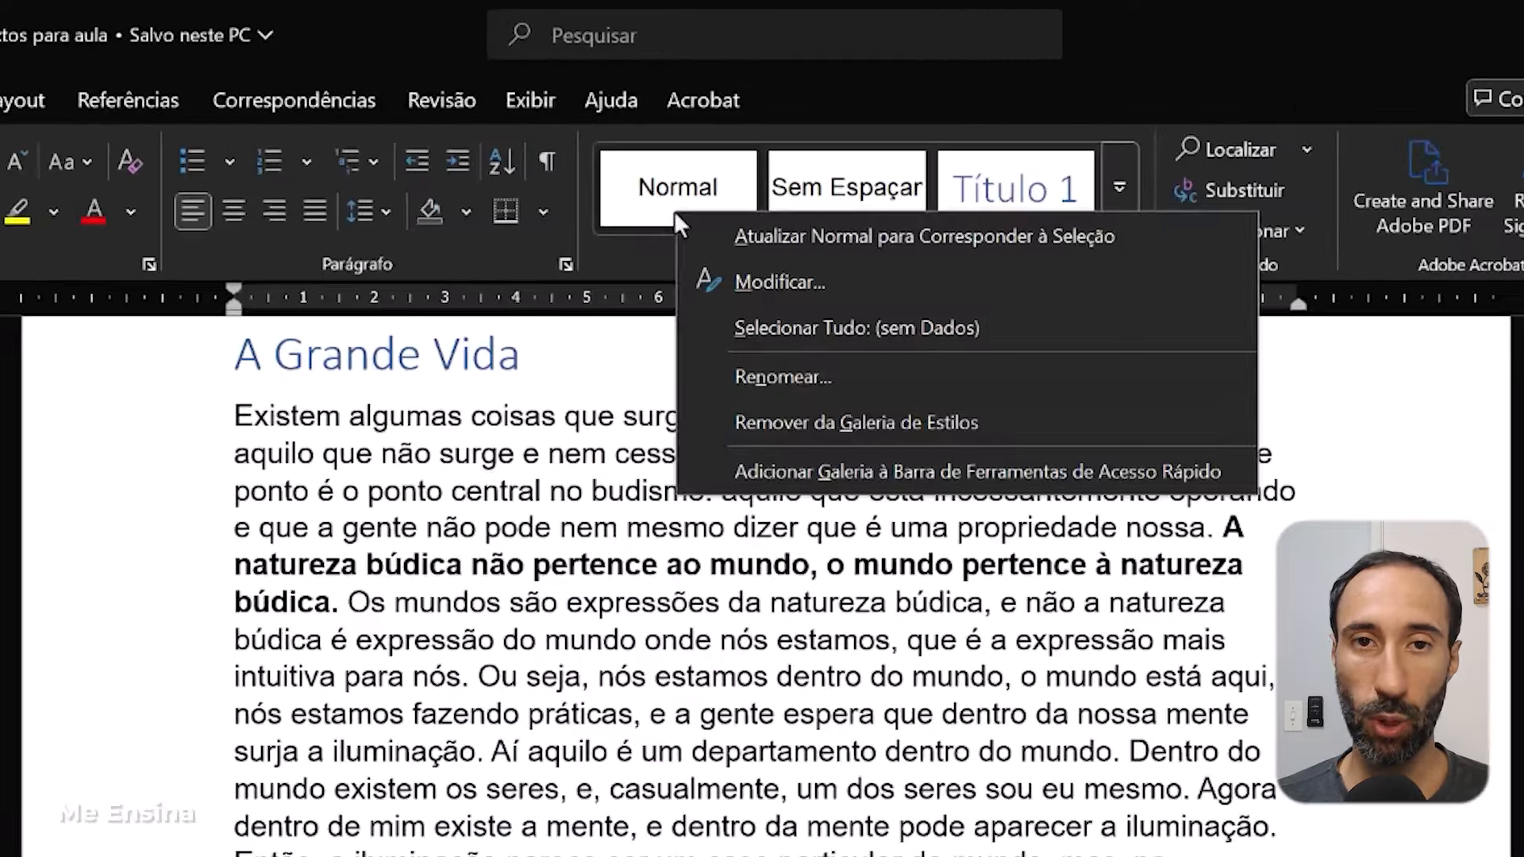
pyautogui.click(771, 283)
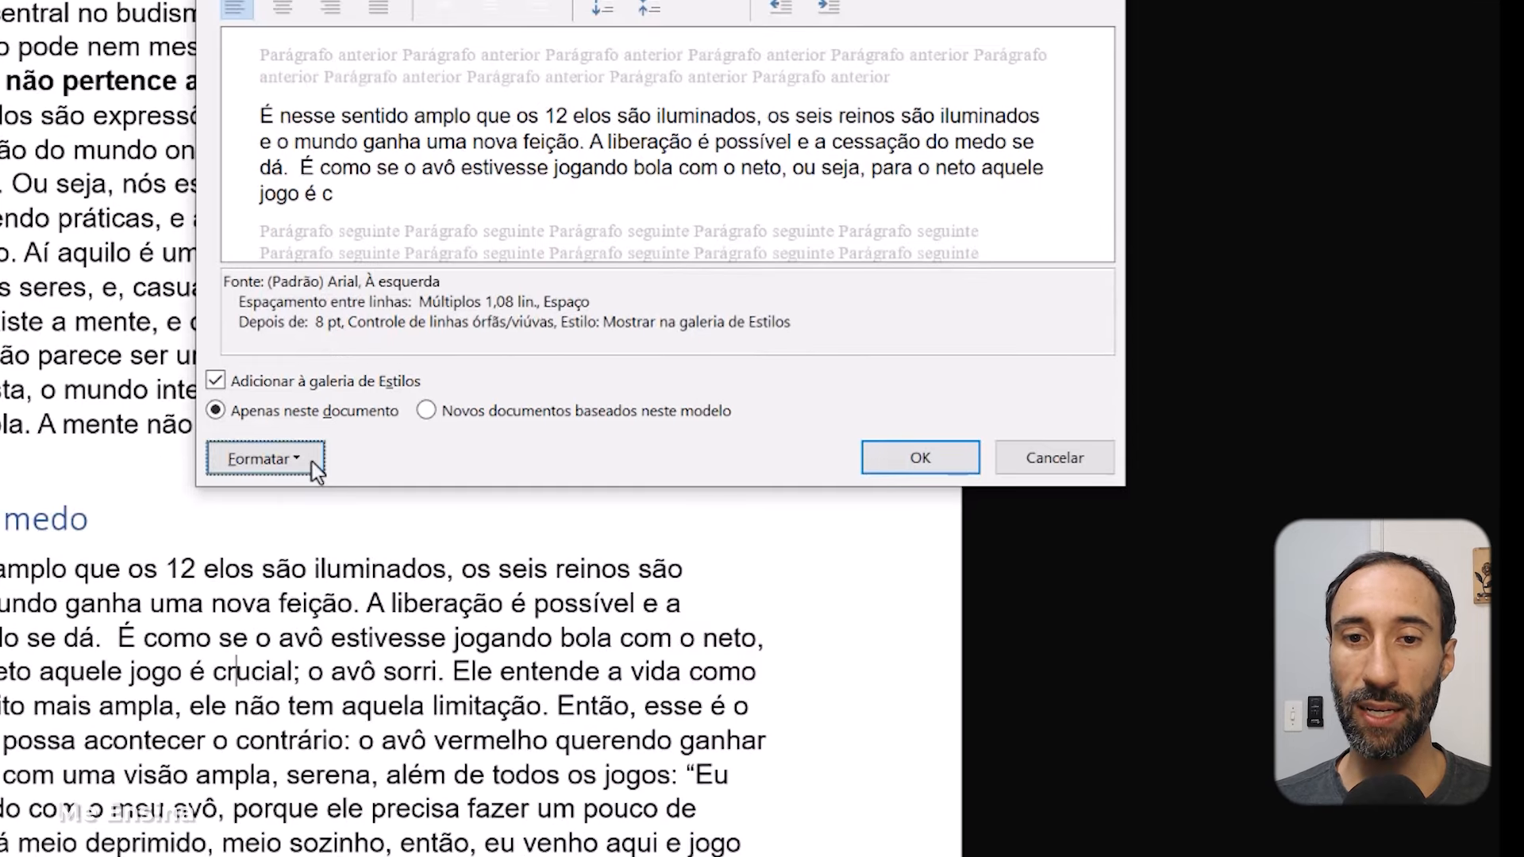
pyautogui.click(312, 803)
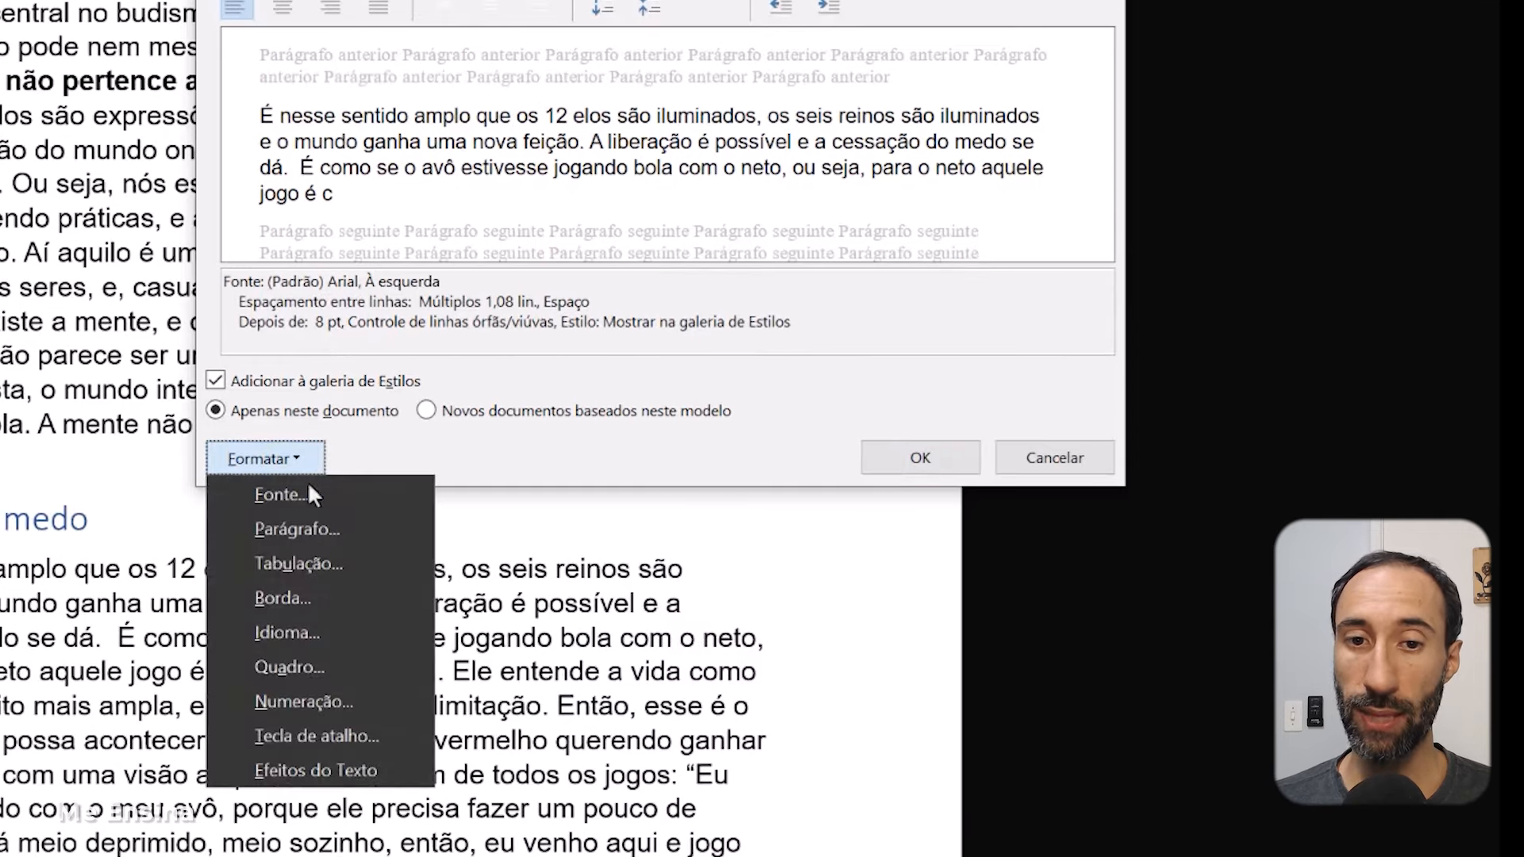
pyautogui.click(298, 529)
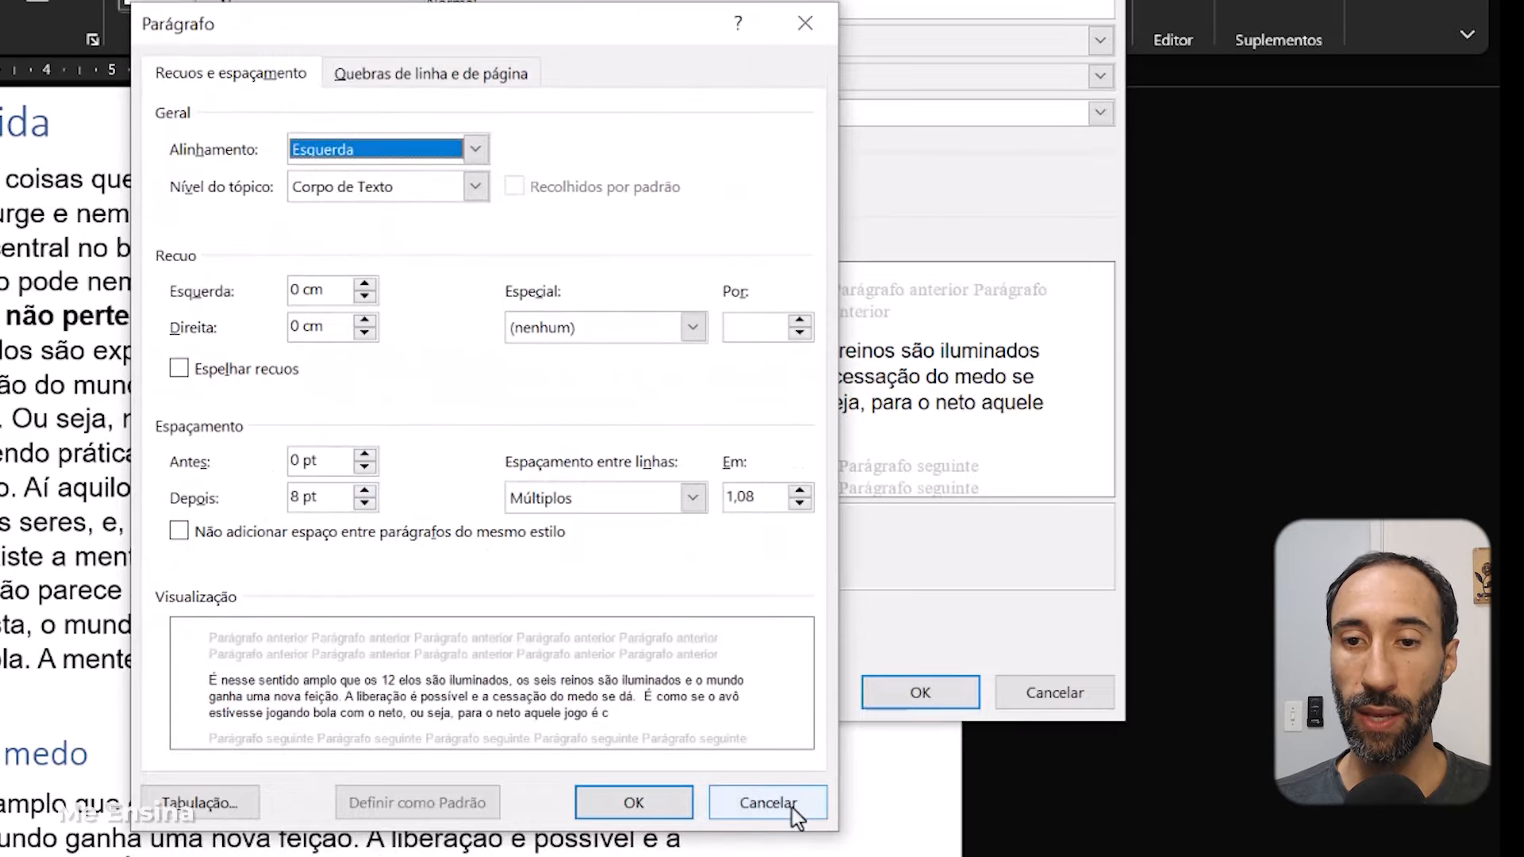
pyautogui.click(792, 808)
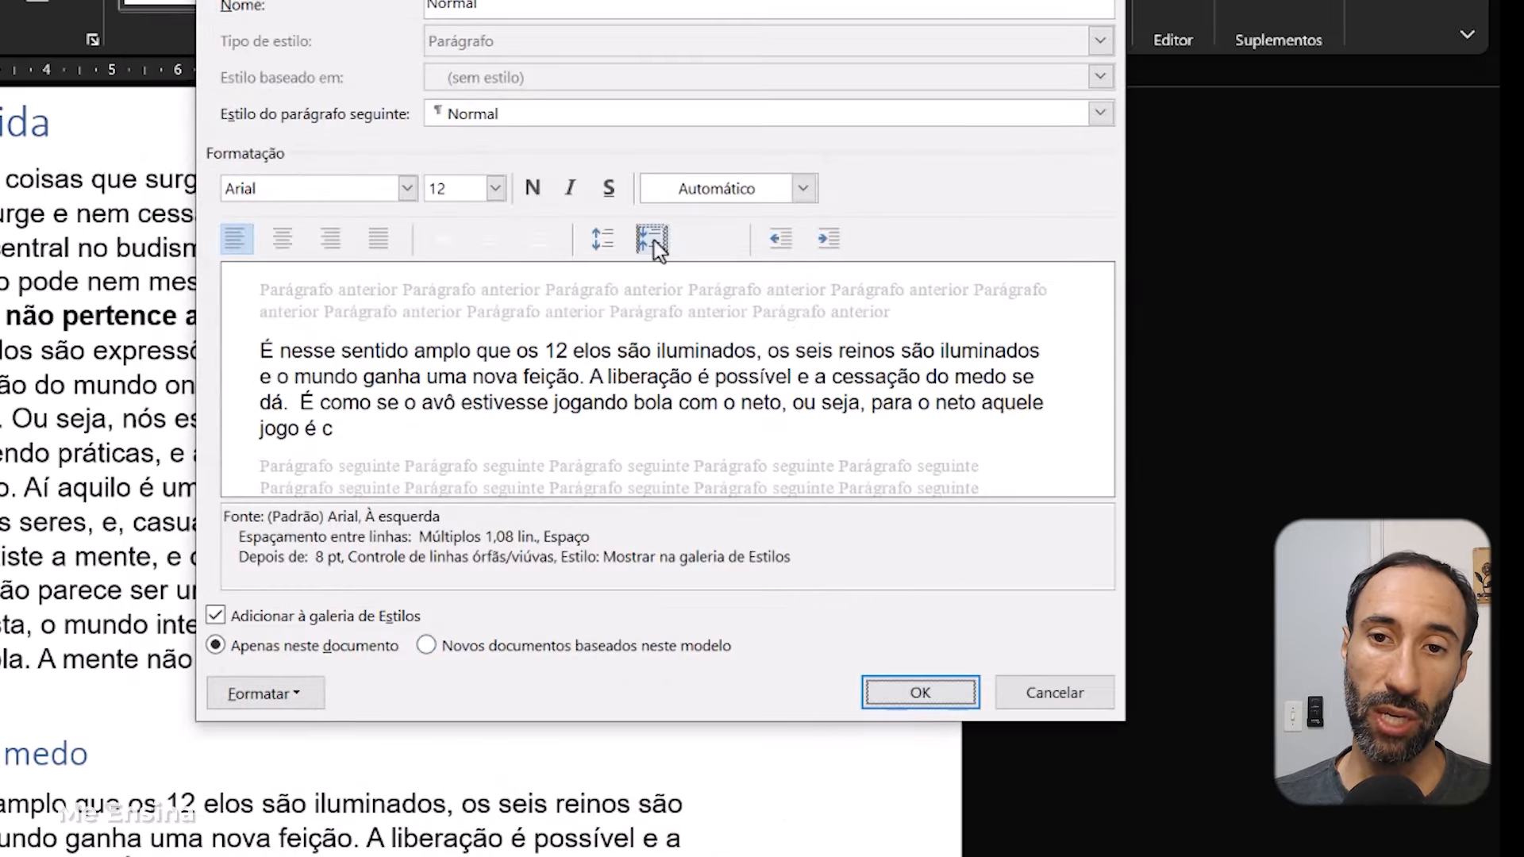
pyautogui.click(600, 253)
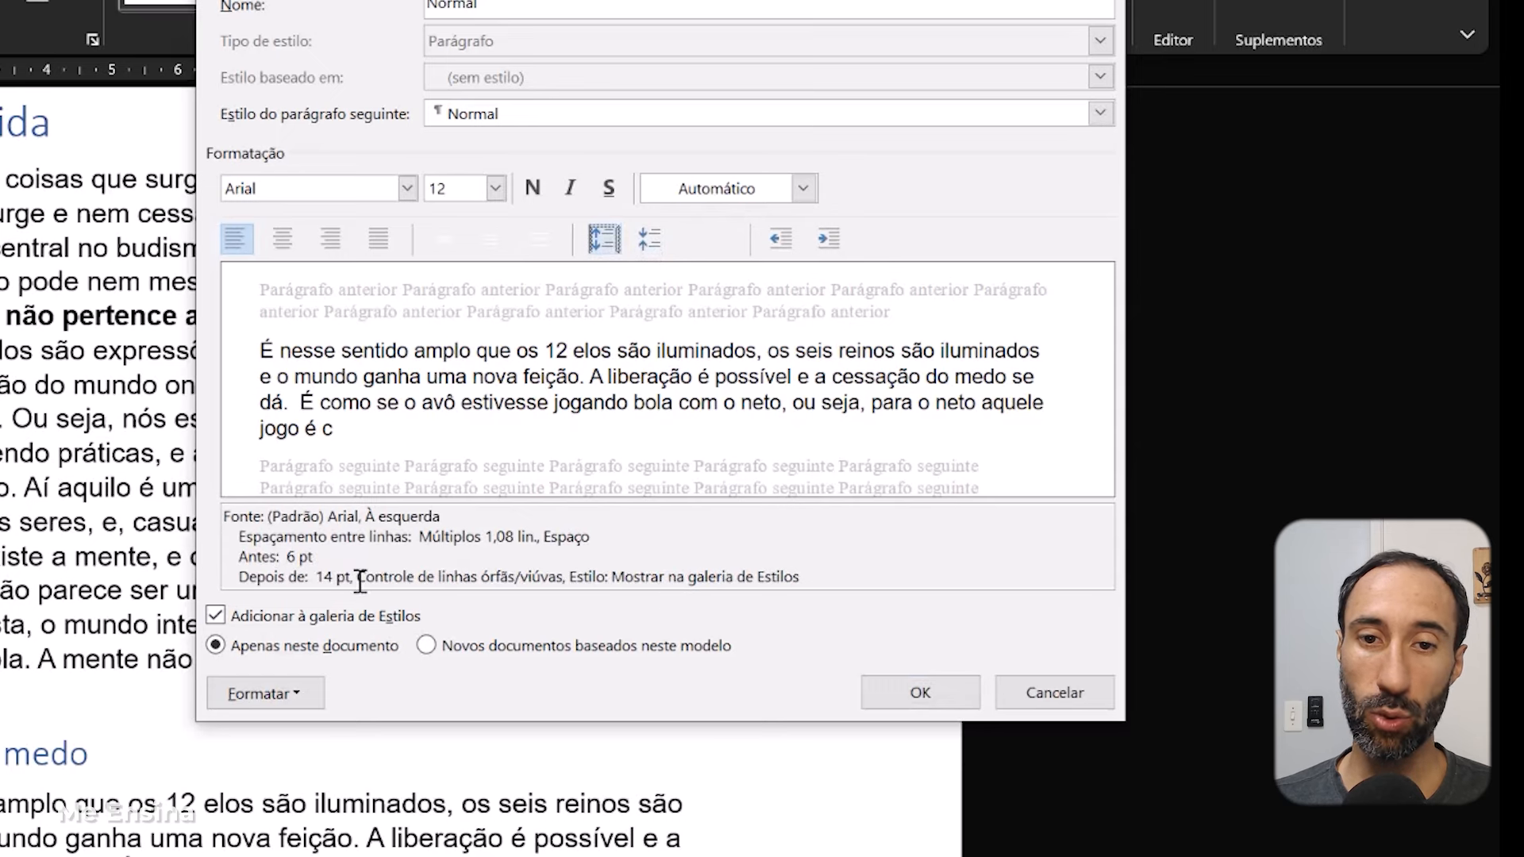
pyautogui.click(651, 240)
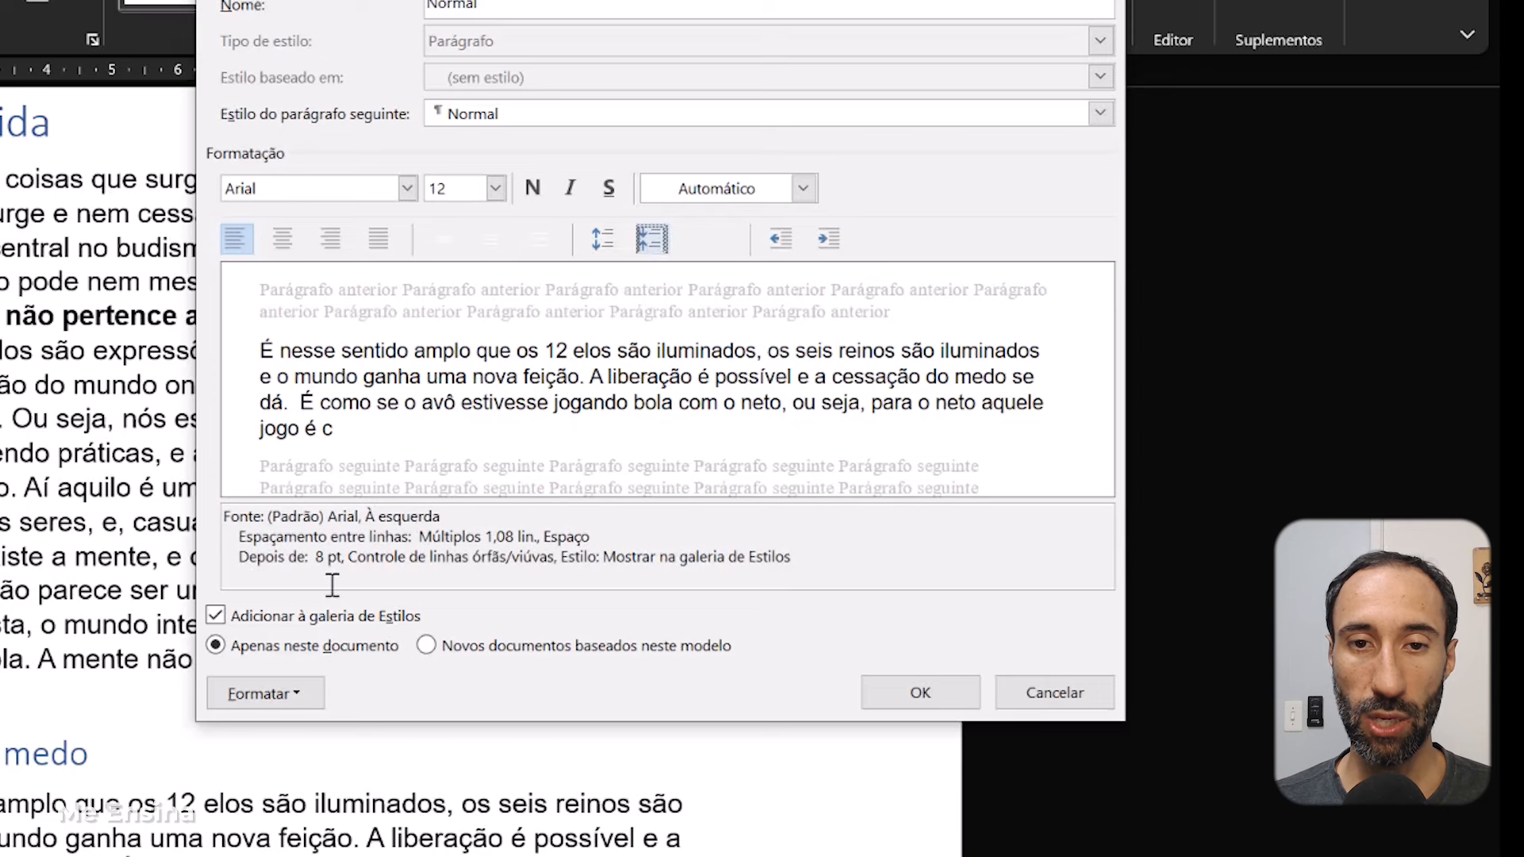
# Set the Normal style's line spacing to 1,5 linhas in its paragraph format and apply the style change.
pyautogui.click(302, 696)
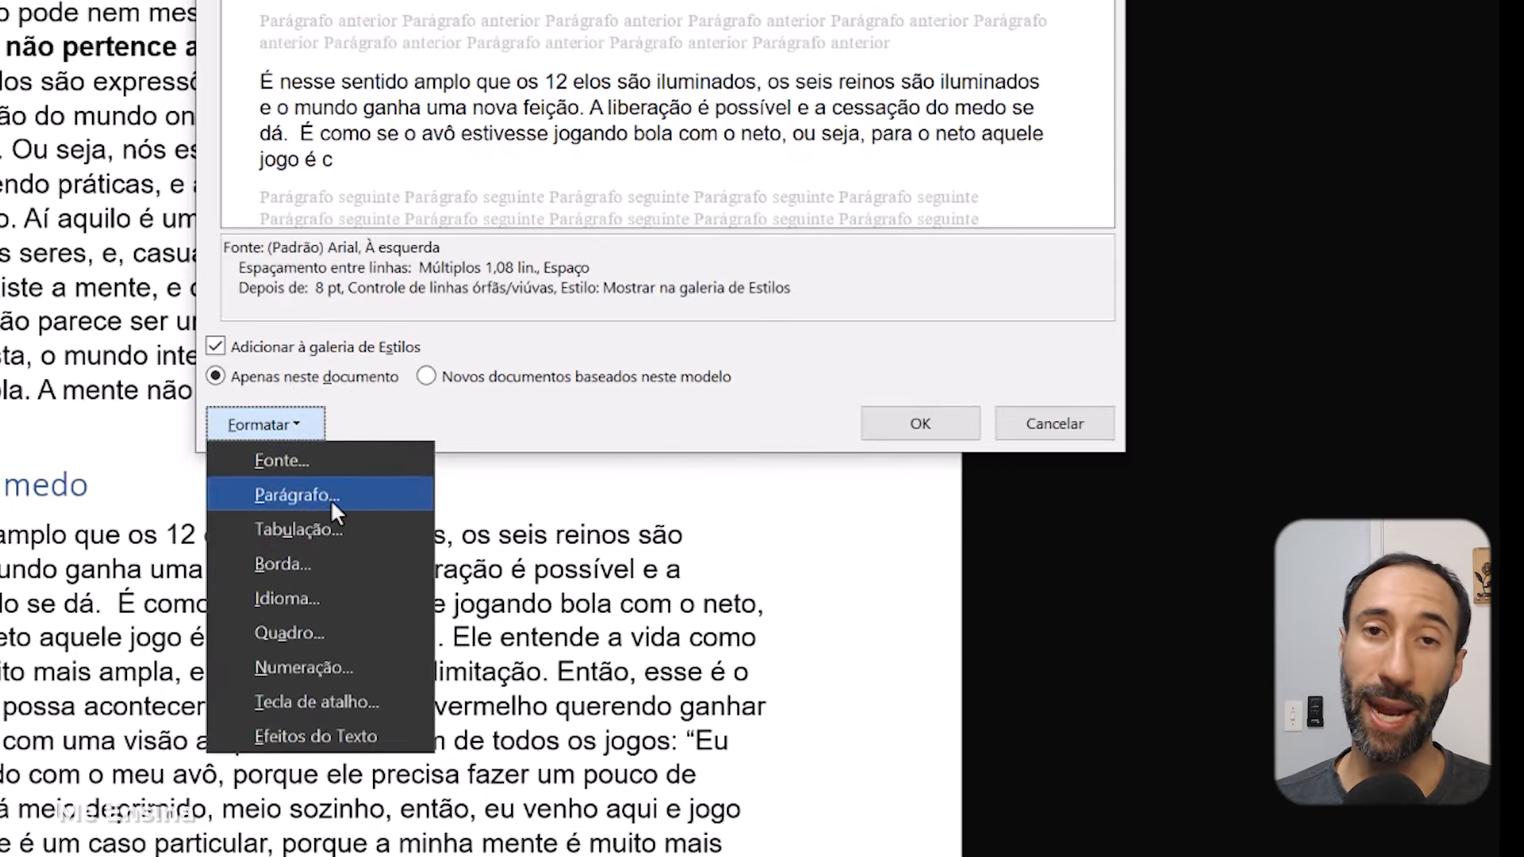
pyautogui.click(331, 499)
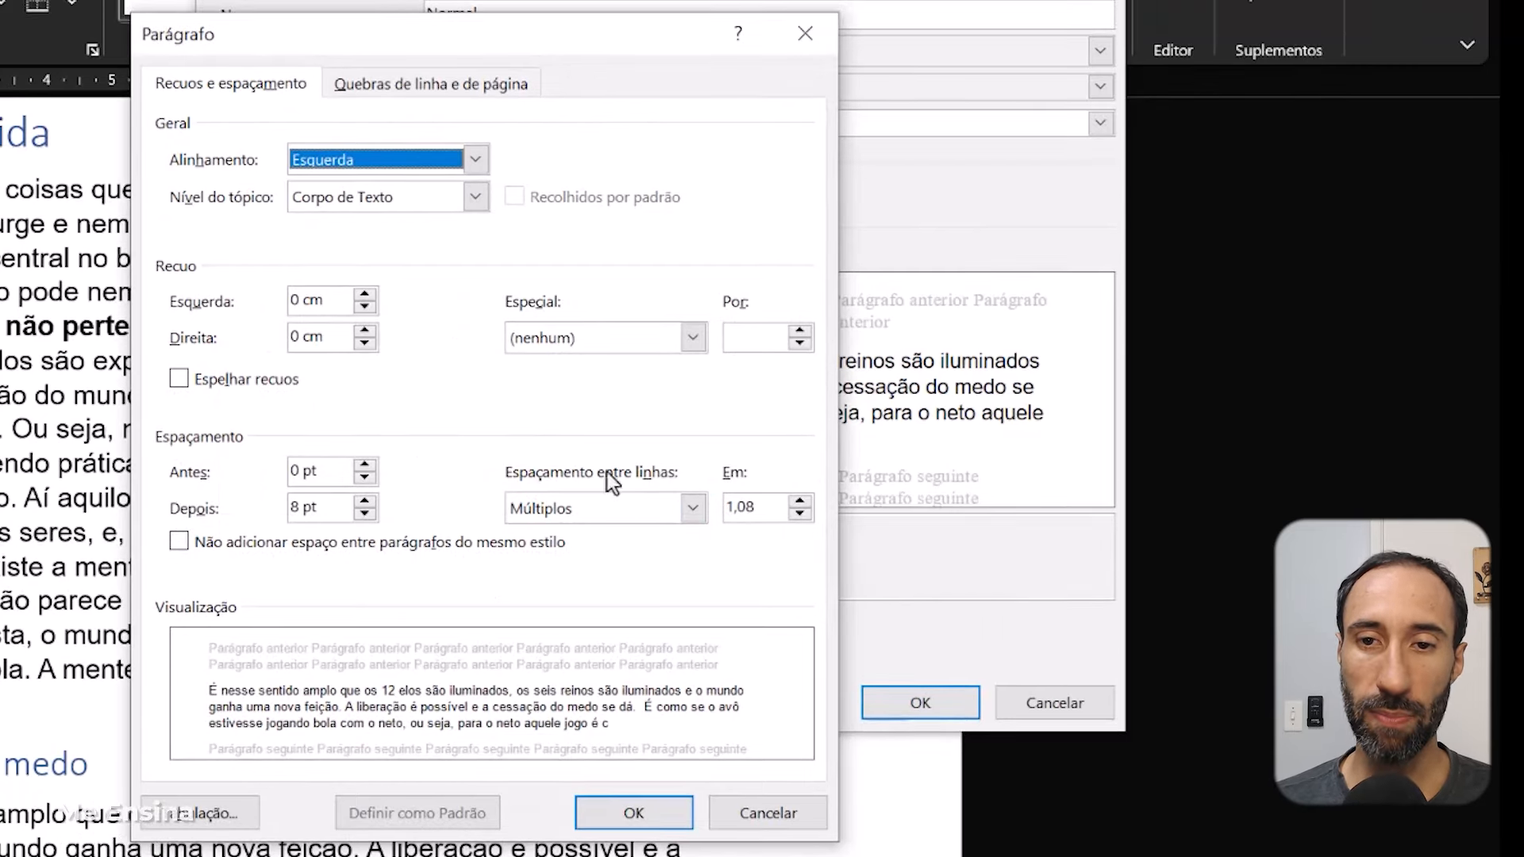
pyautogui.click(697, 510)
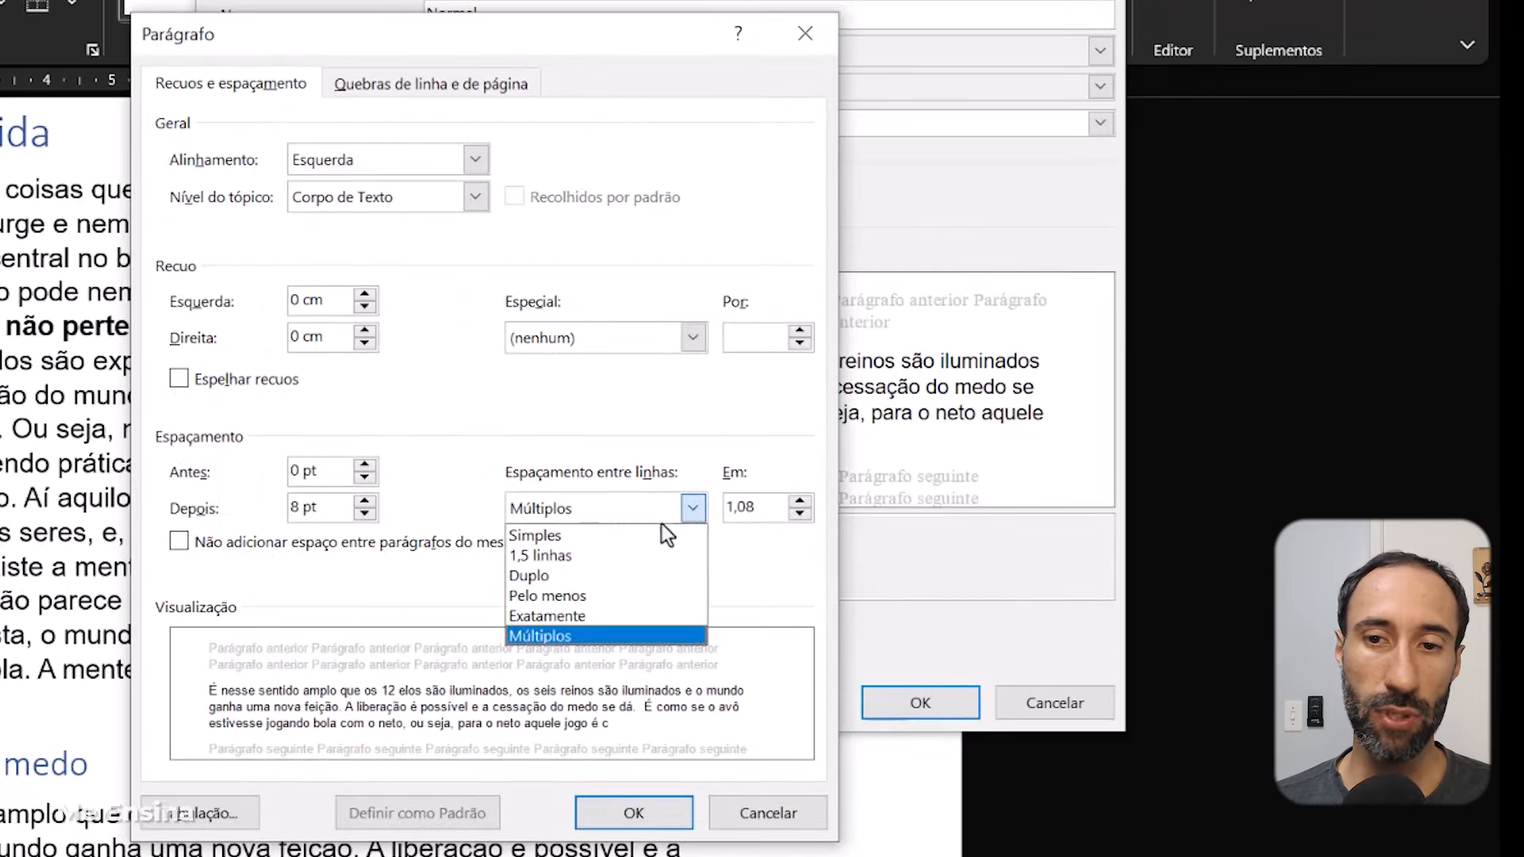
pyautogui.click(625, 555)
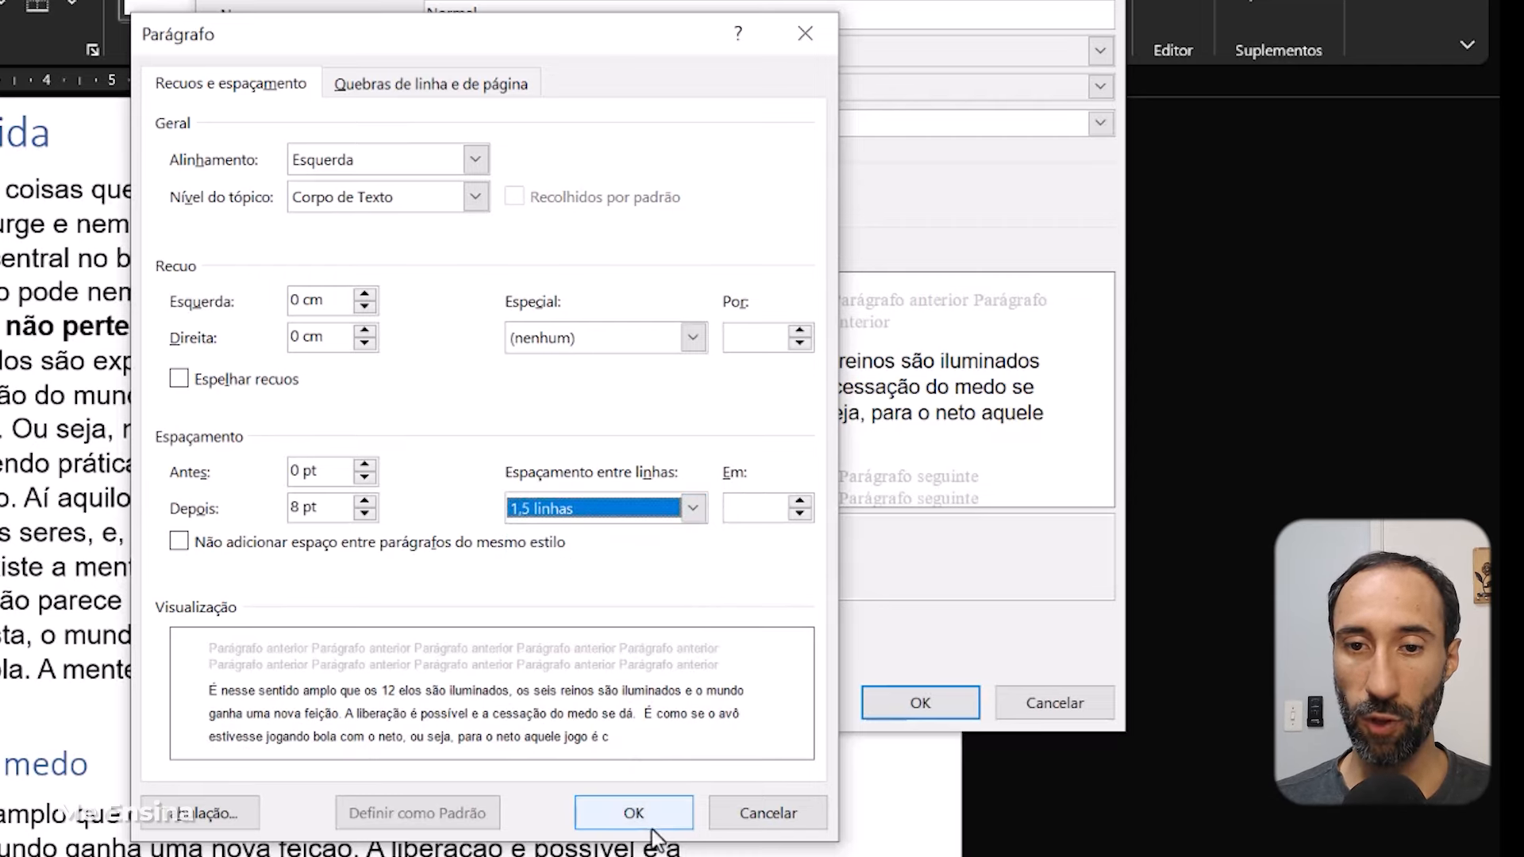
pyautogui.click(634, 813)
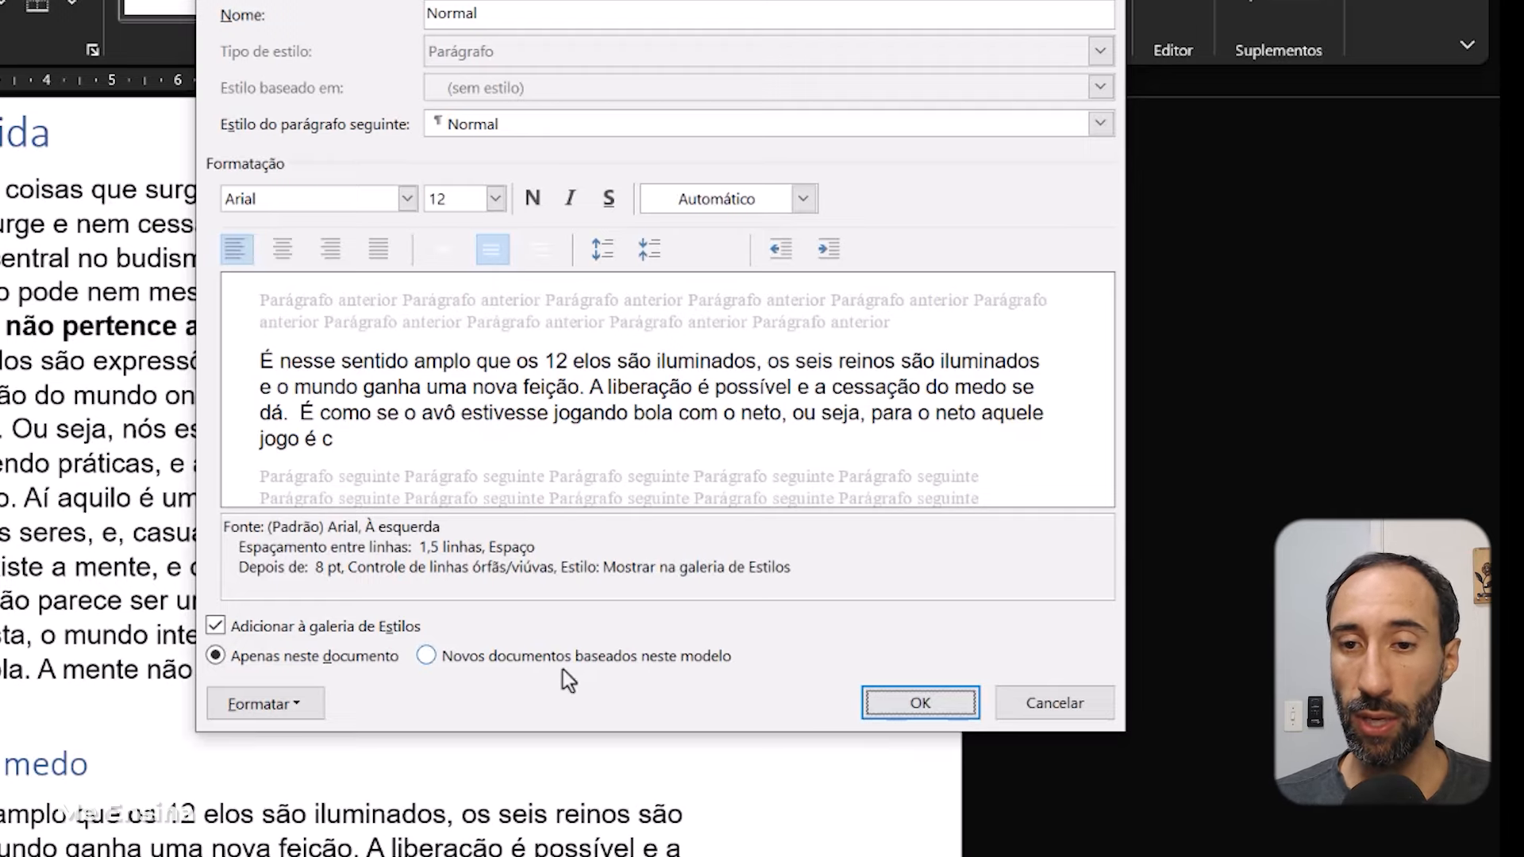
pyautogui.click(920, 703)
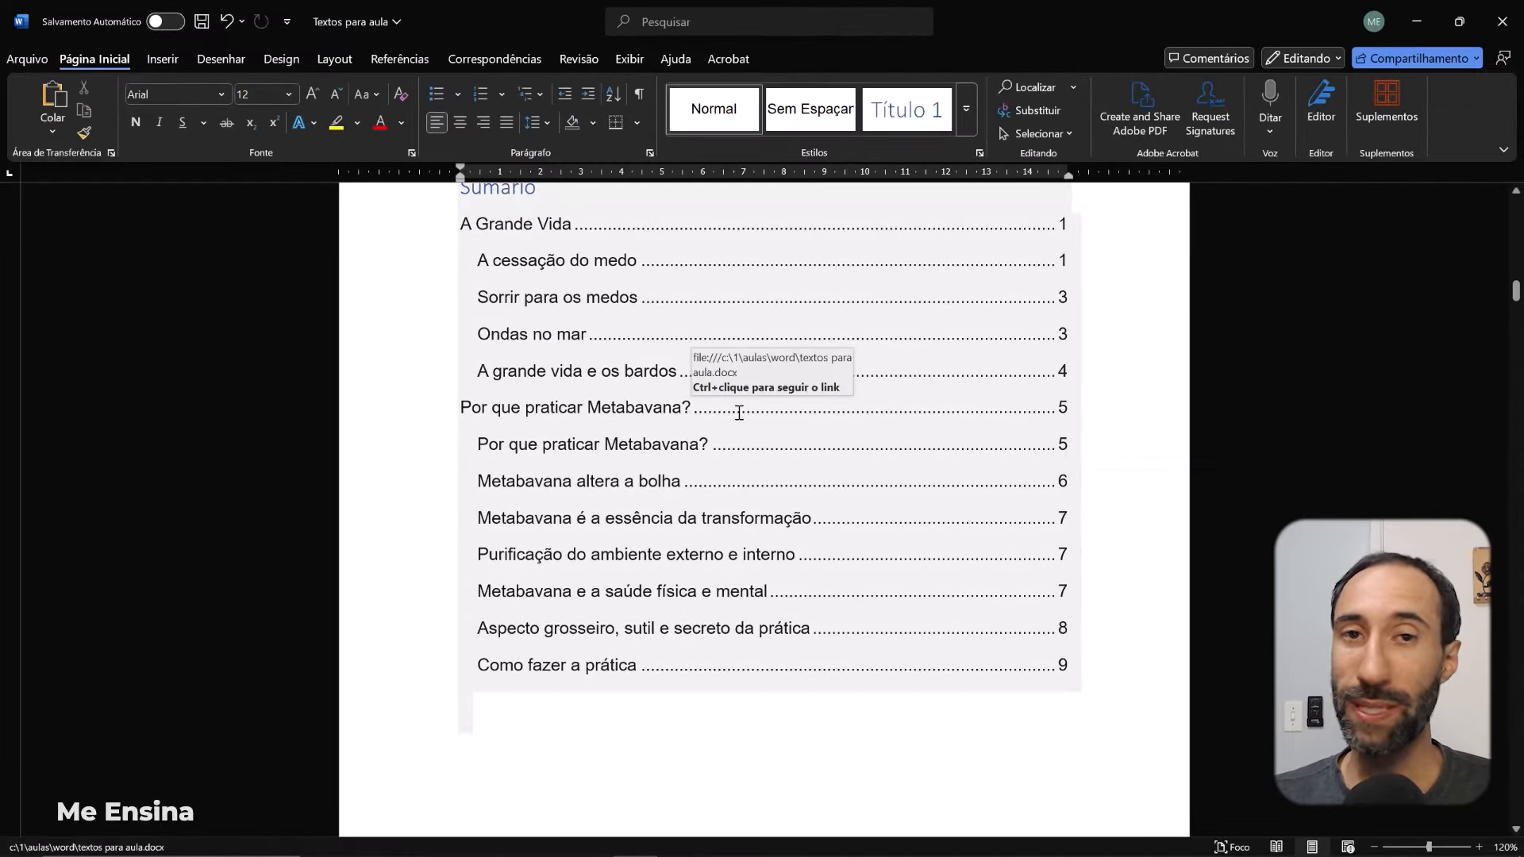
# Examine the line spacing of the body paragraphs from "A Grande Vida" through the pages that follow.
pyautogui.scroll(-10, 740, 412)
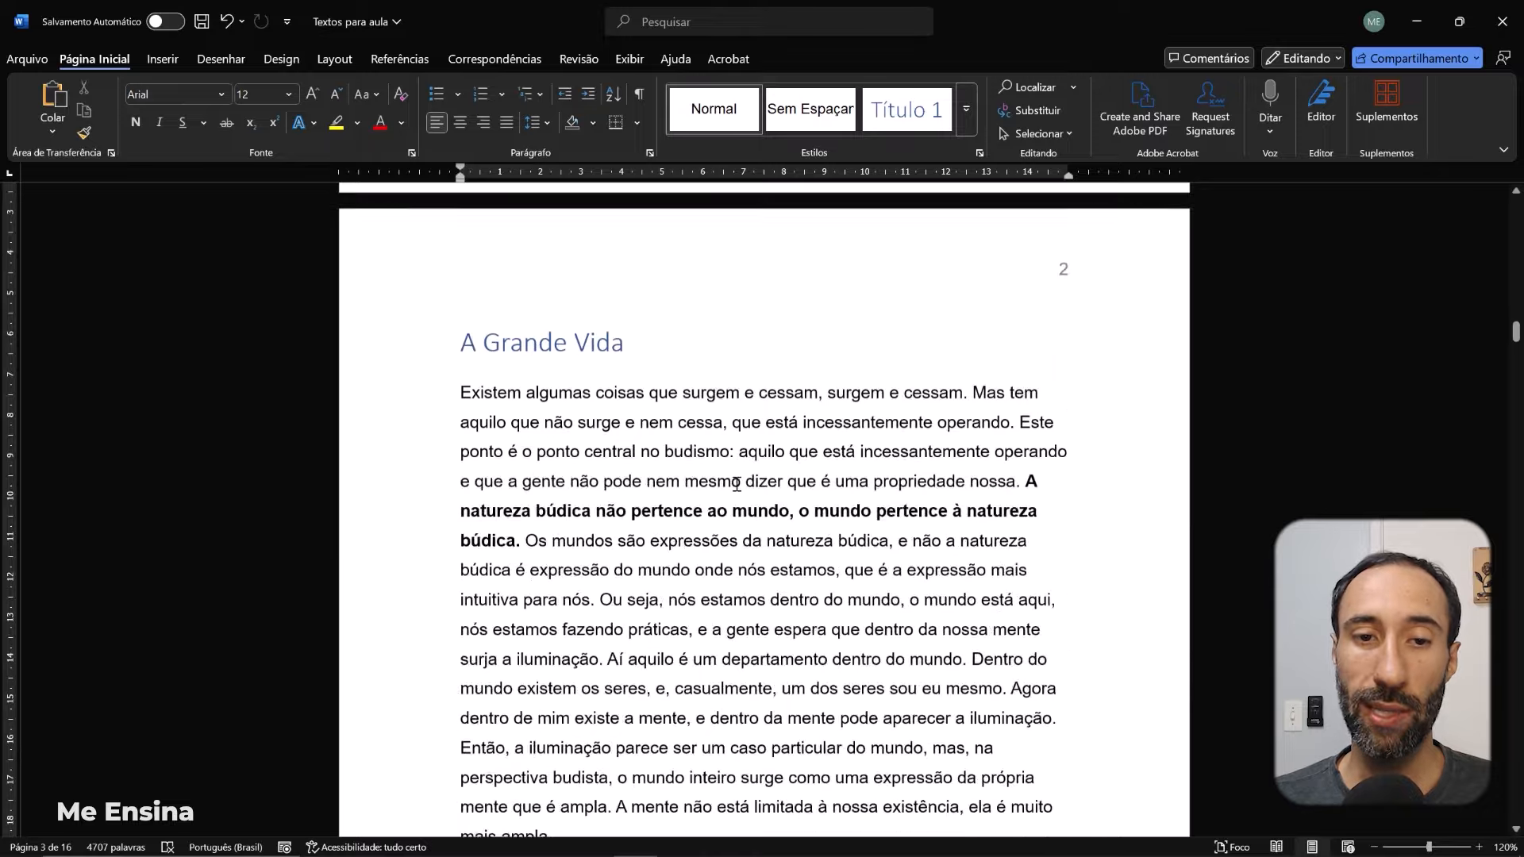
pyautogui.scroll(-5, 677, 373)
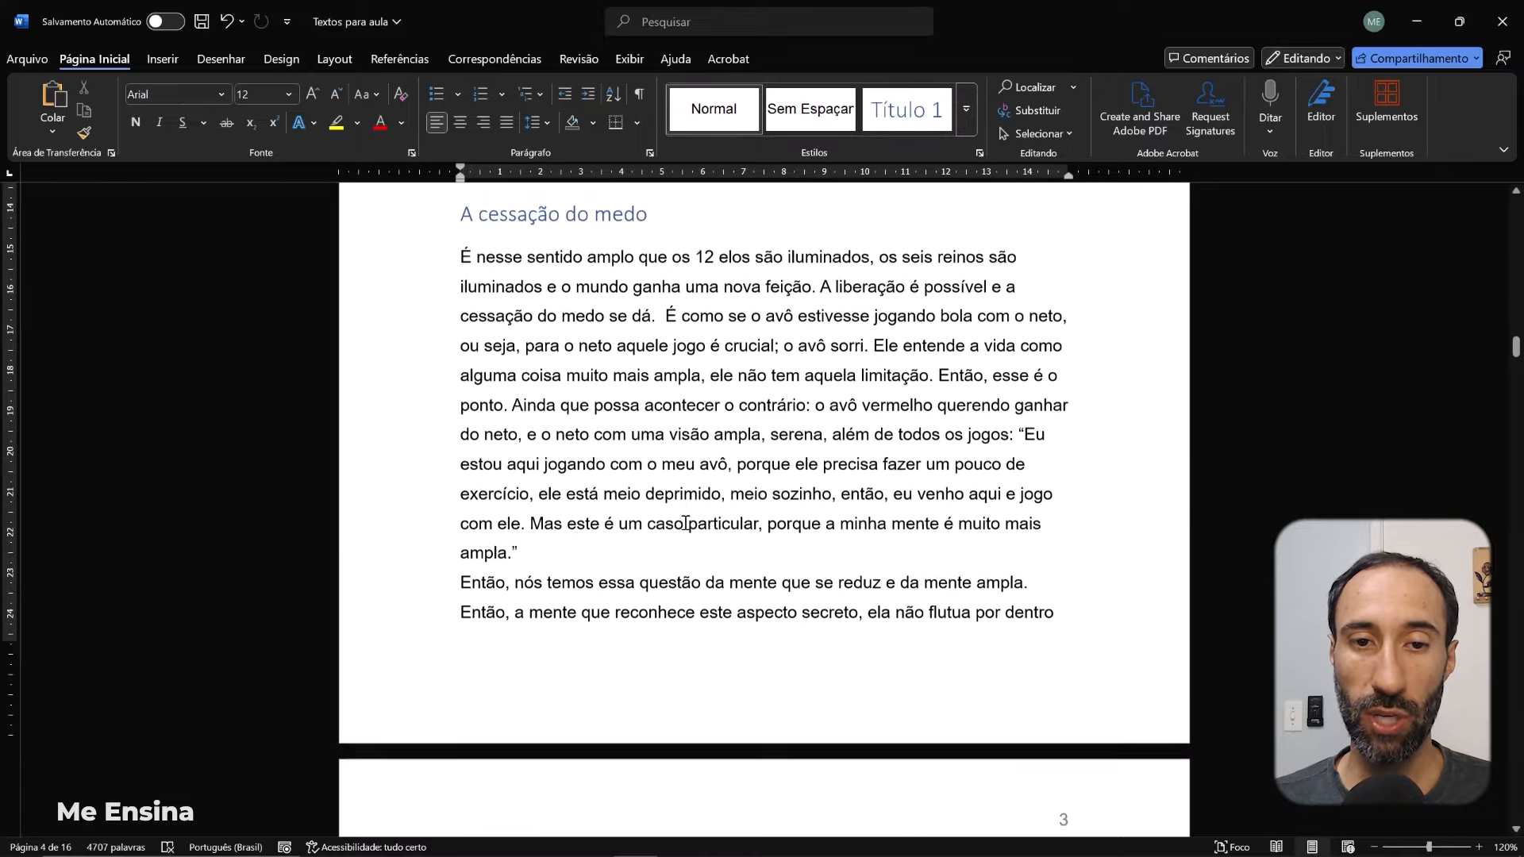
pyautogui.click(684, 521)
pyautogui.scroll(-2, 683, 521)
pyautogui.scroll(-3, 683, 521)
pyautogui.click(671, 570)
pyautogui.scroll(-2, 730, 591)
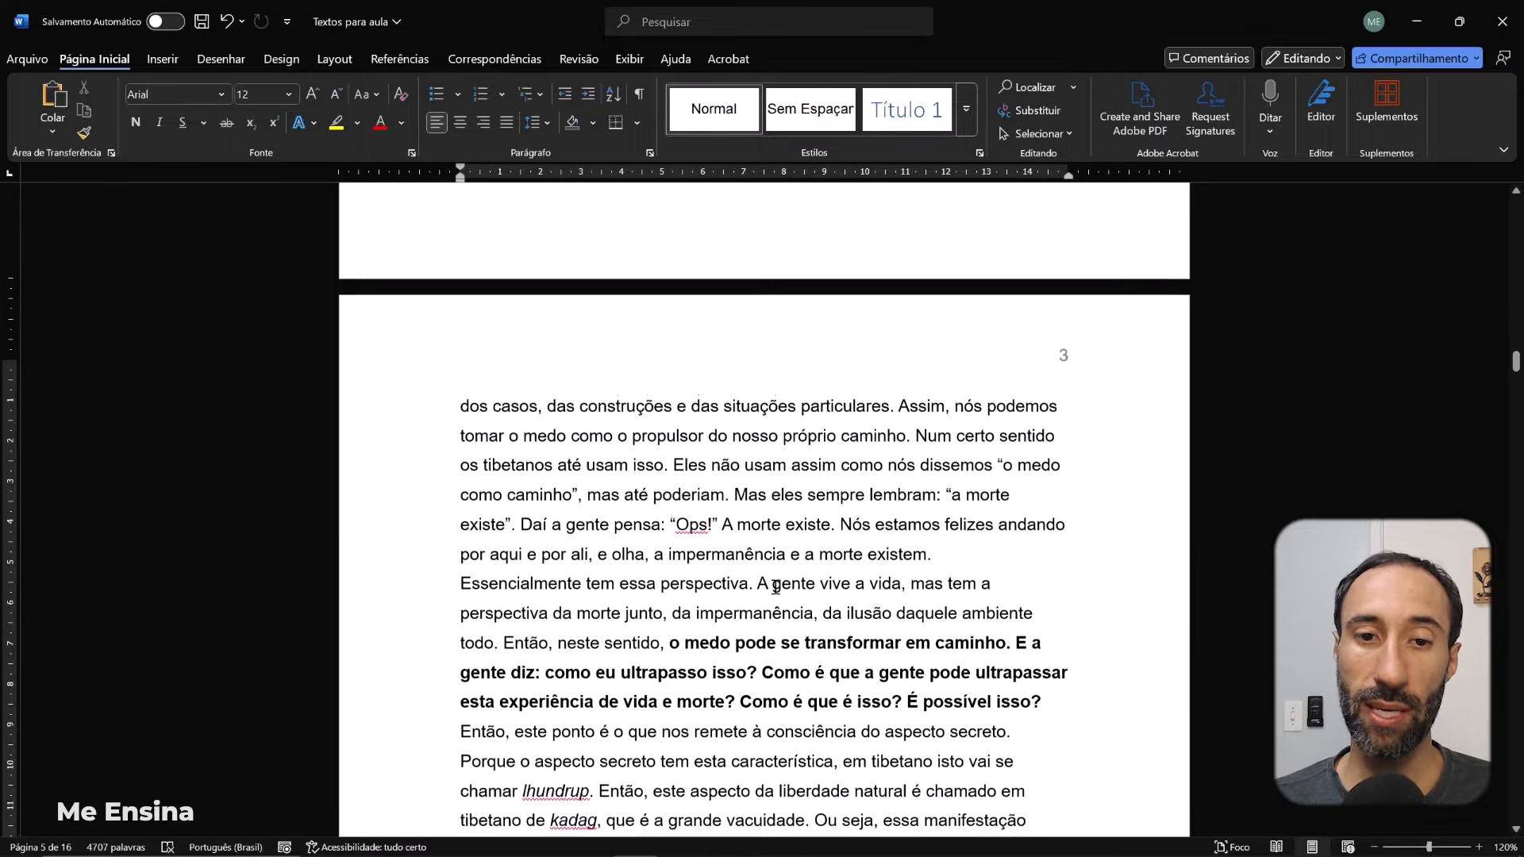
pyautogui.scroll(-5, 776, 586)
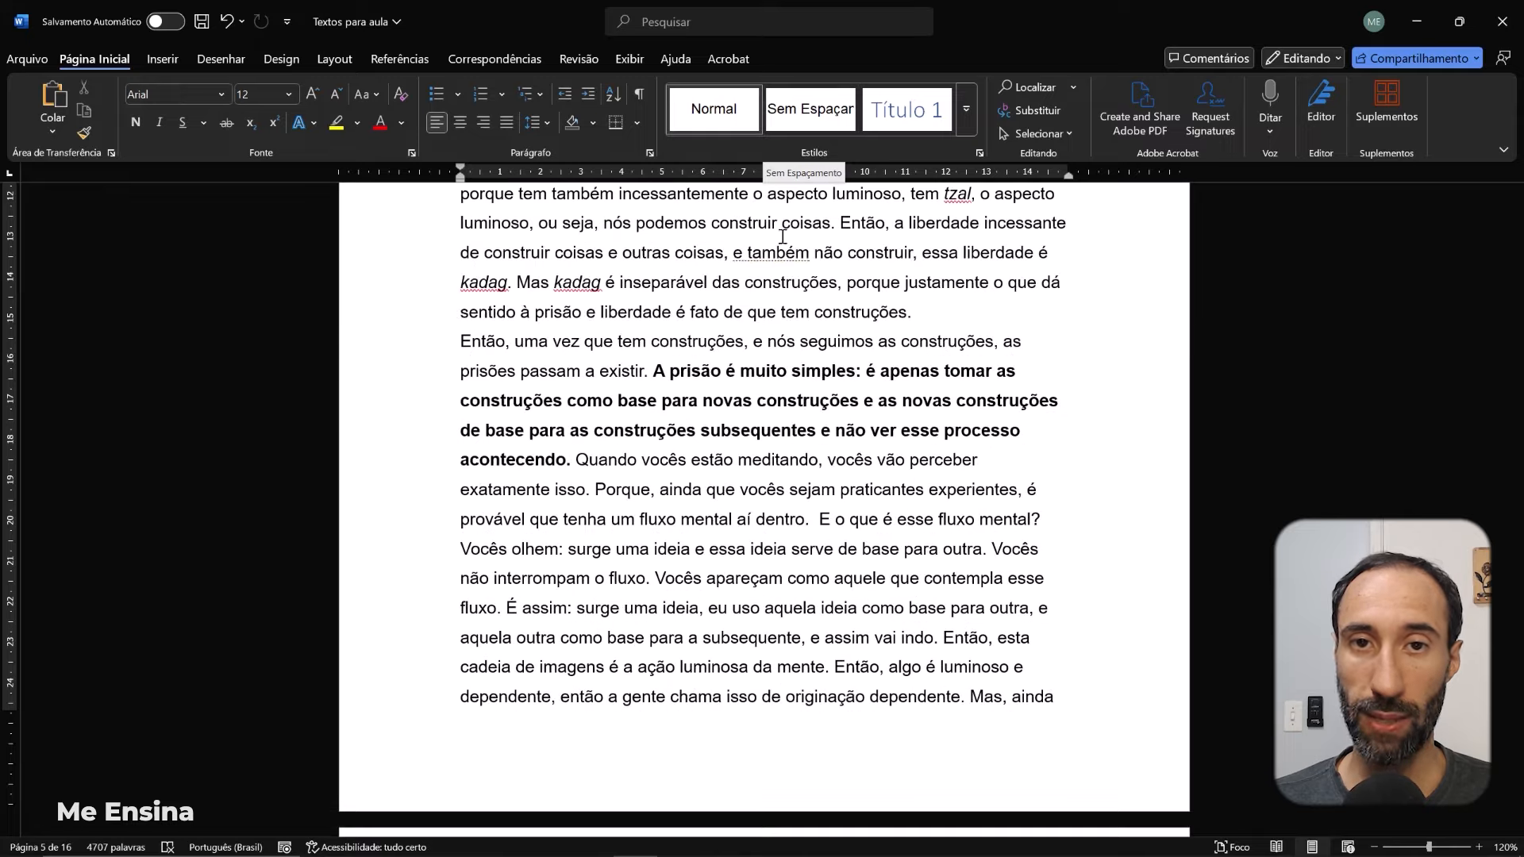
# Return to the heading "A Grande Vida" and look at its applied style and the other available styles.
pyautogui.scroll(10, 761, 511)
pyautogui.scroll(15, 761, 510)
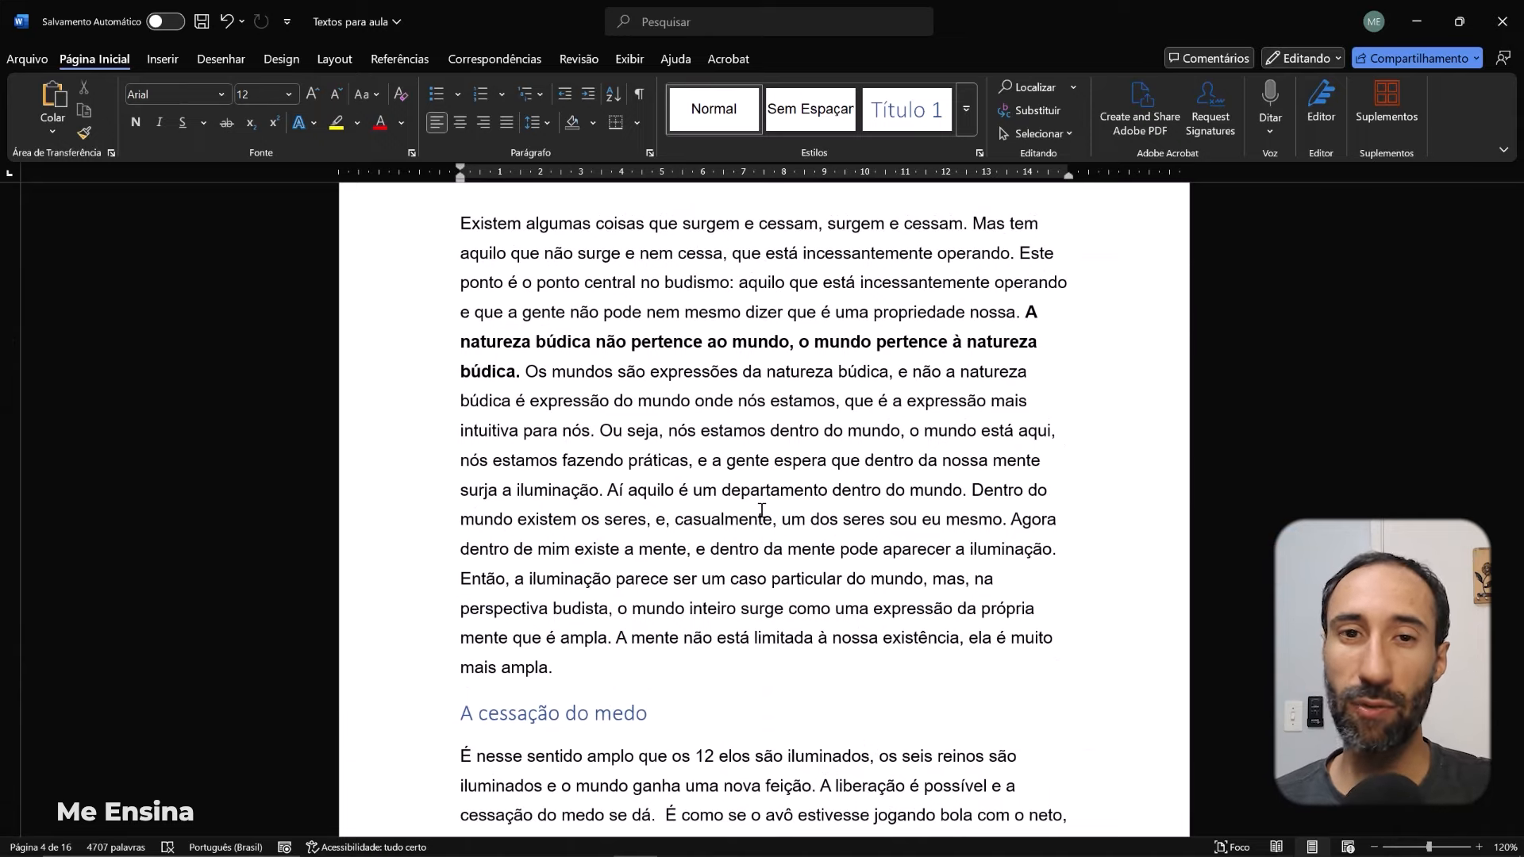
pyautogui.scroll(3, 762, 511)
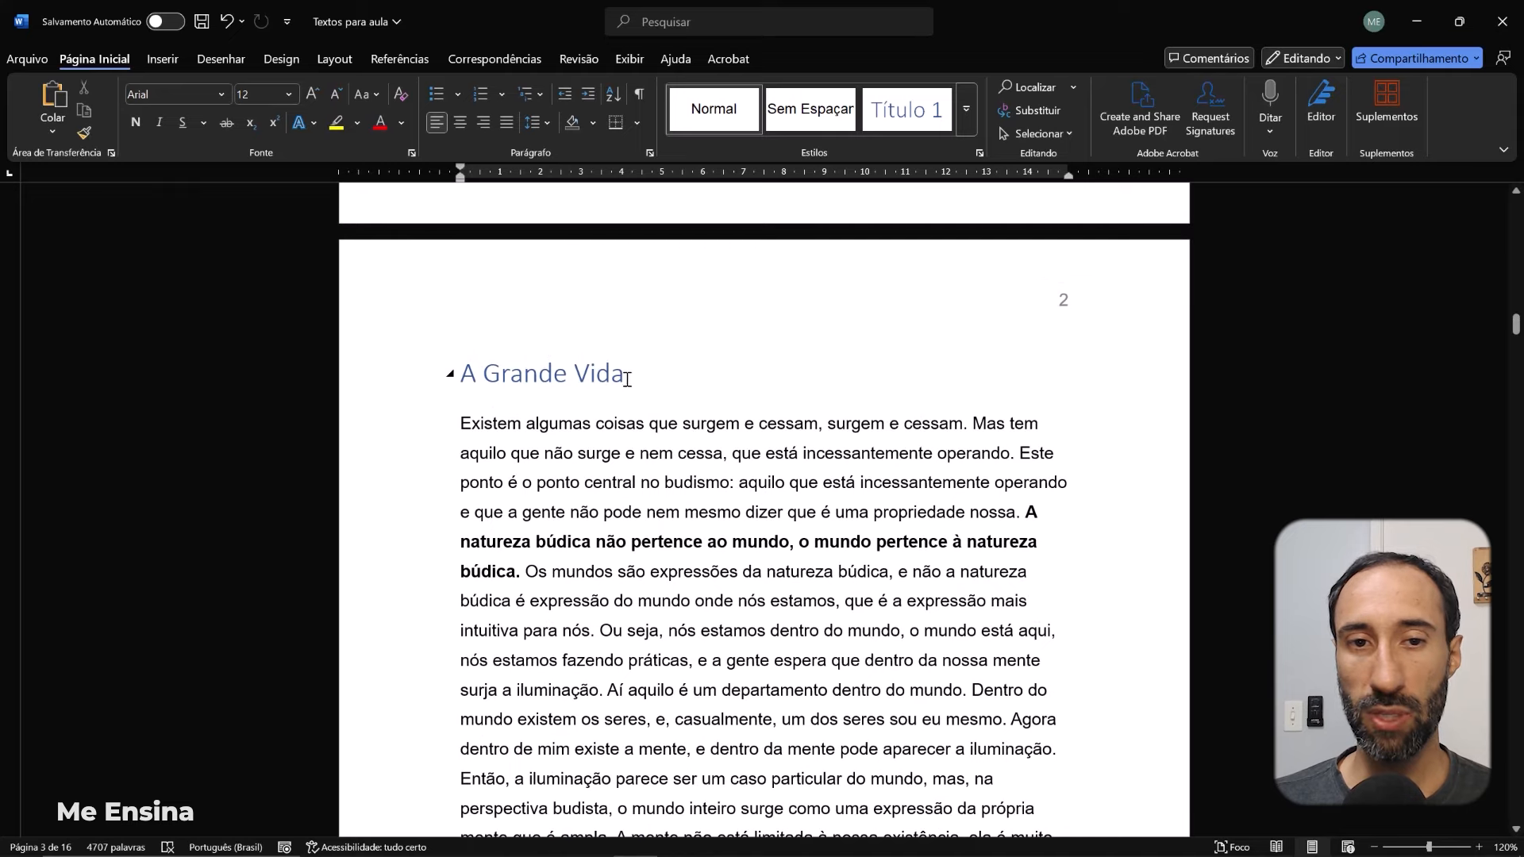
pyautogui.click(627, 379)
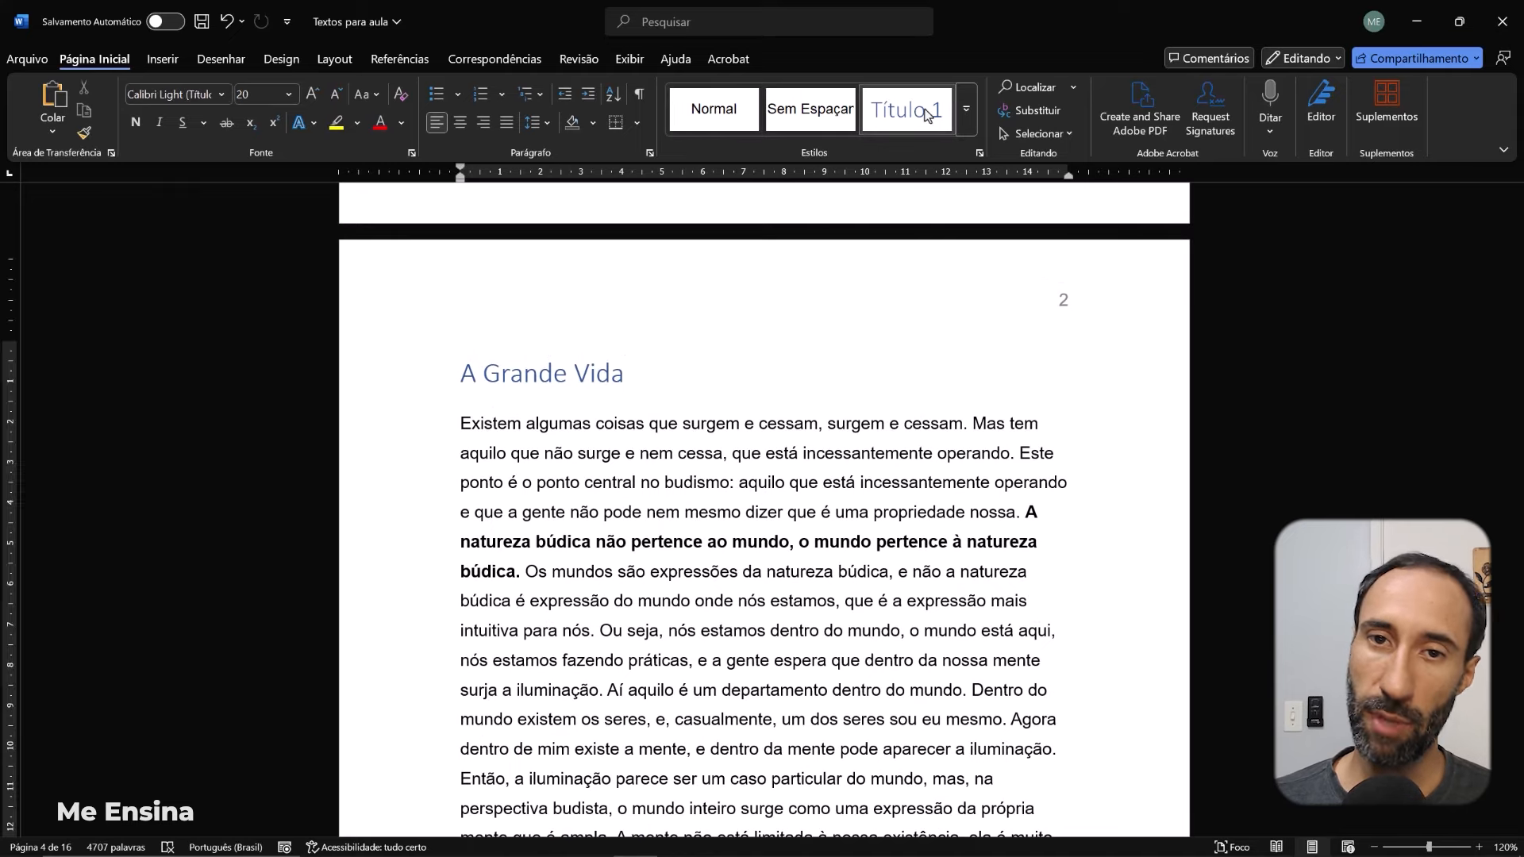
pyautogui.click(967, 117)
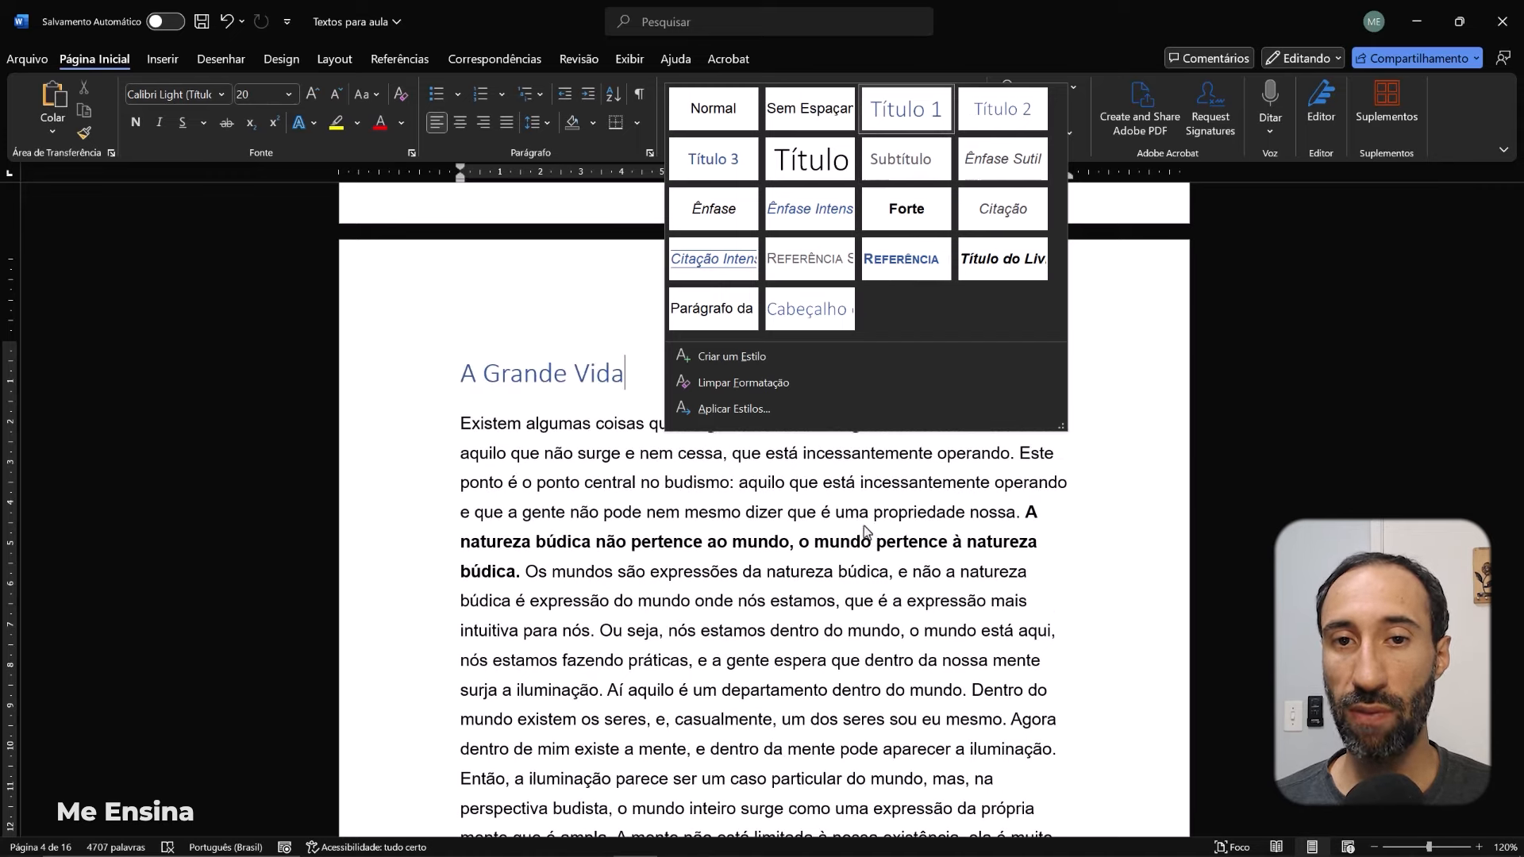
pyautogui.press('Escape')
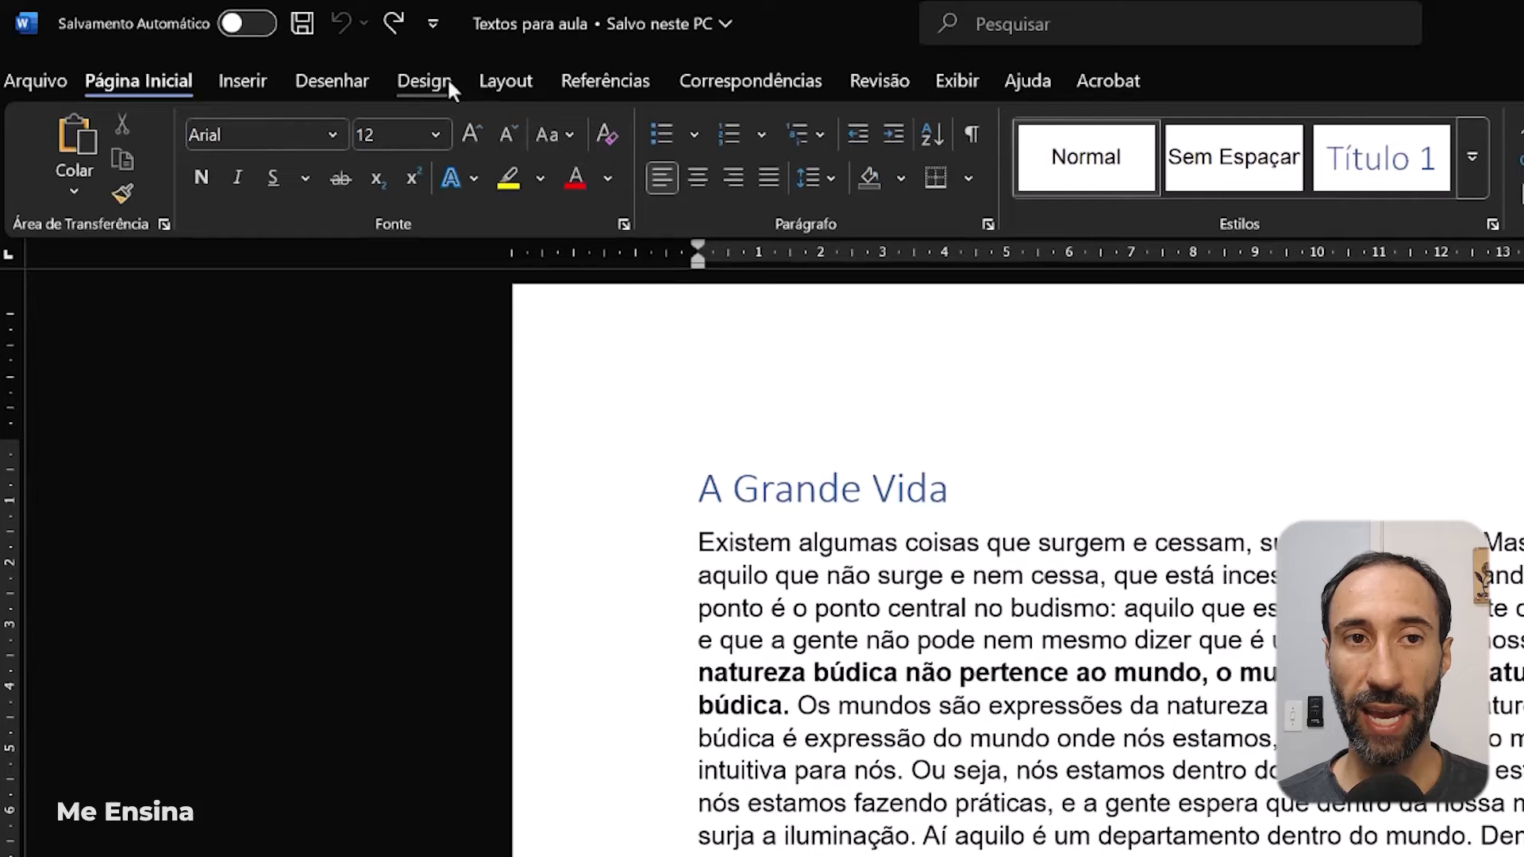
# Customize the document's paragraph spacing, setting the default line spacing to 1,5 linhas for this document only.
pyautogui.click(290, 61)
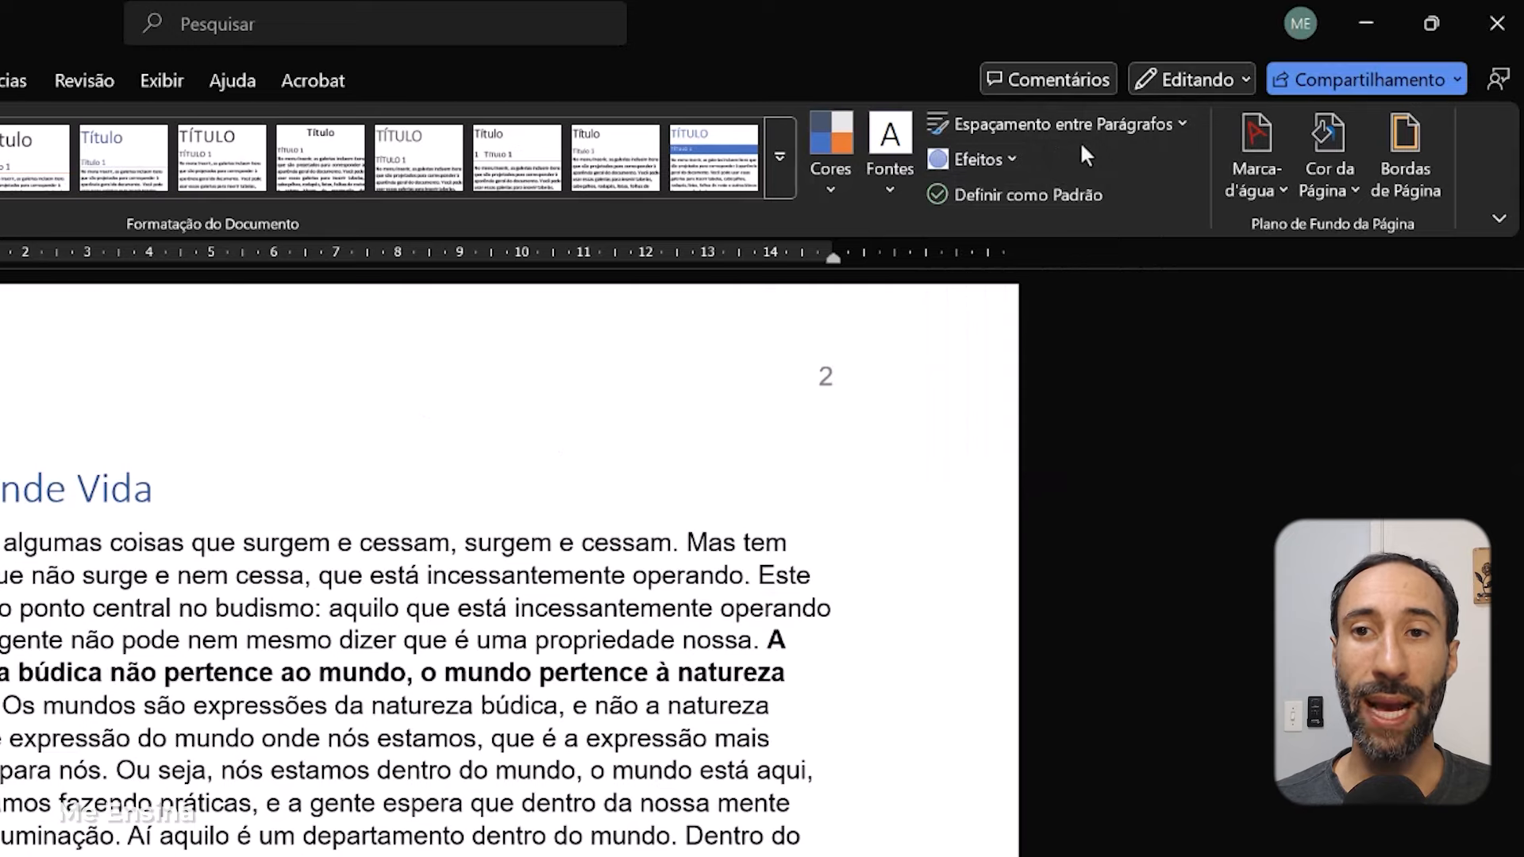
pyautogui.click(1159, 125)
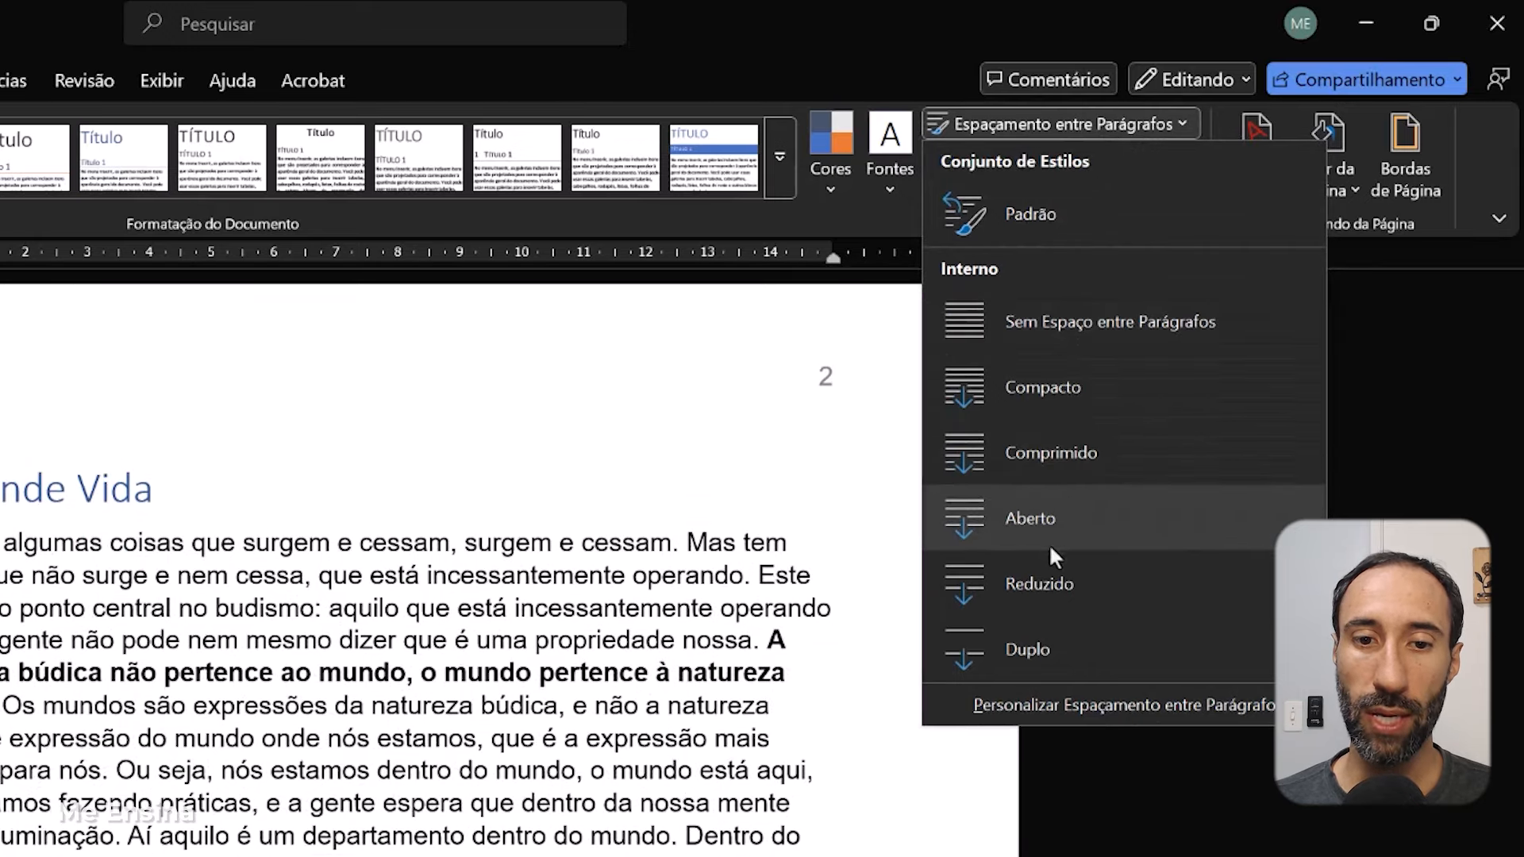
pyautogui.click(1124, 705)
pyautogui.click(882, 701)
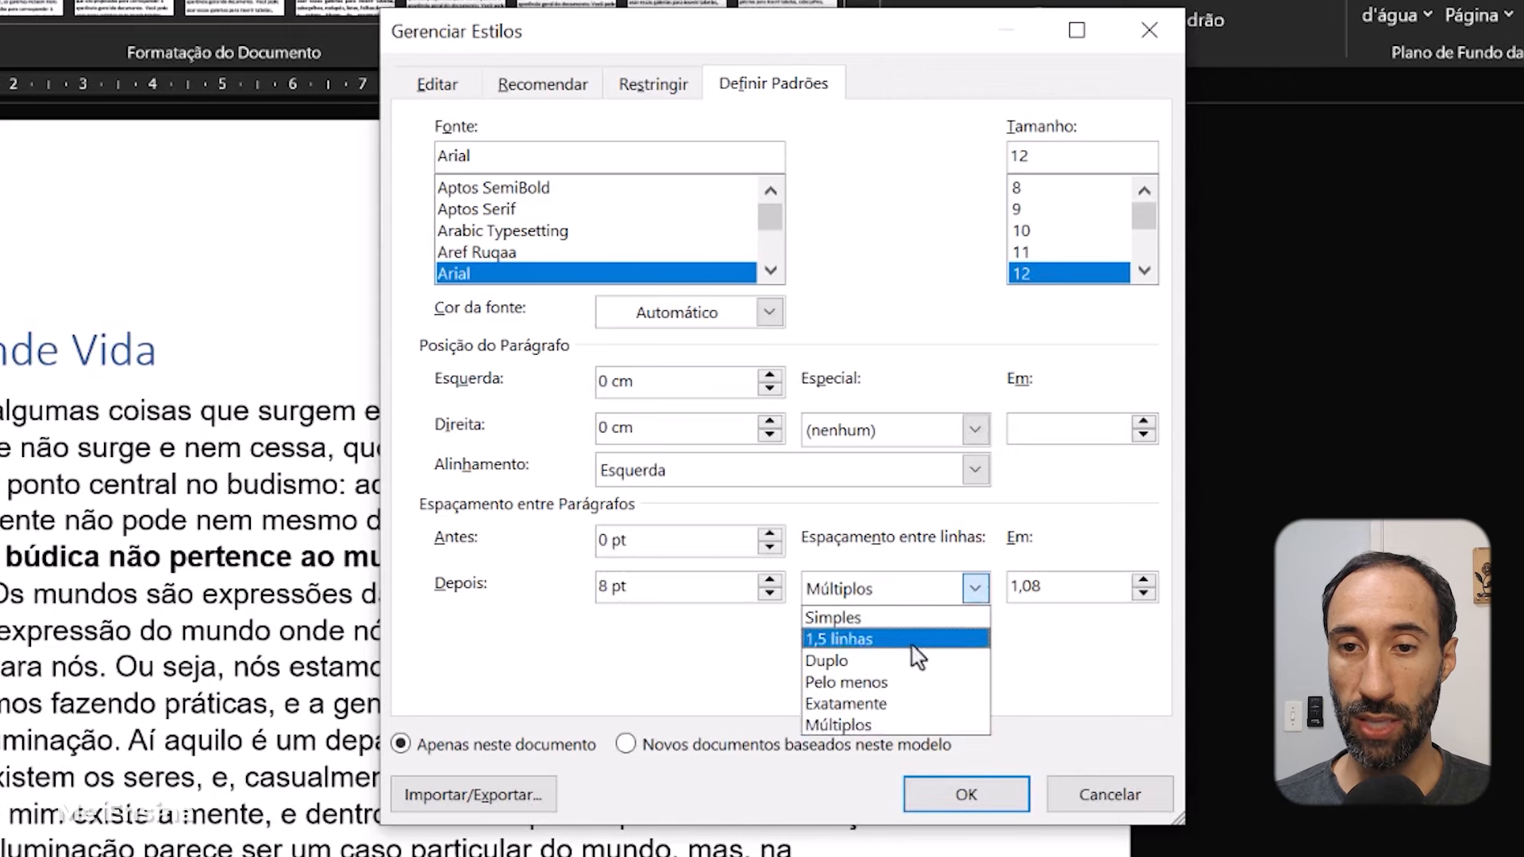
pyautogui.click(817, 742)
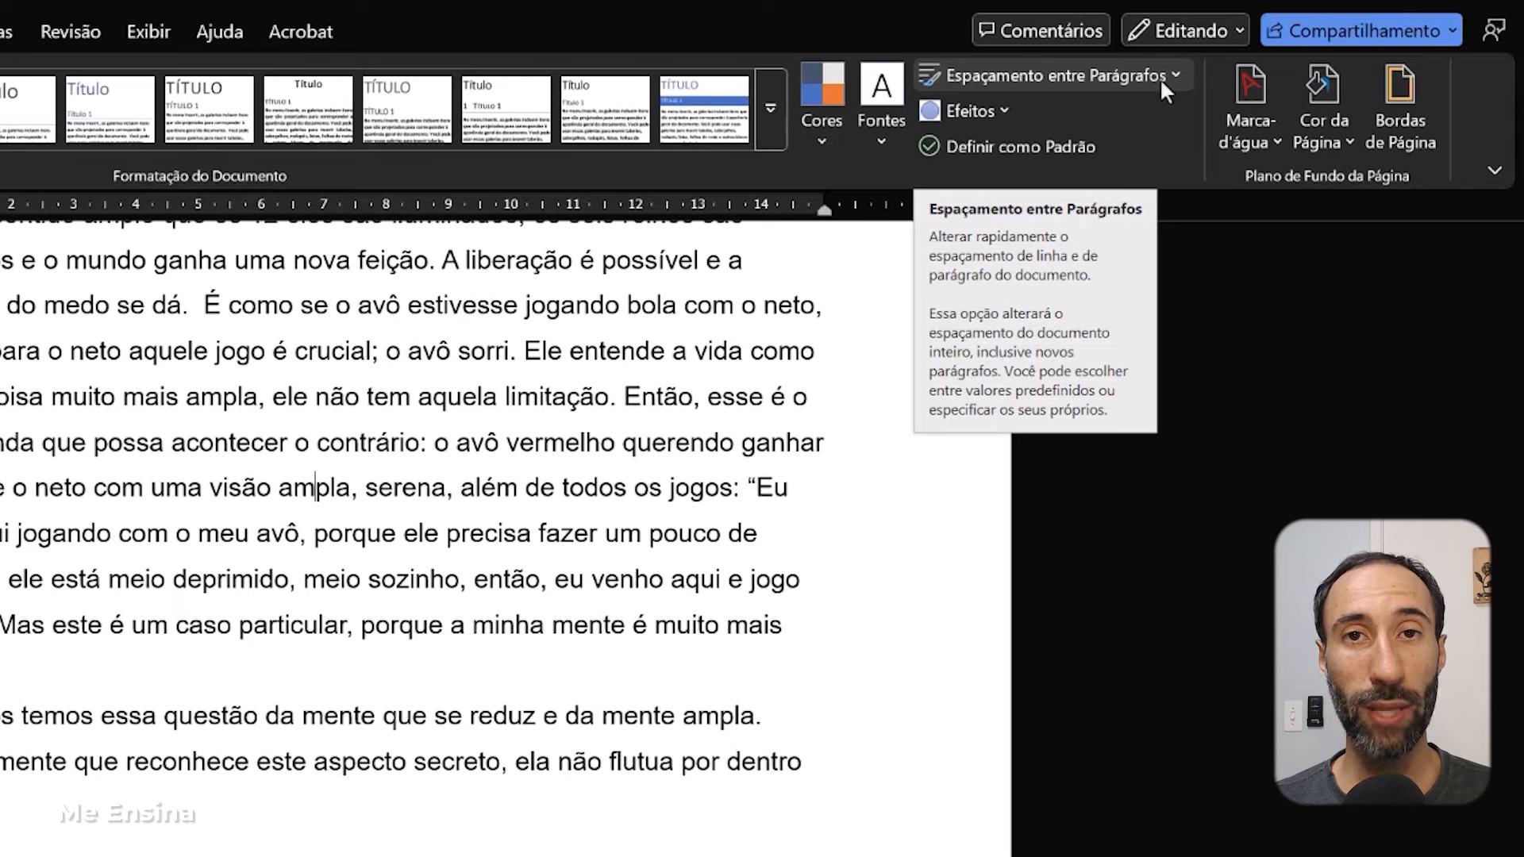
# Check the line spacing setting in the Normal style's paragraph format and cancel out of the style dialogs.
pyautogui.click(2, 31)
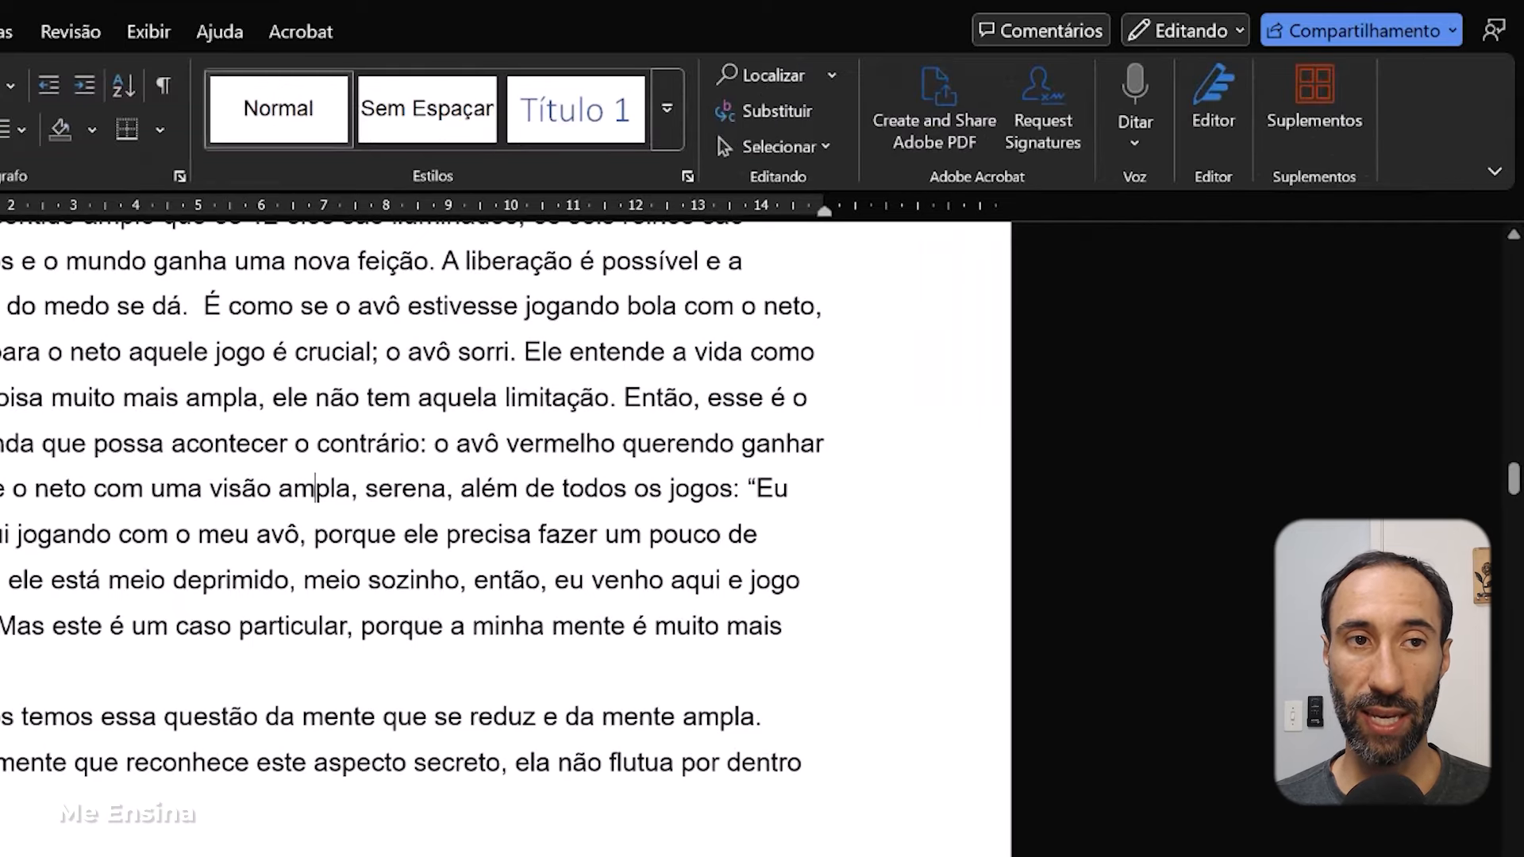
pyautogui.rightClick(292, 116)
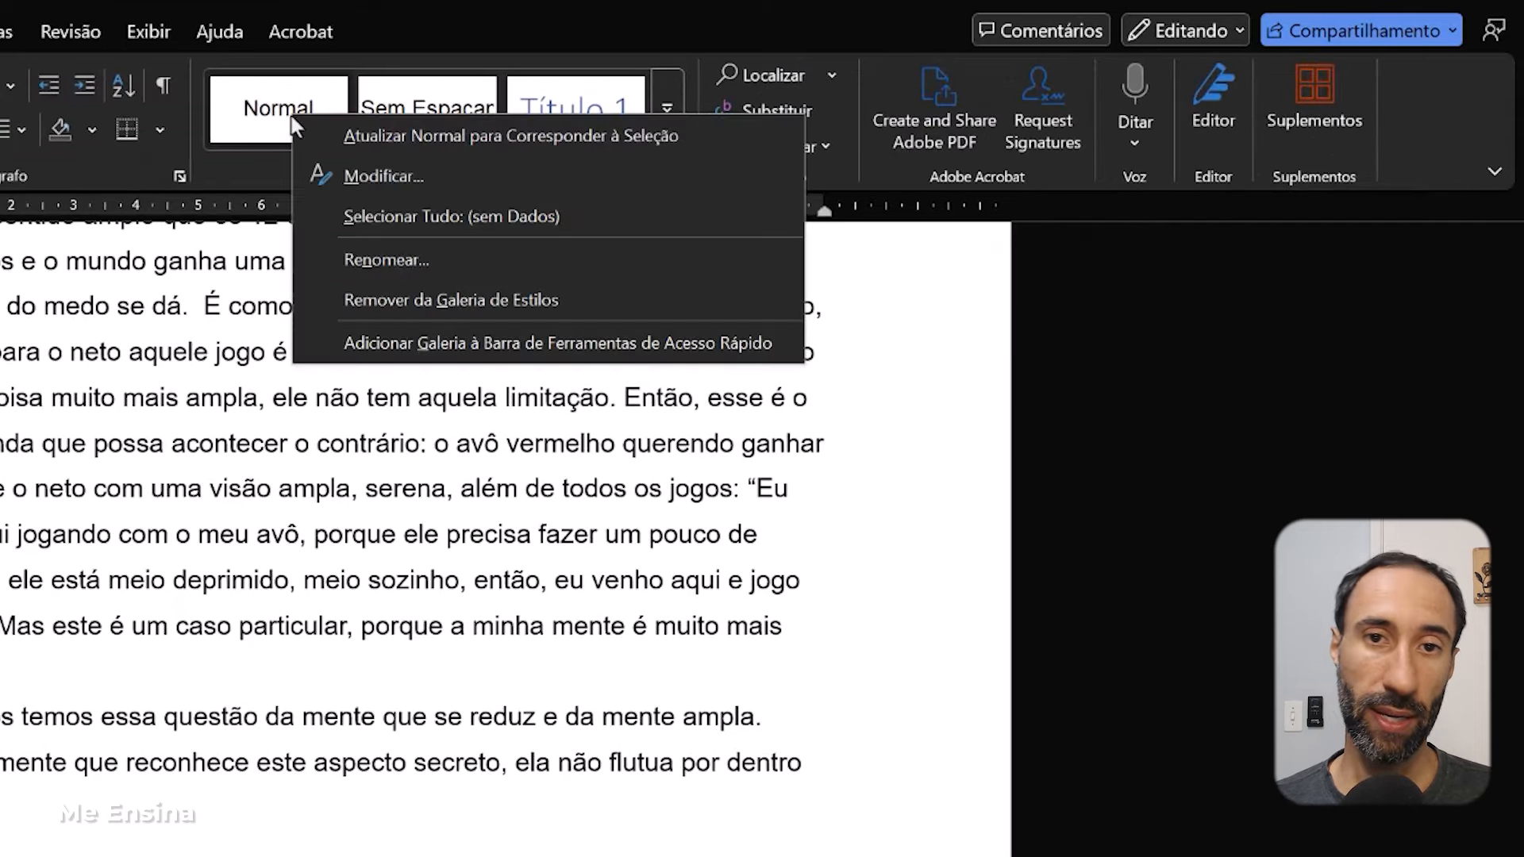
pyautogui.click(342, 172)
pyautogui.click(345, 802)
pyautogui.click(342, 707)
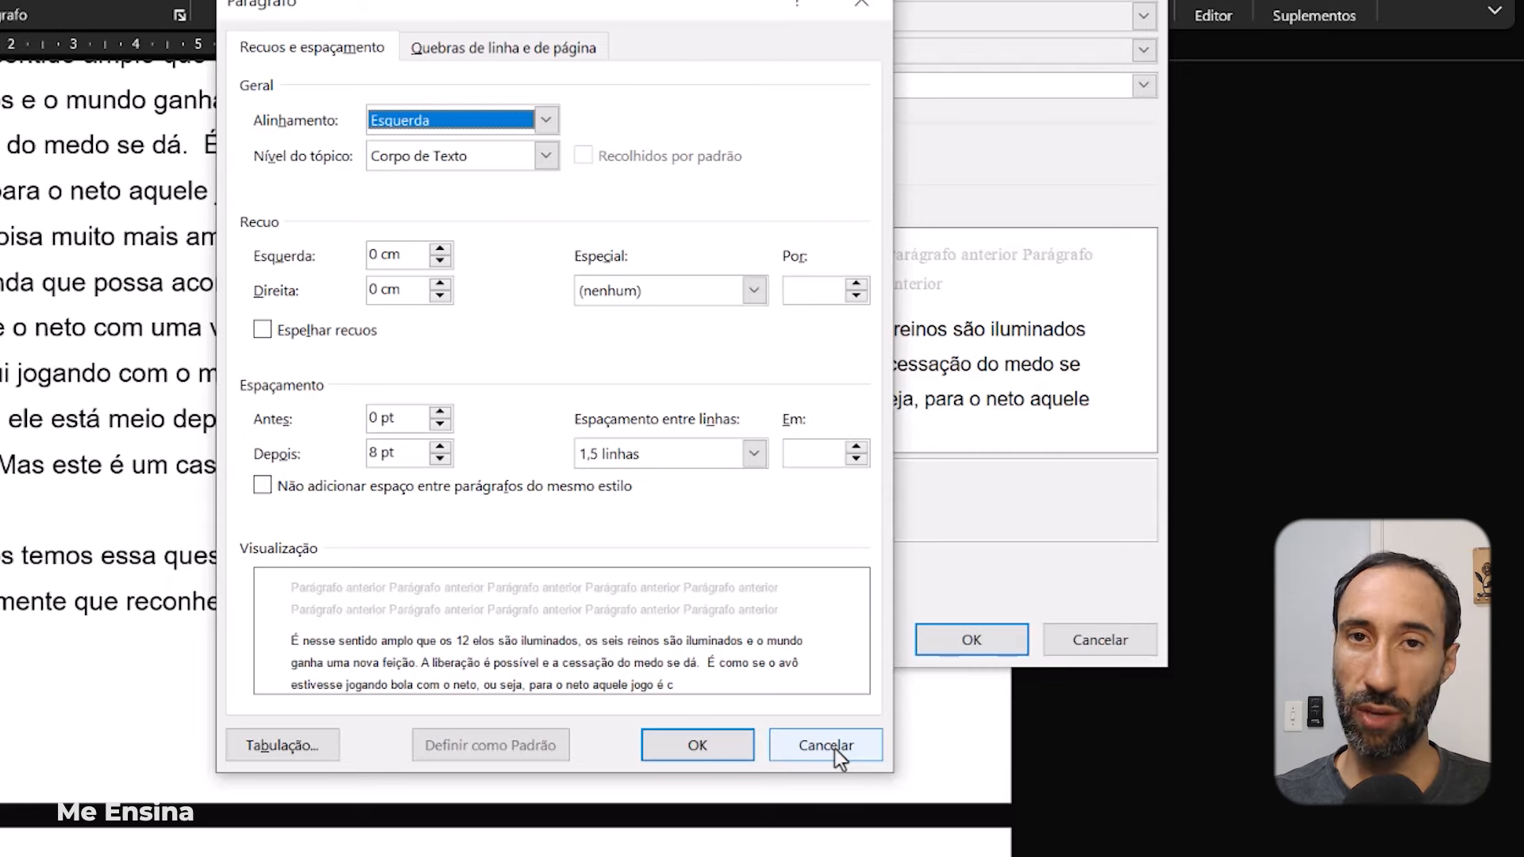
pyautogui.click(836, 749)
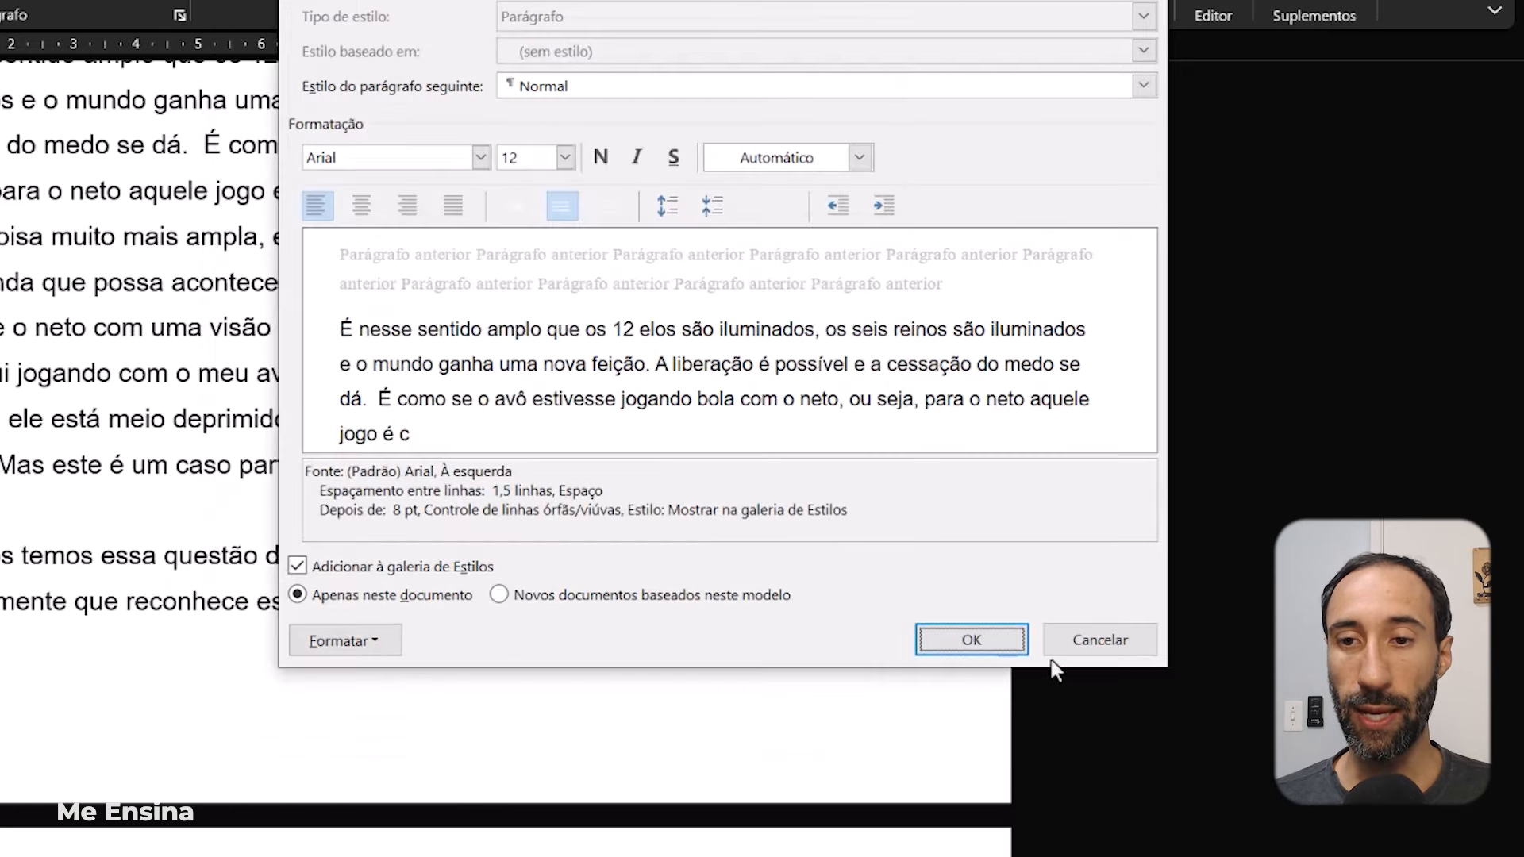
pyautogui.click(1065, 647)
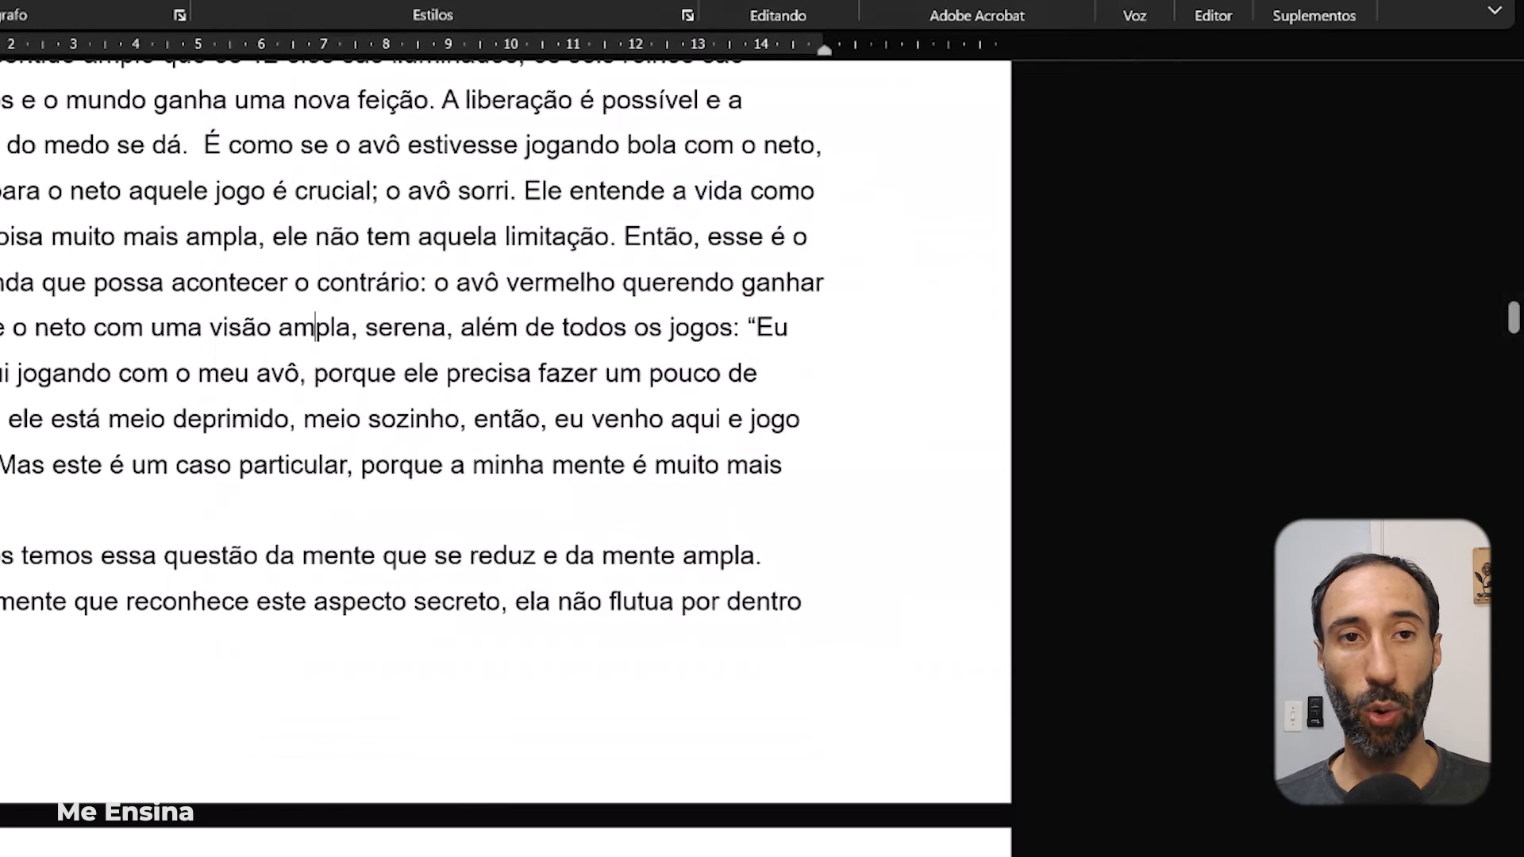
# Preview Sem Espaço entre Parágrafos and set the document's paragraph spacing back to the style set's Padrão option.
pyautogui.click(0, 0)
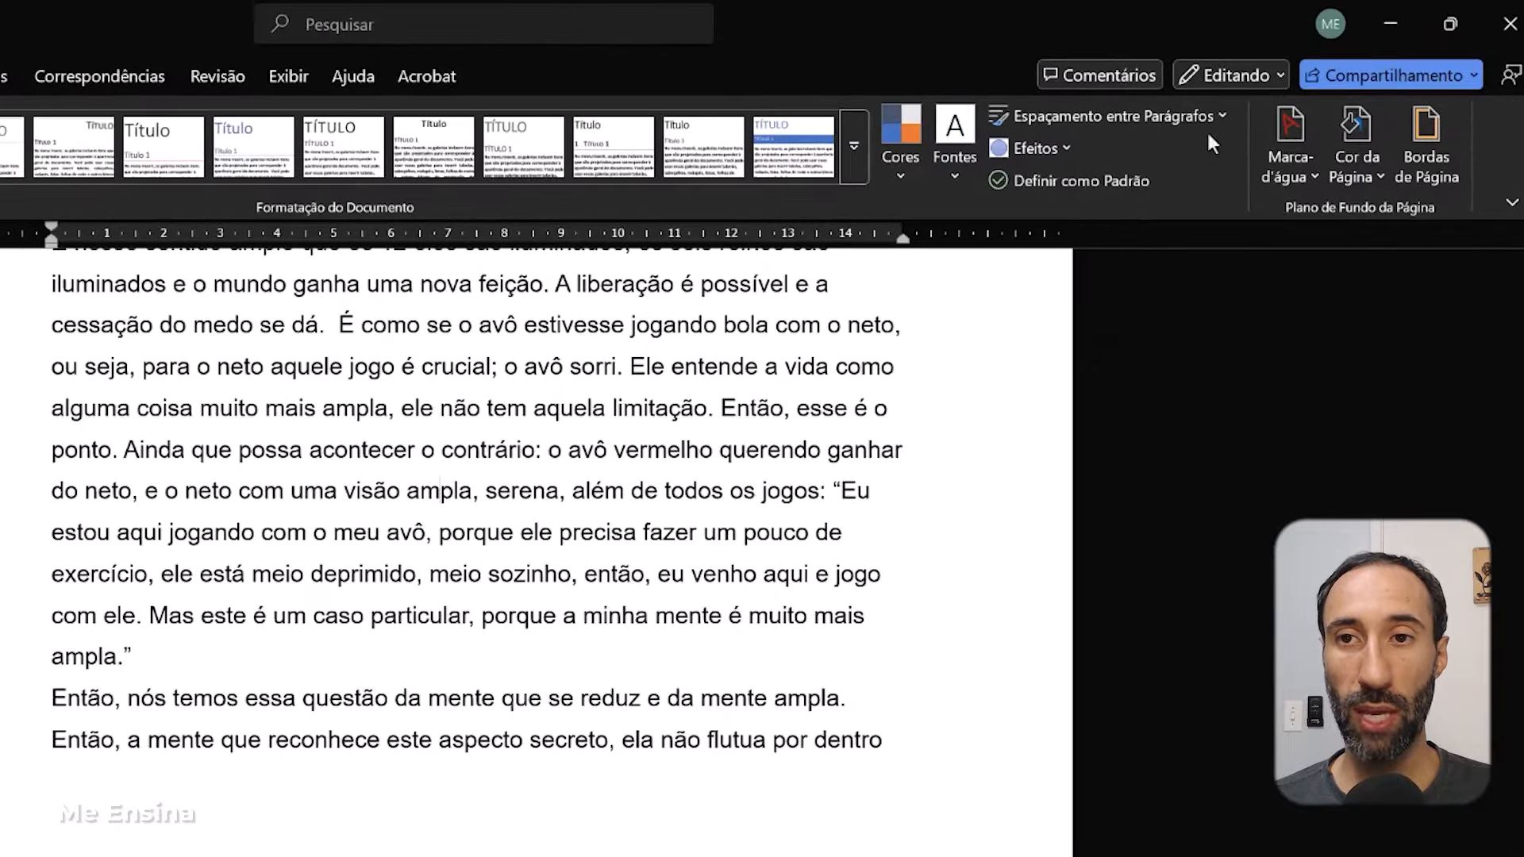
pyautogui.click(1217, 119)
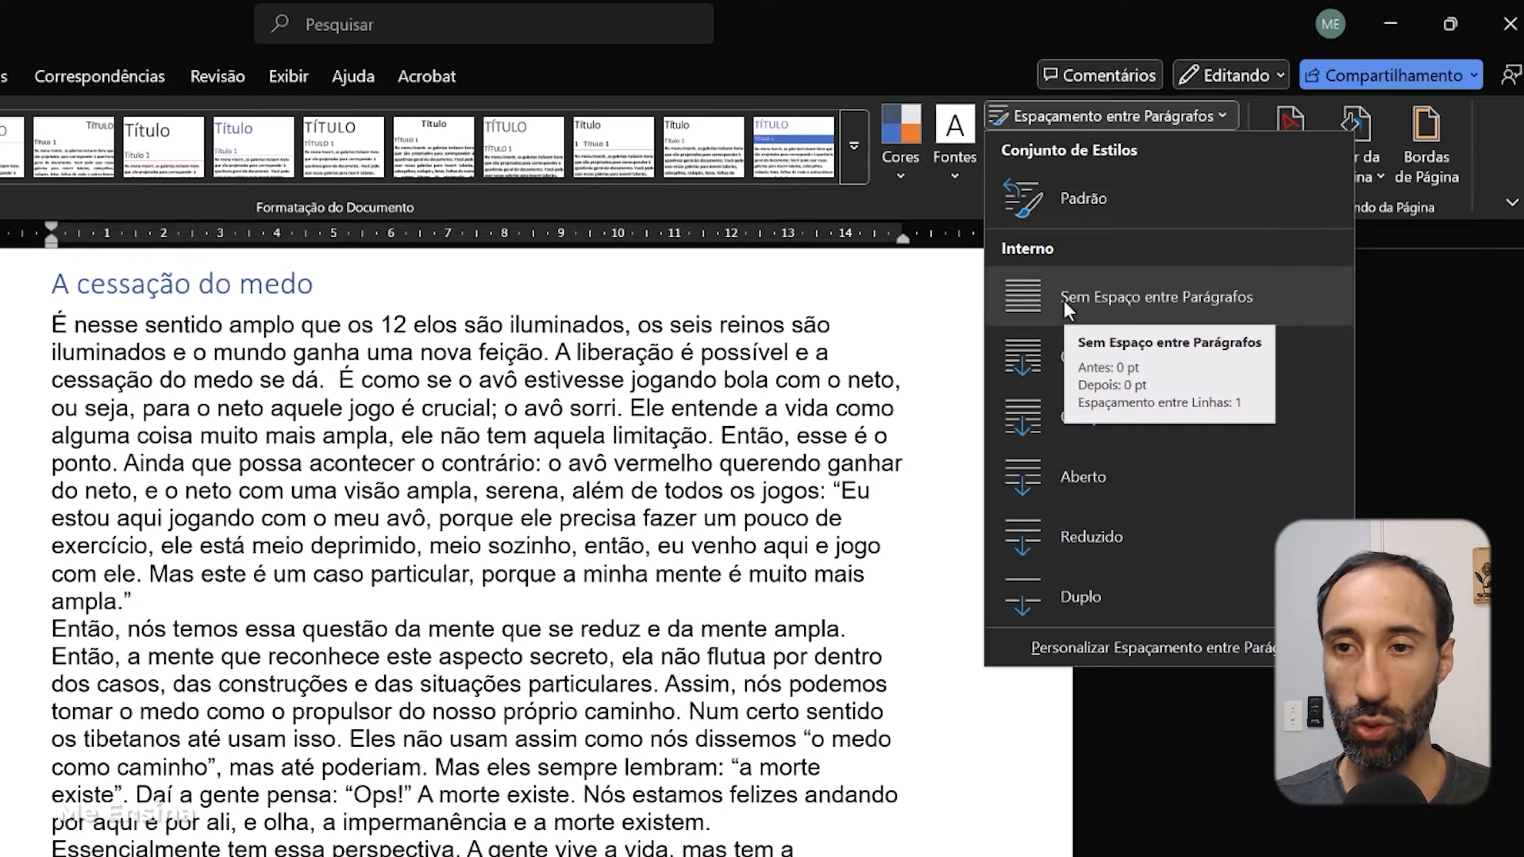
pyautogui.click(1089, 297)
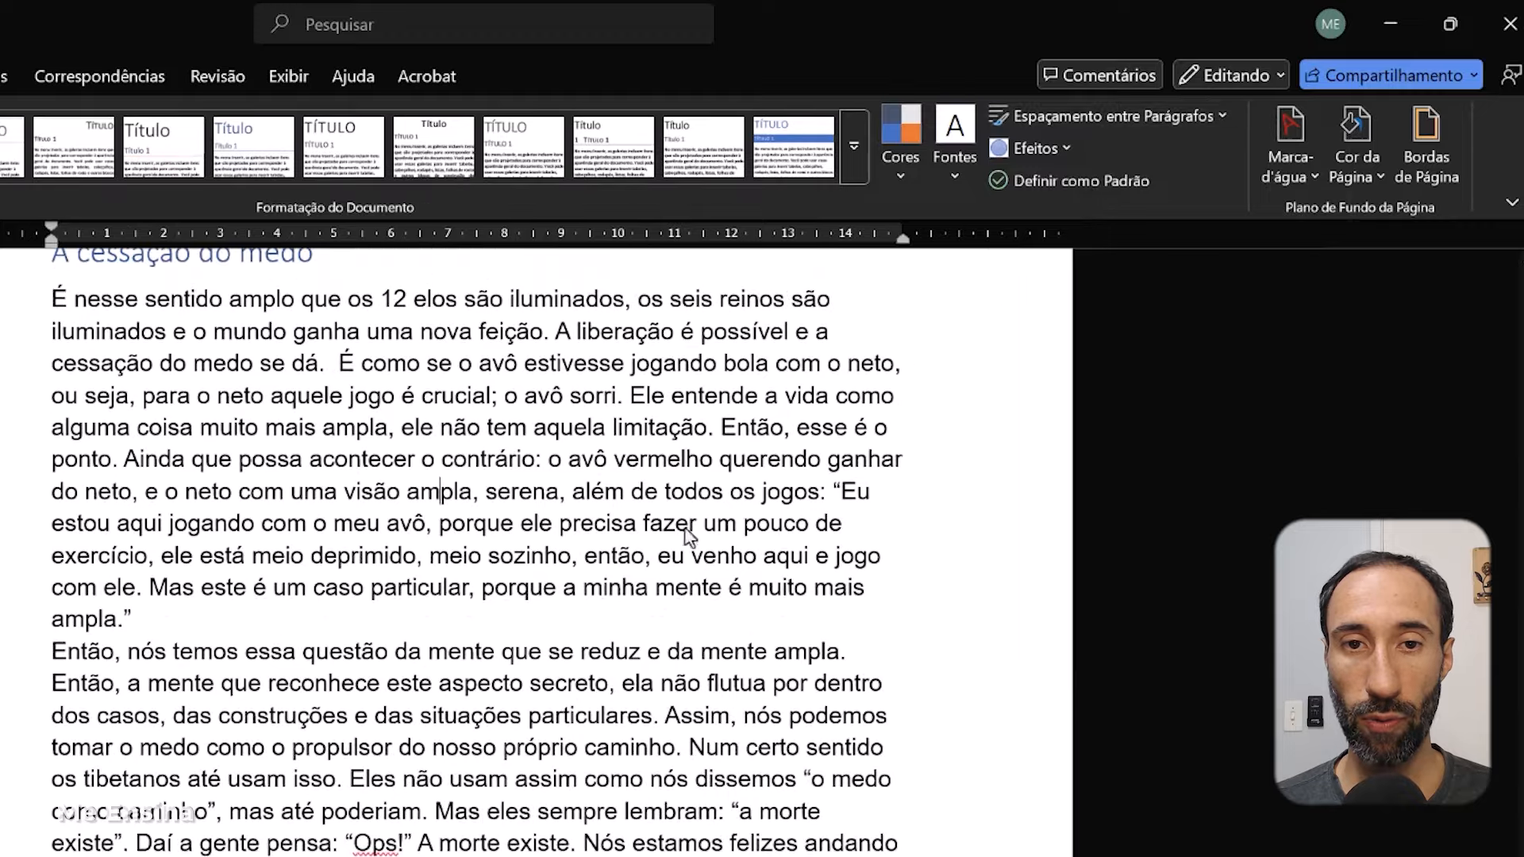
# Recheck how the Normal style's paragraph format reflects the document spacing preset, and close both dialogs without applying anything.
pyautogui.scroll(2, 591, 748)
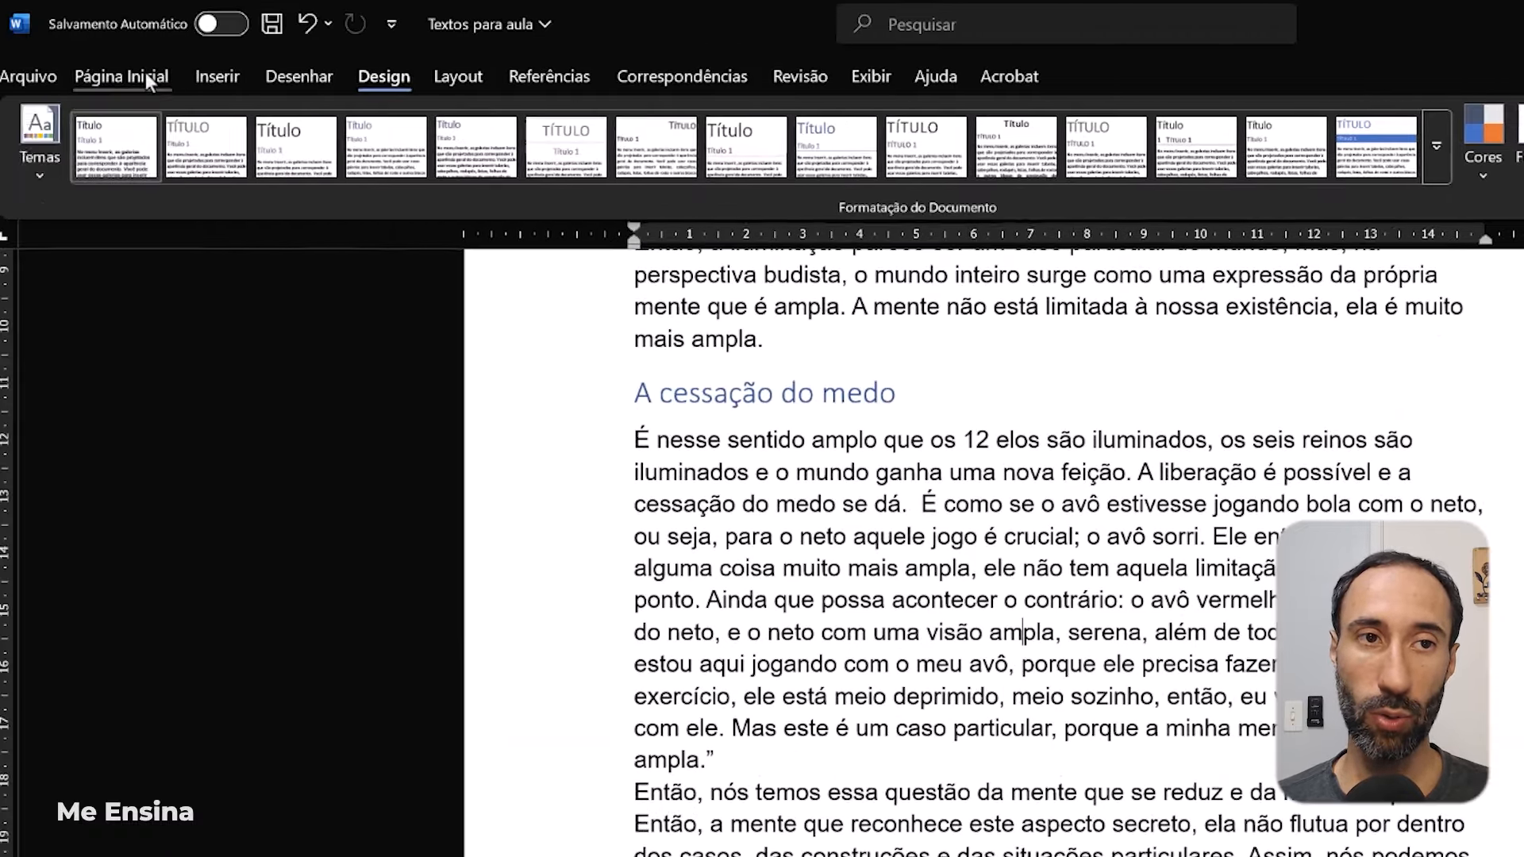
pyautogui.click(149, 80)
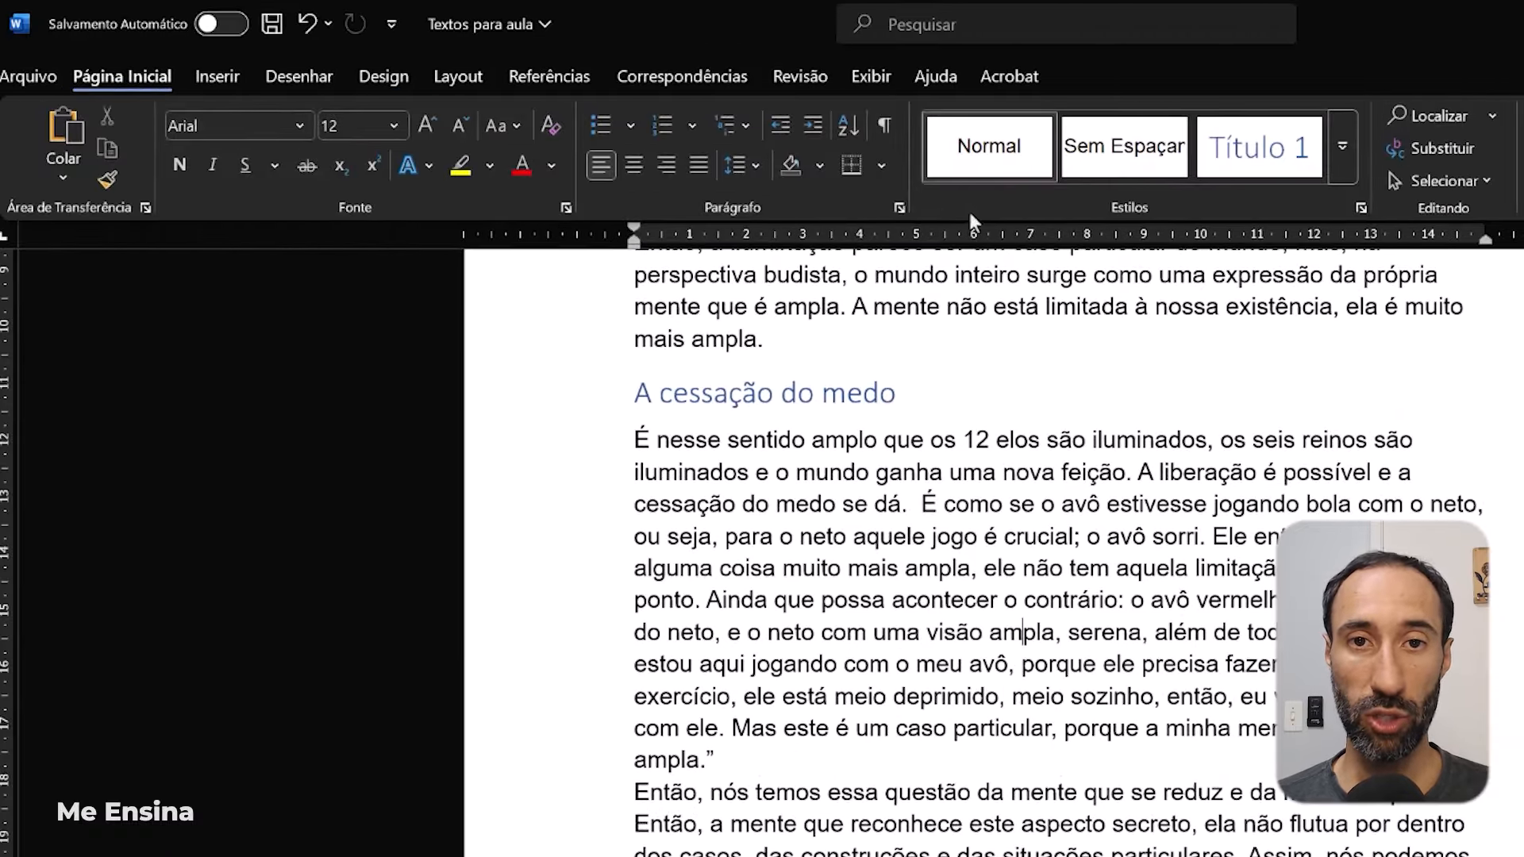
pyautogui.rightClick(1008, 155)
pyautogui.click(1093, 205)
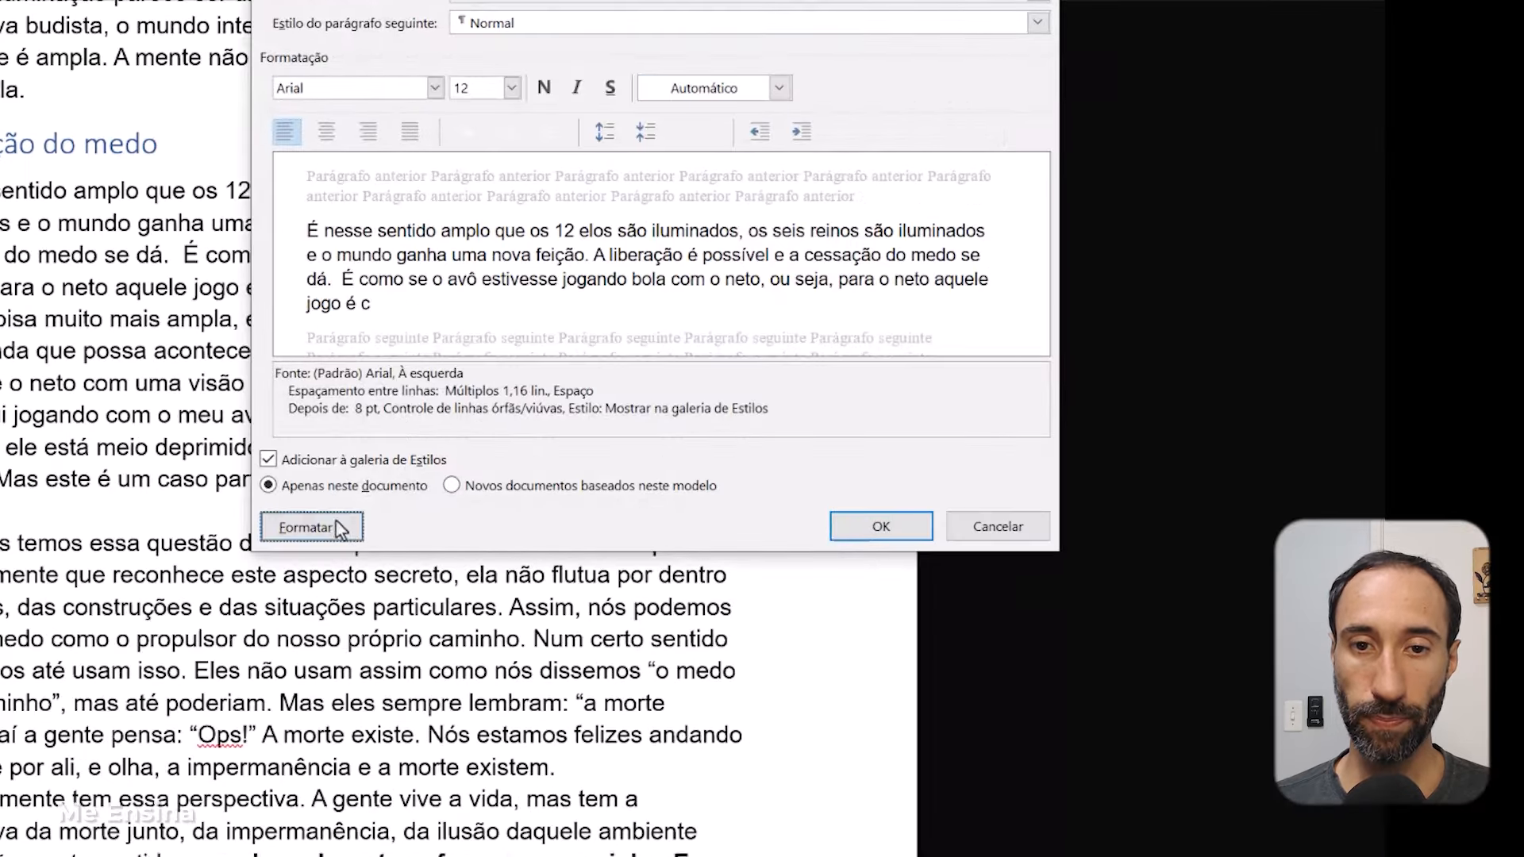
pyautogui.click(920, 723)
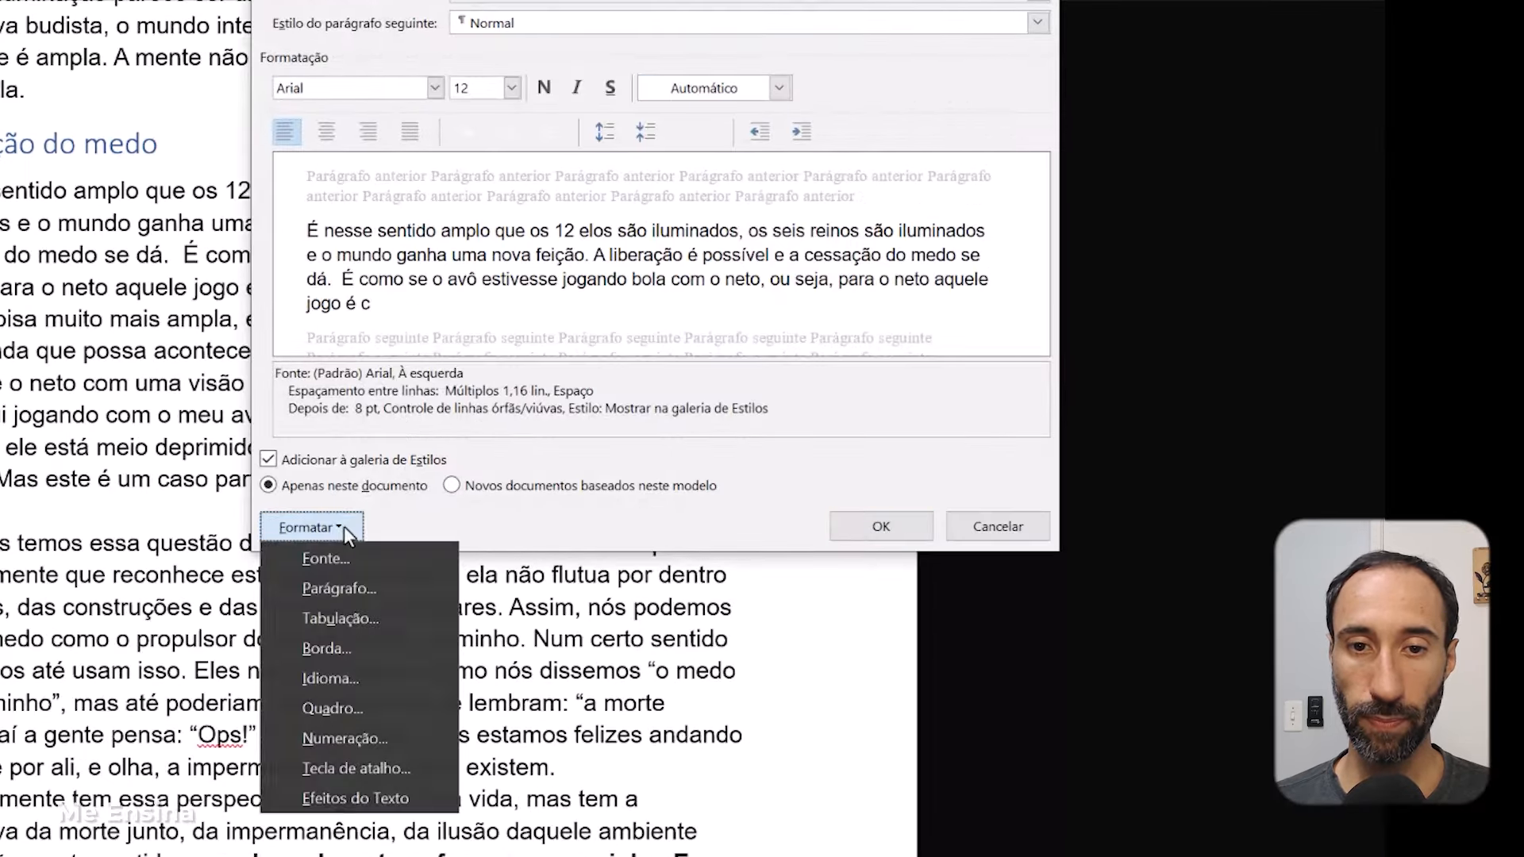
pyautogui.click(914, 779)
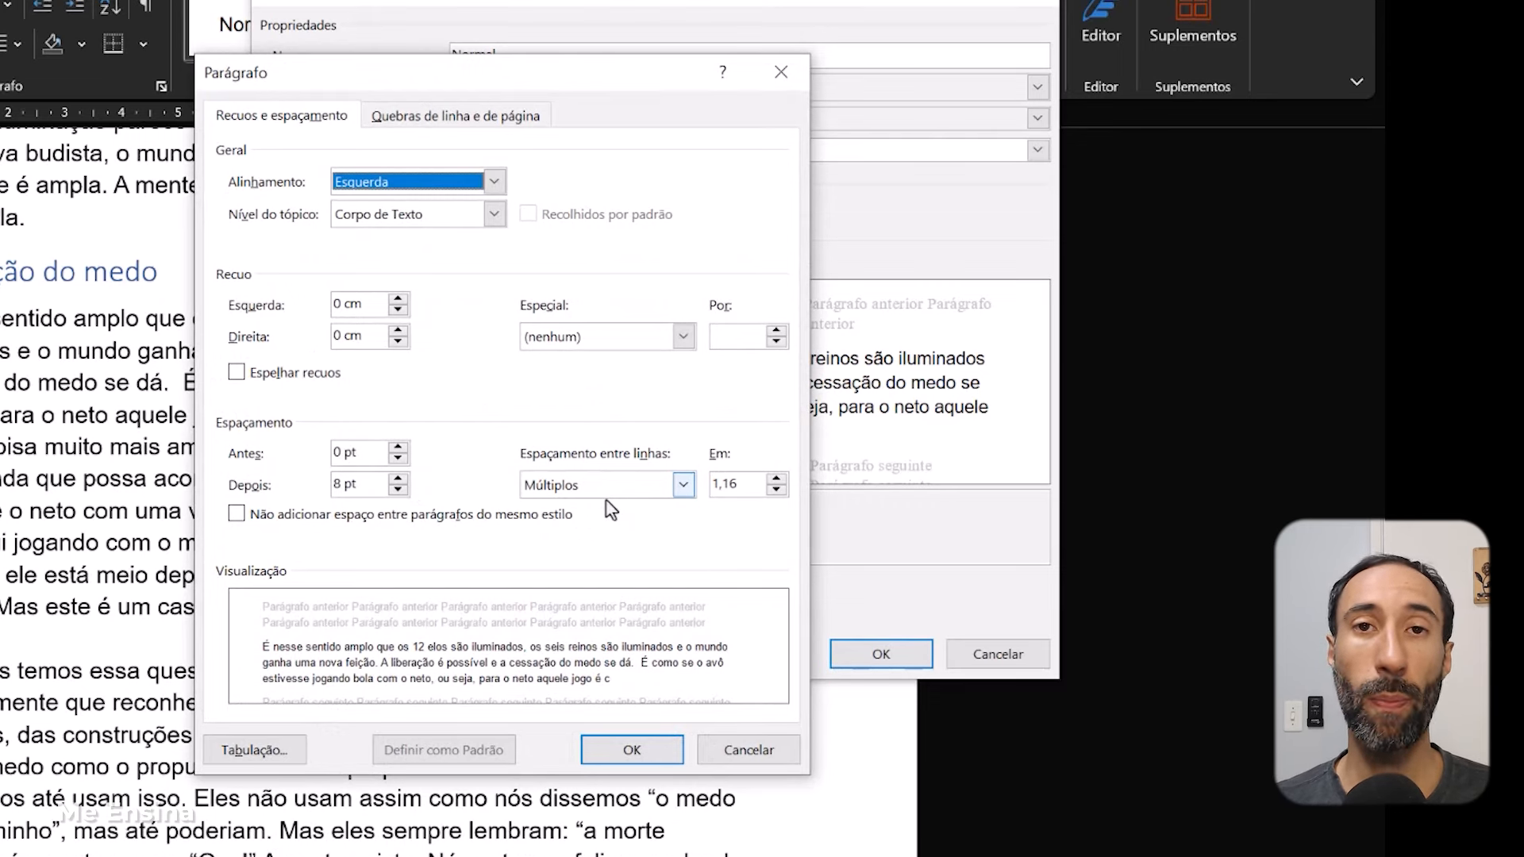
pyautogui.click(748, 750)
pyautogui.click(998, 655)
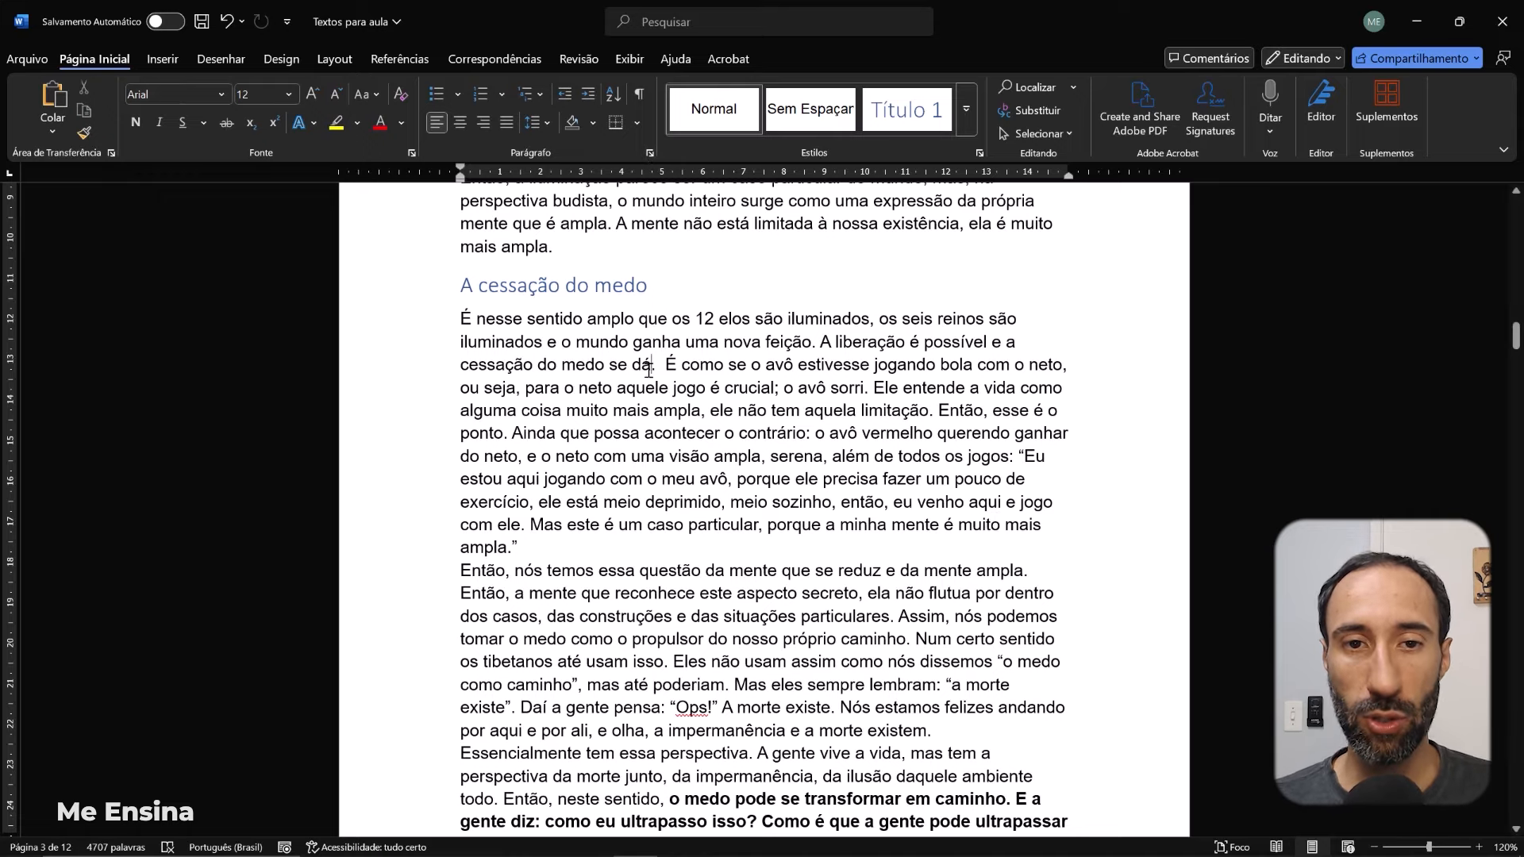
# Undo the last change and open the paragraph settings of the first paragraph under "A Grande Vida" at its spacing after.
pyautogui.hotkey('ctrl', 'z')
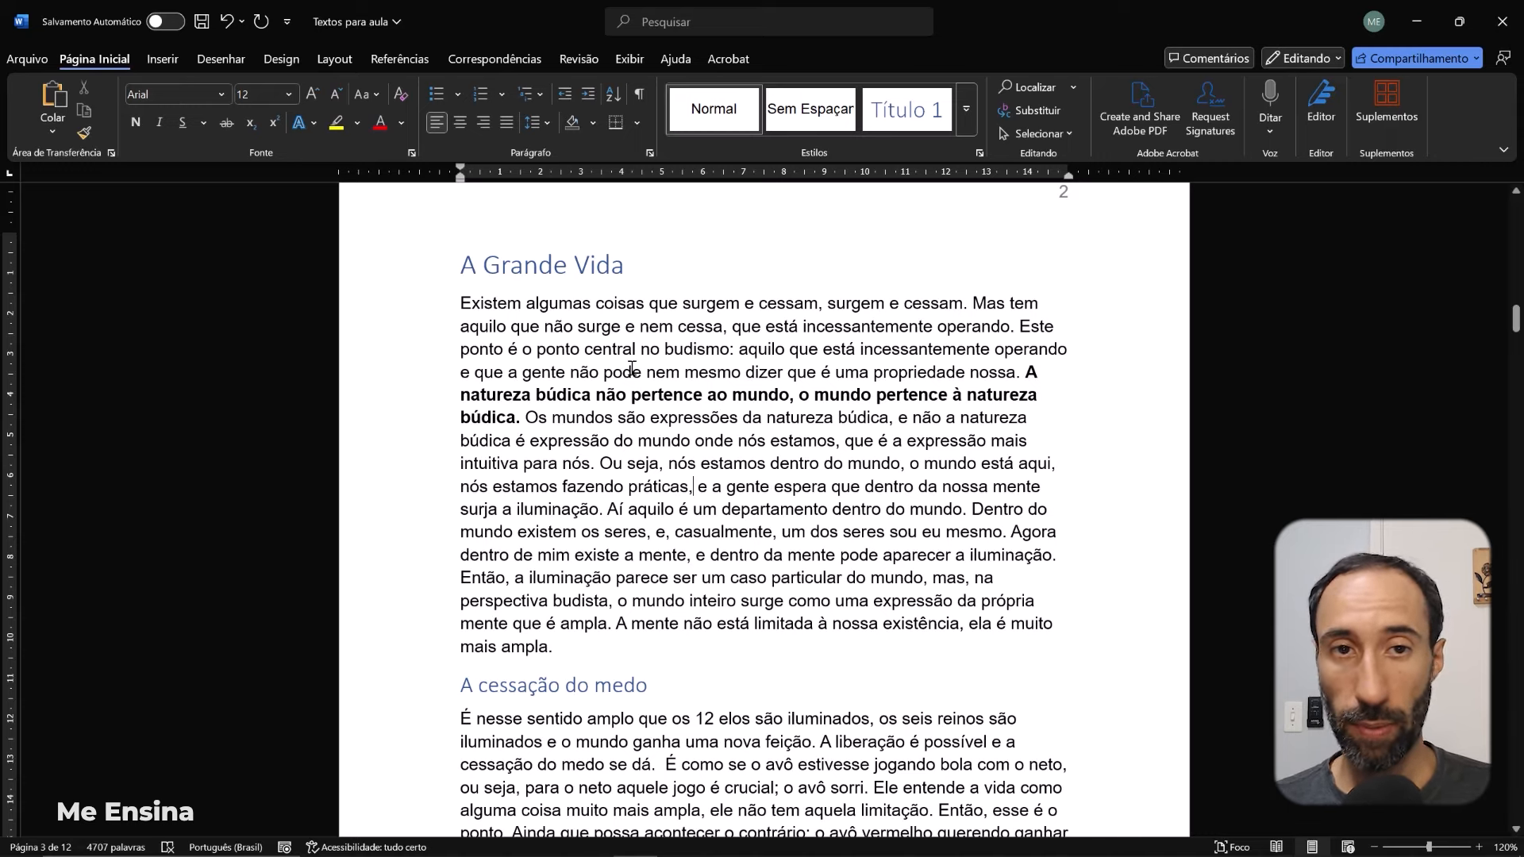
pyautogui.click(650, 153)
pyautogui.click(806, 436)
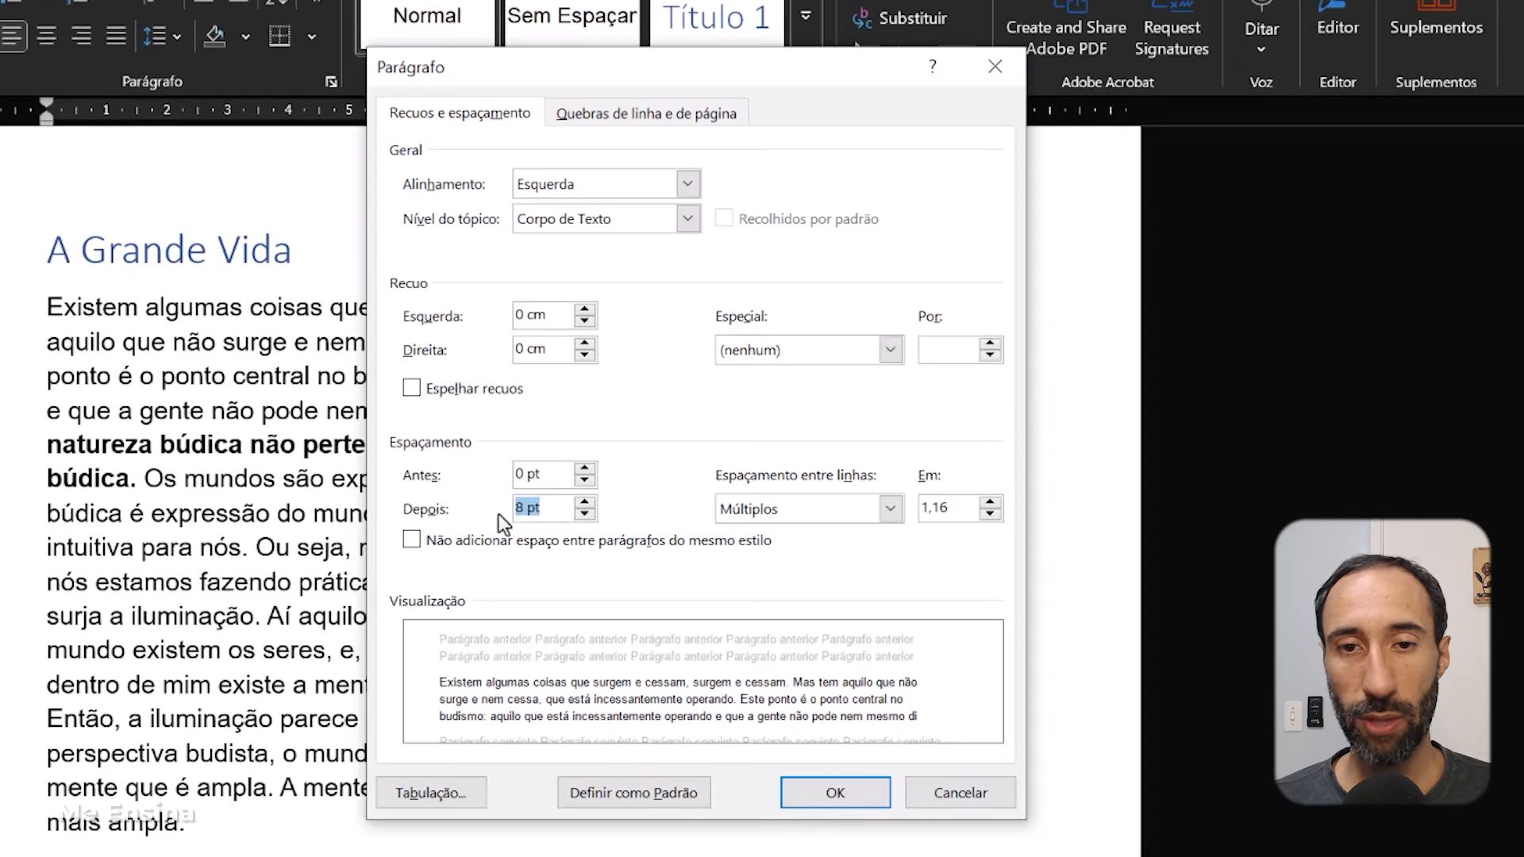